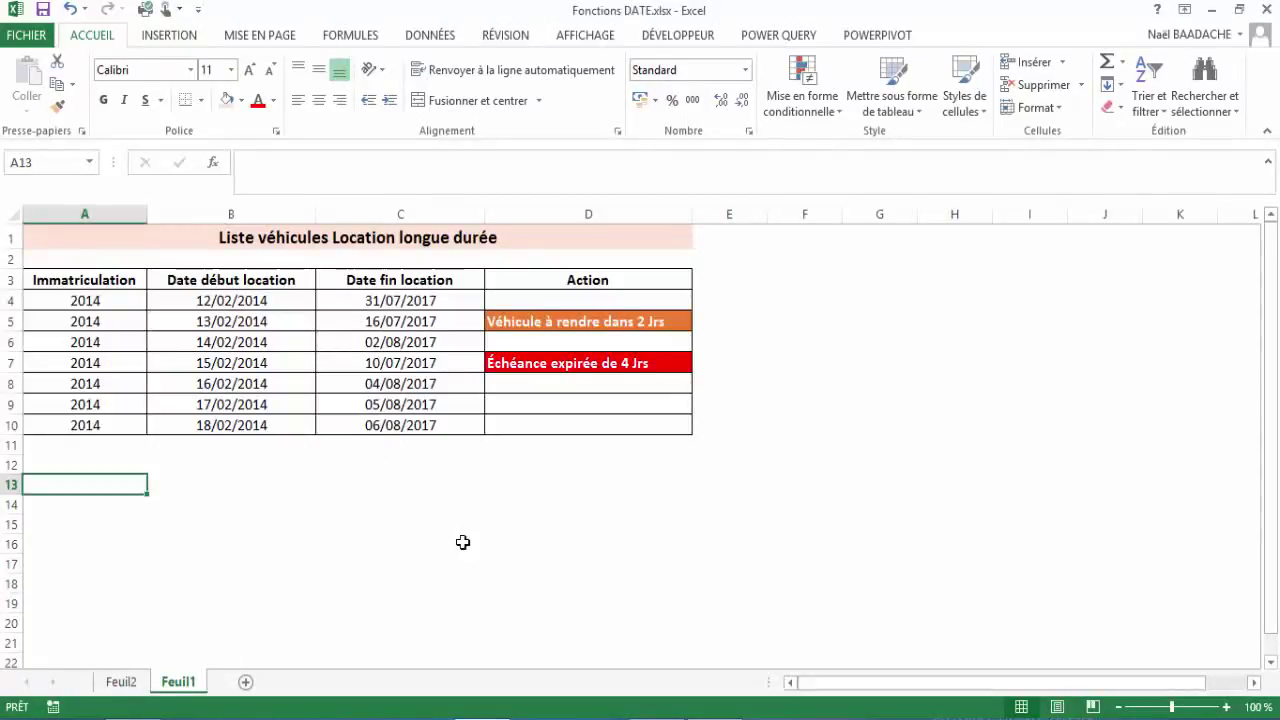
Step: Glance at Feuil2, then return to Feuil1 and inspect the Action formula in D5
left_click(120, 690)
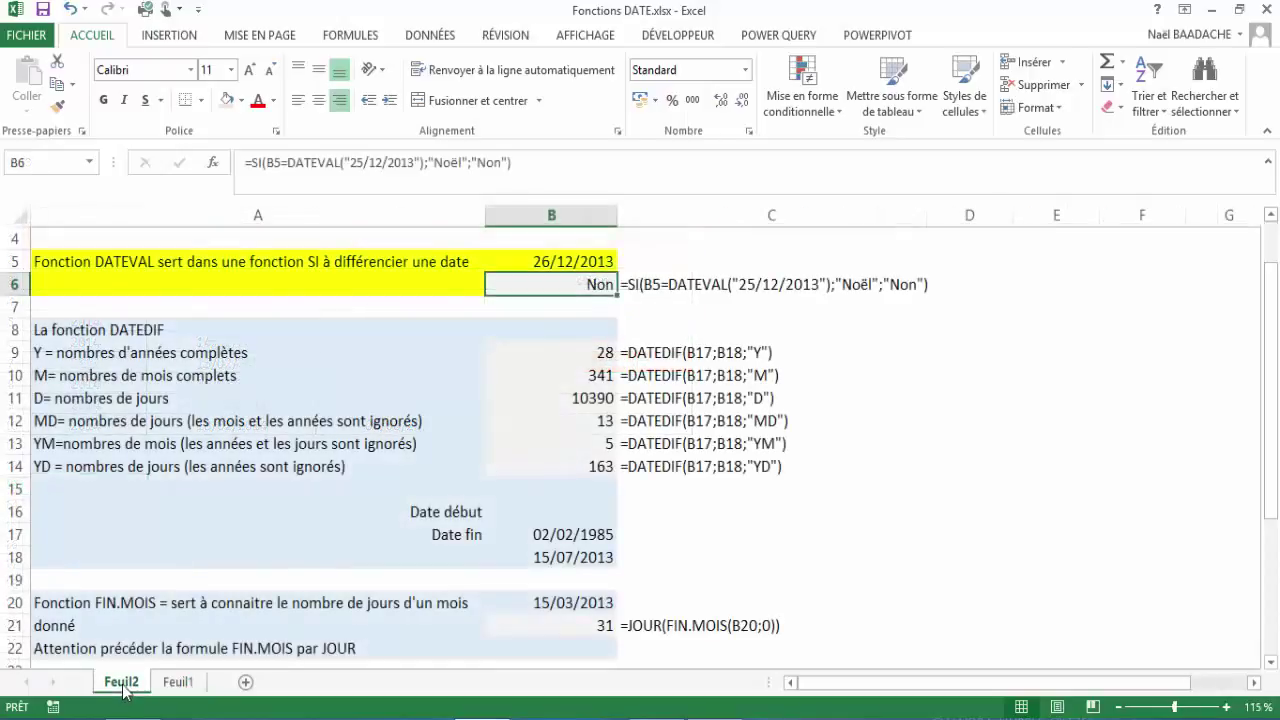
scroll(673, 457, "down", 3)
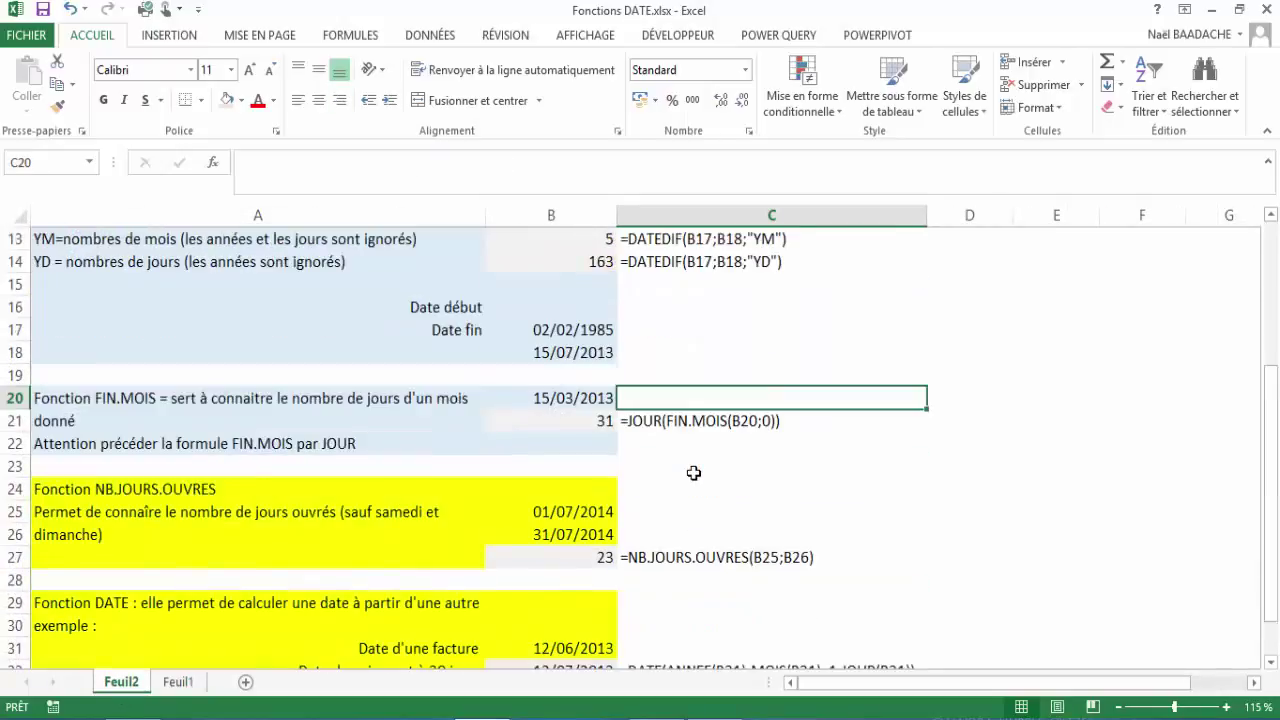
scroll(690, 470, "up", 1)
left_click(180, 684)
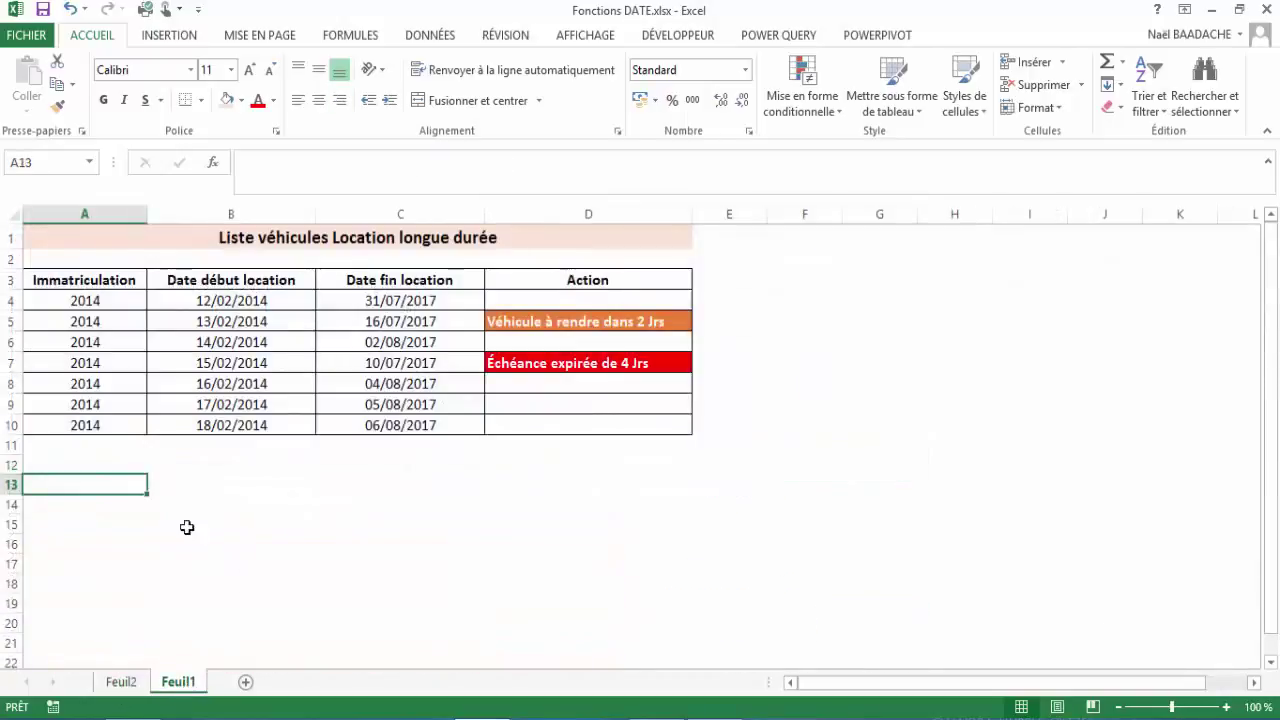
left_click(100, 524)
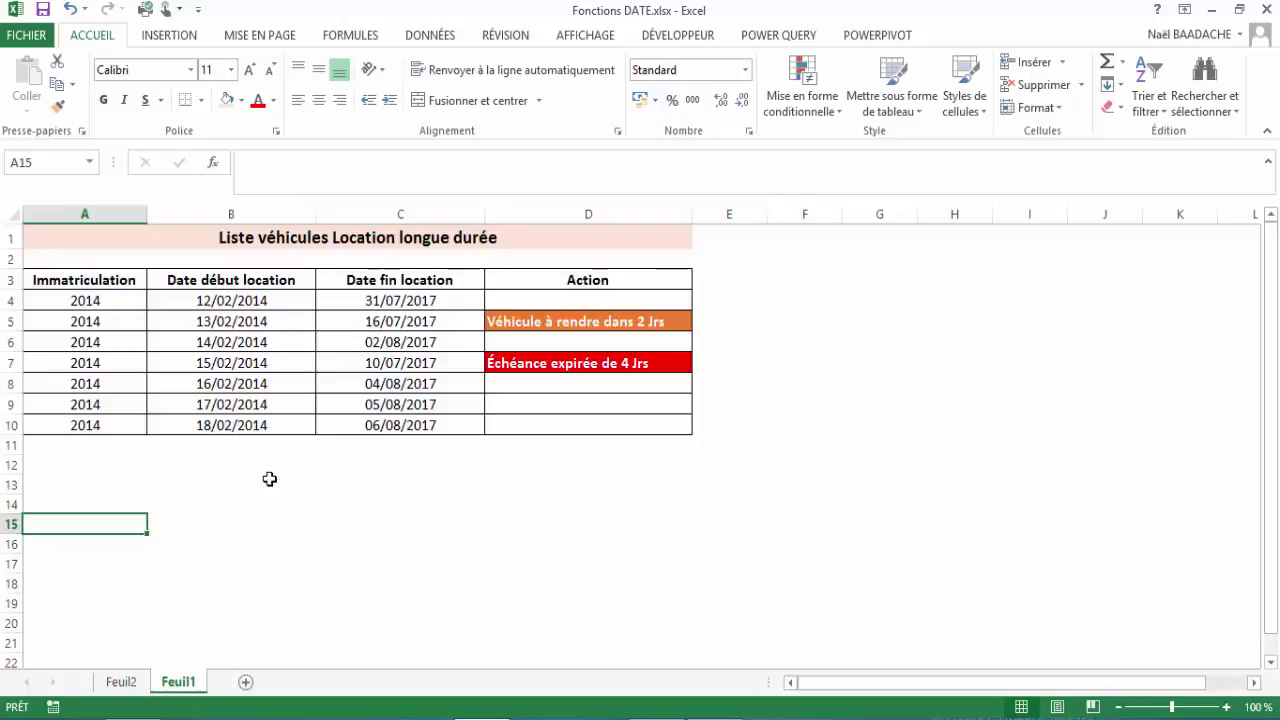
left_click(581, 326)
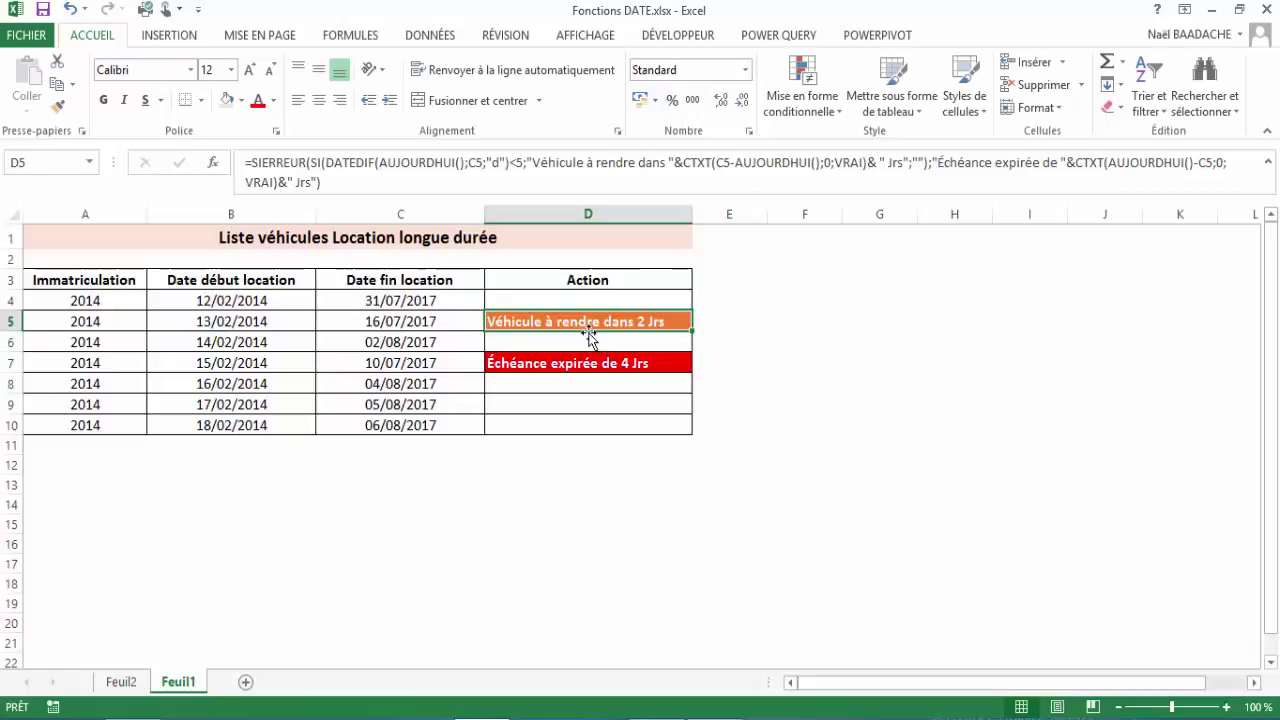
left_click(588, 541)
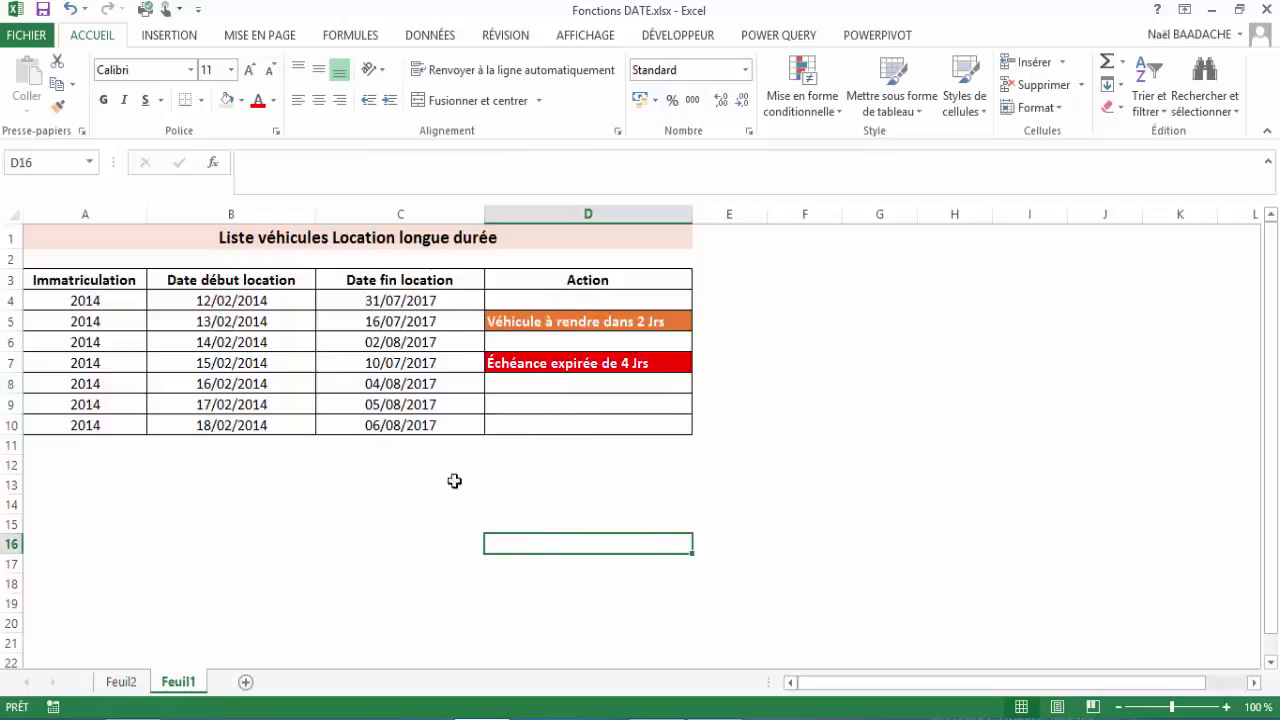
Step: On Feuil2, inspect the AUJOURDHUI, MAINTENANT and DATEVAL formulas in B2, B3, B5 and B6
left_click(122, 683)
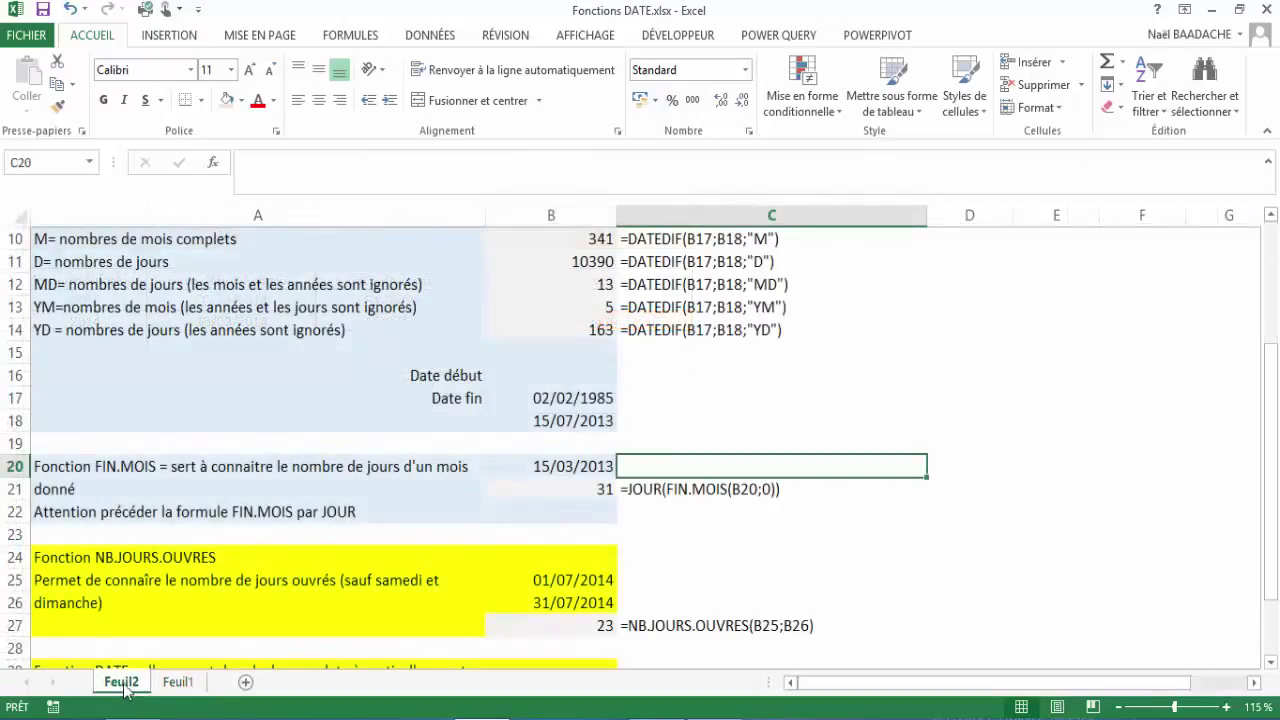
left_click(1075, 574)
scroll(918, 473, "up", 3)
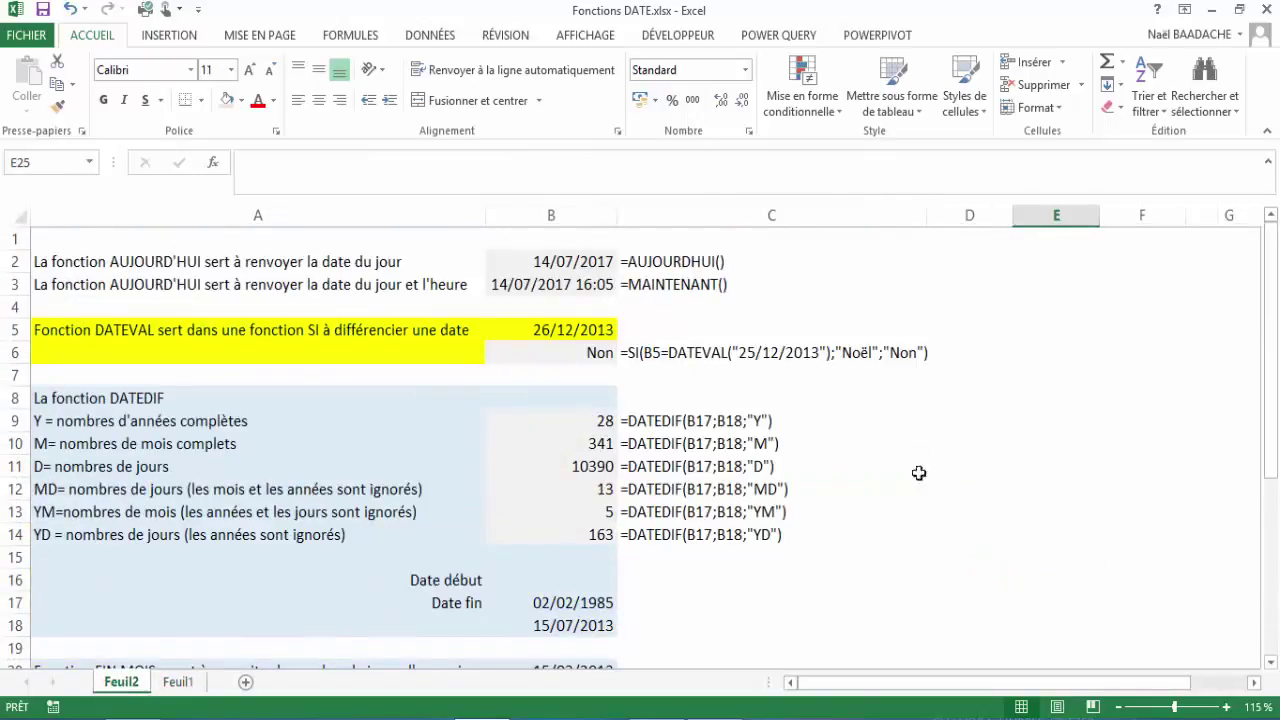
left_click(572, 260)
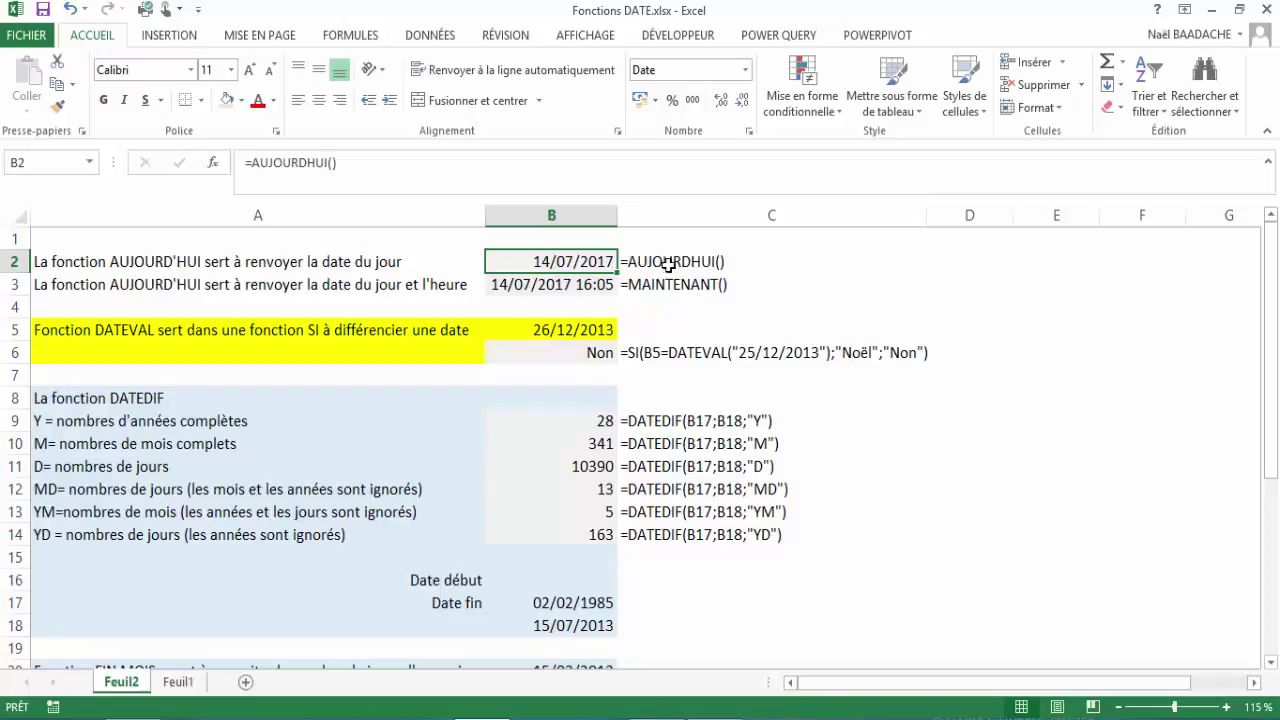
left_click(640, 290)
left_click(552, 287)
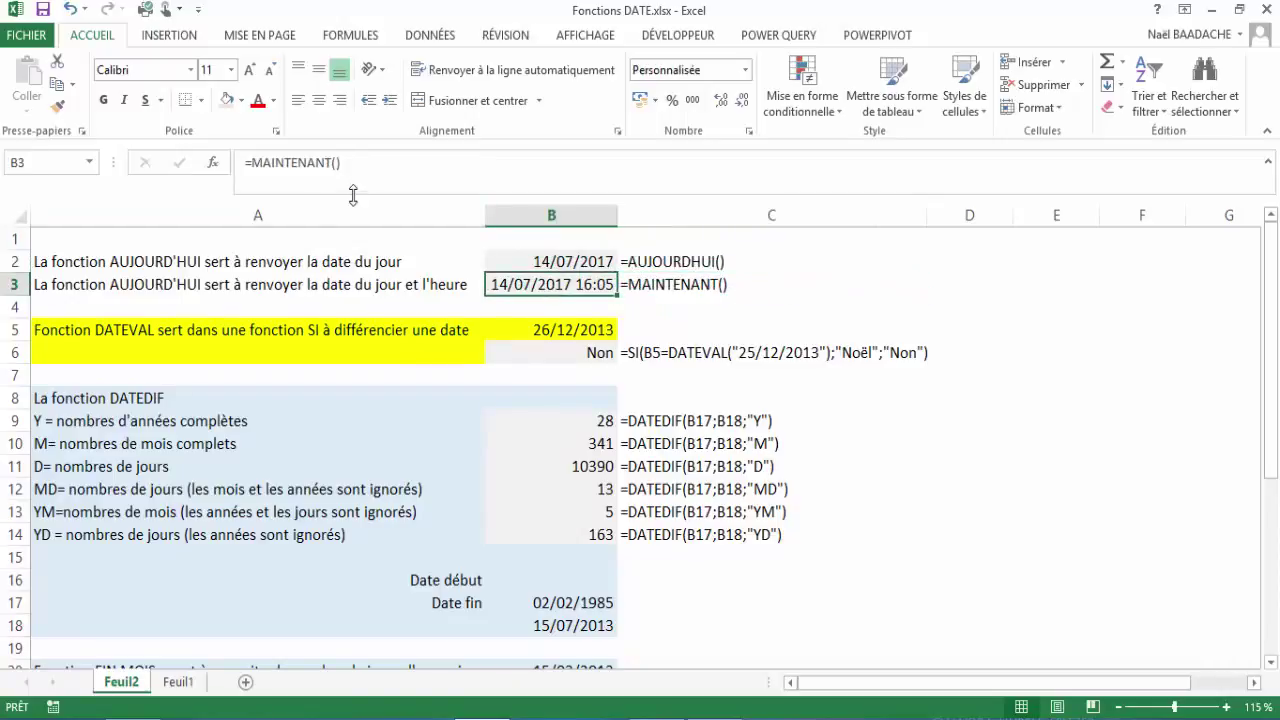
left_click_drag(353, 195, 353, 177)
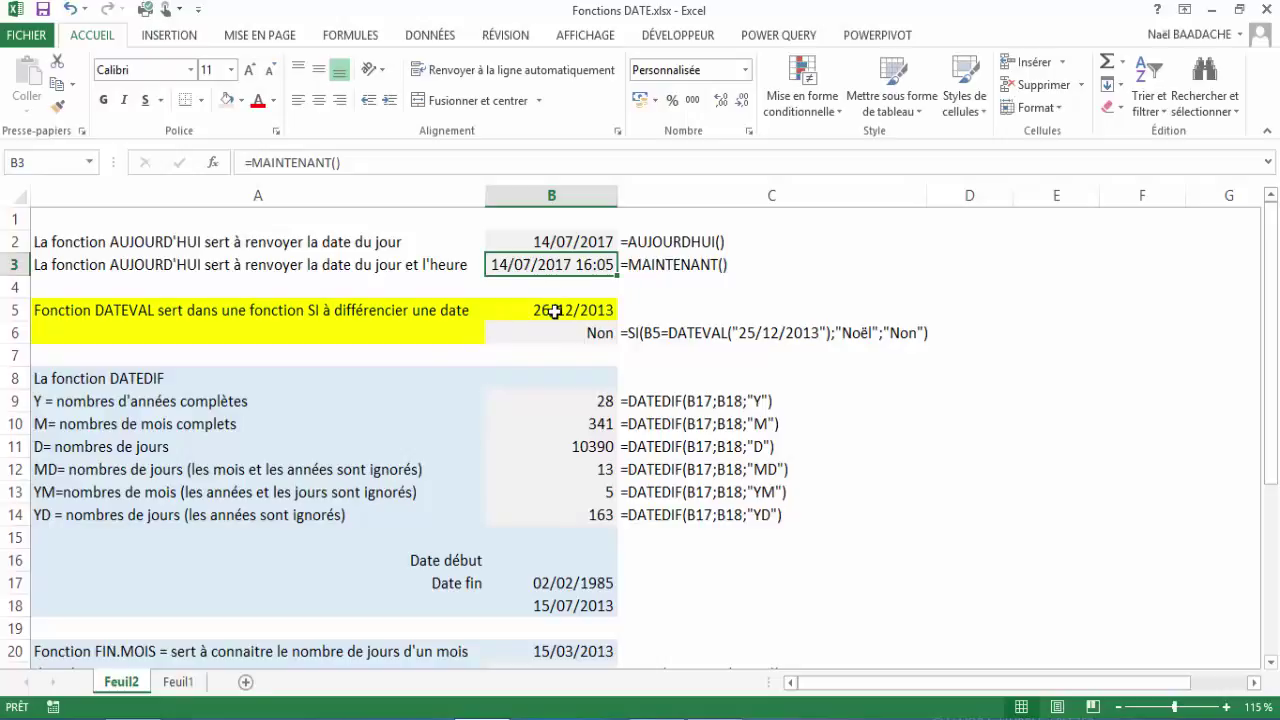
left_click(553, 310)
left_click(595, 333)
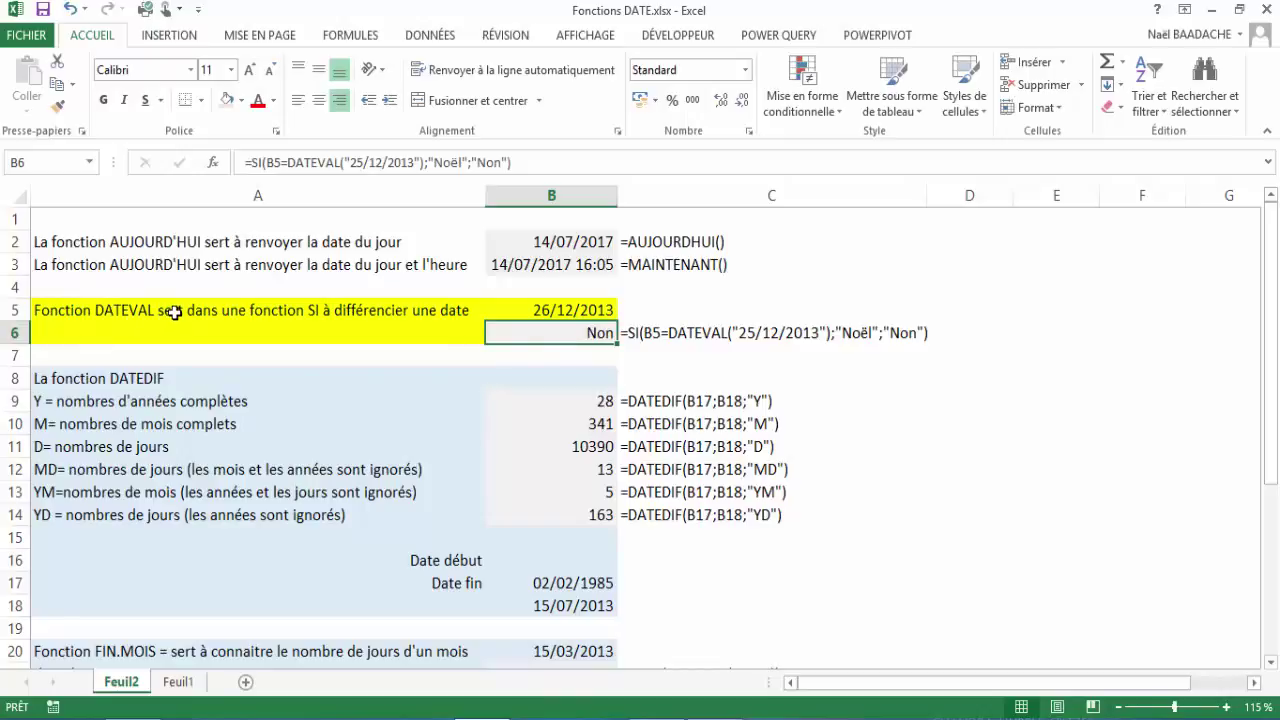
Step: Review the DATEVAL-based SI formula in B6 without changing it
left_click(260, 163)
left_click(920, 290)
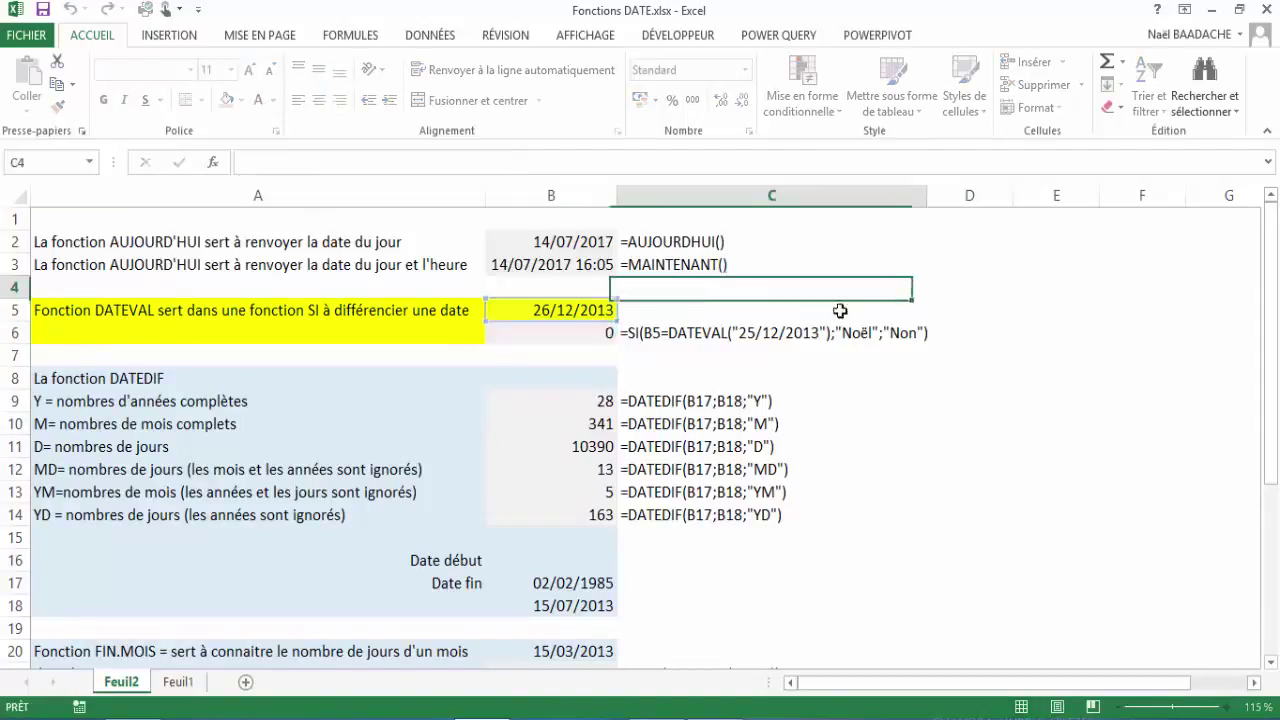
left_click(561, 335)
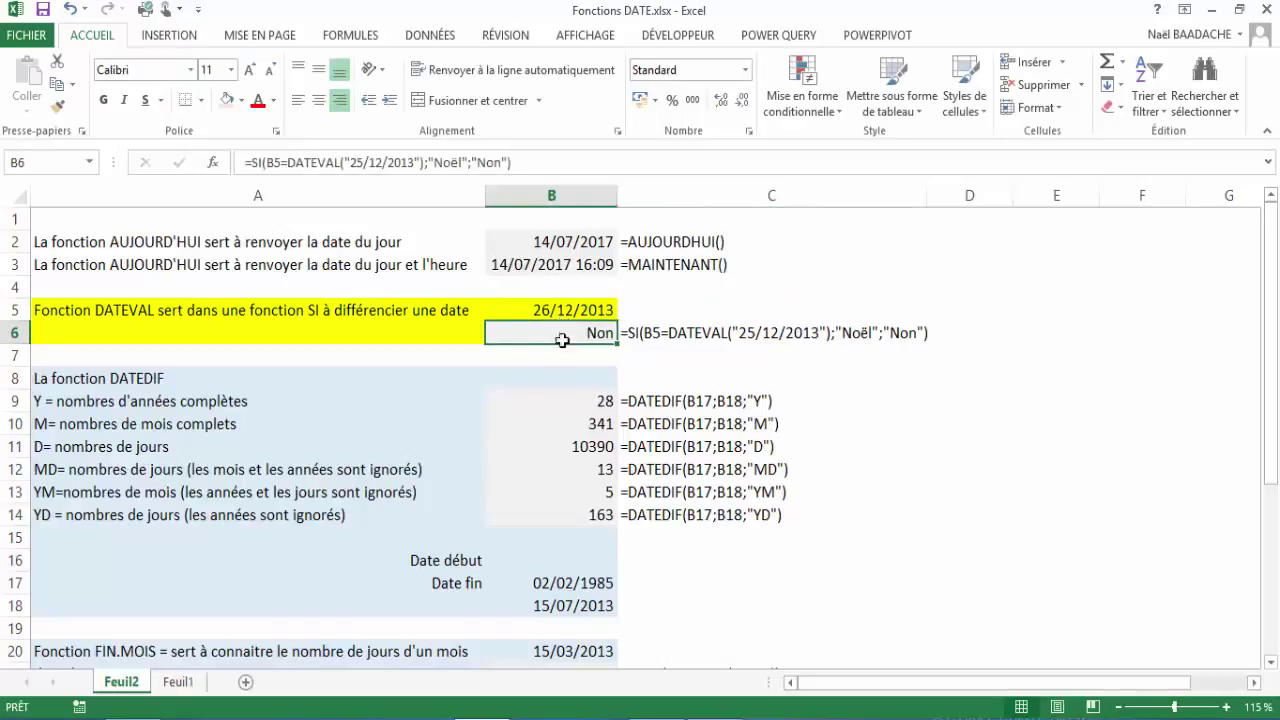
key("F2")
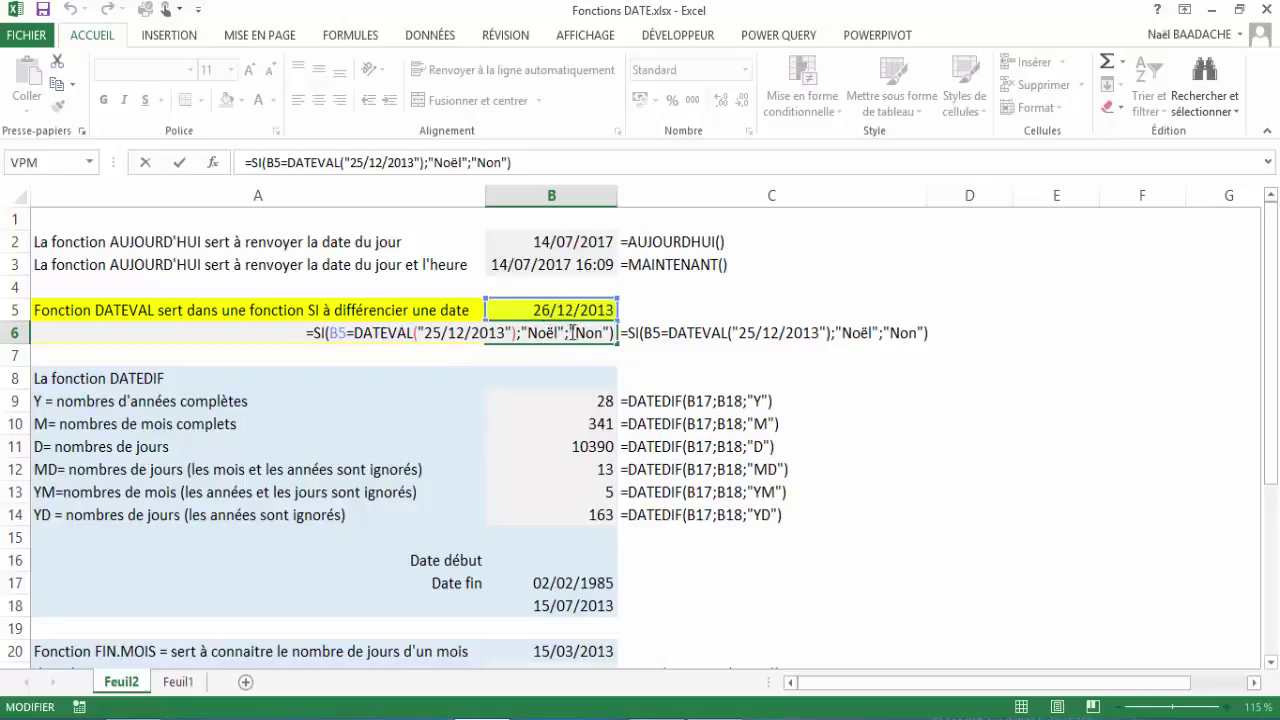
key("Return")
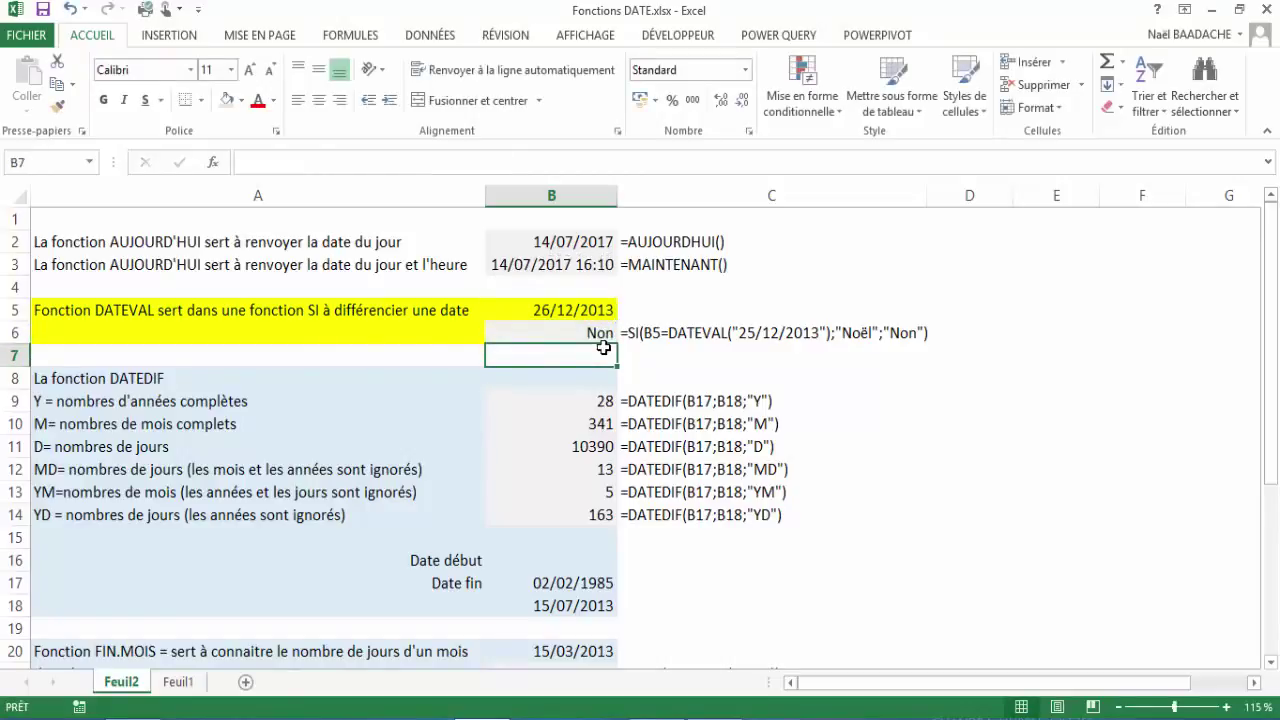
Step: Change the B5 date to 25/12/2013, then check the DATEDIF years result in B9
key("Up")
key("Up")
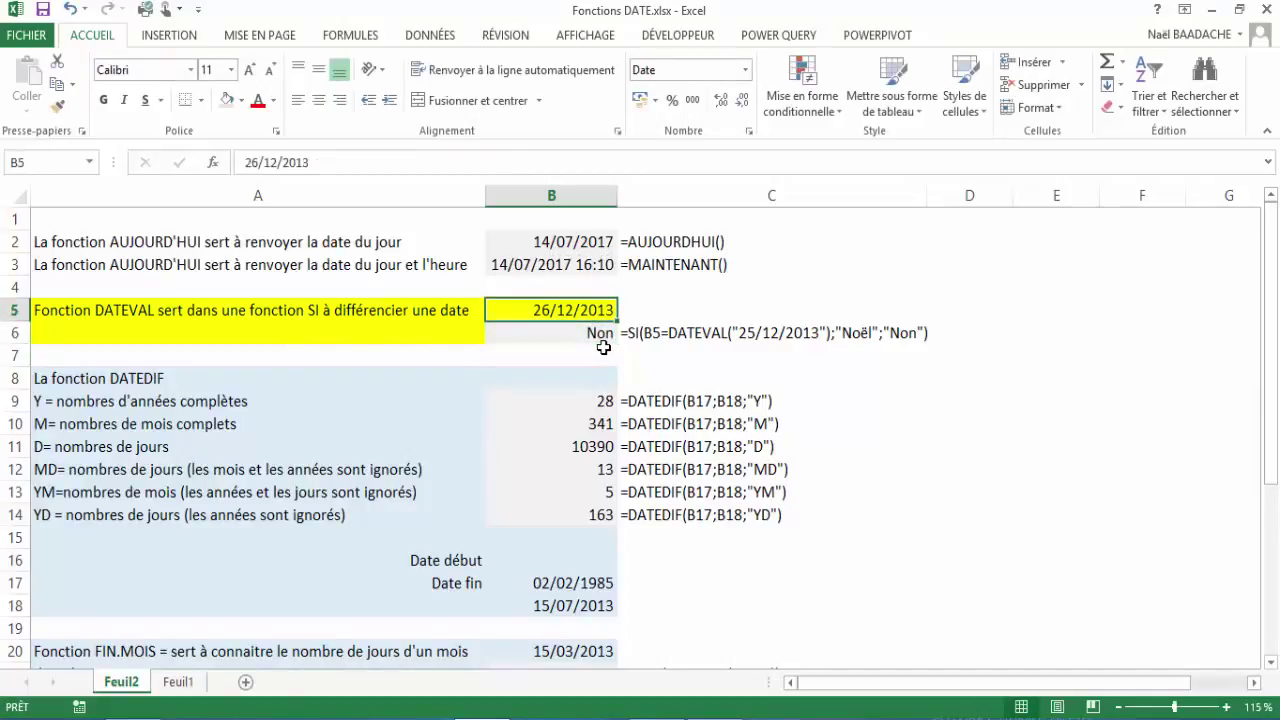
type("25/12")
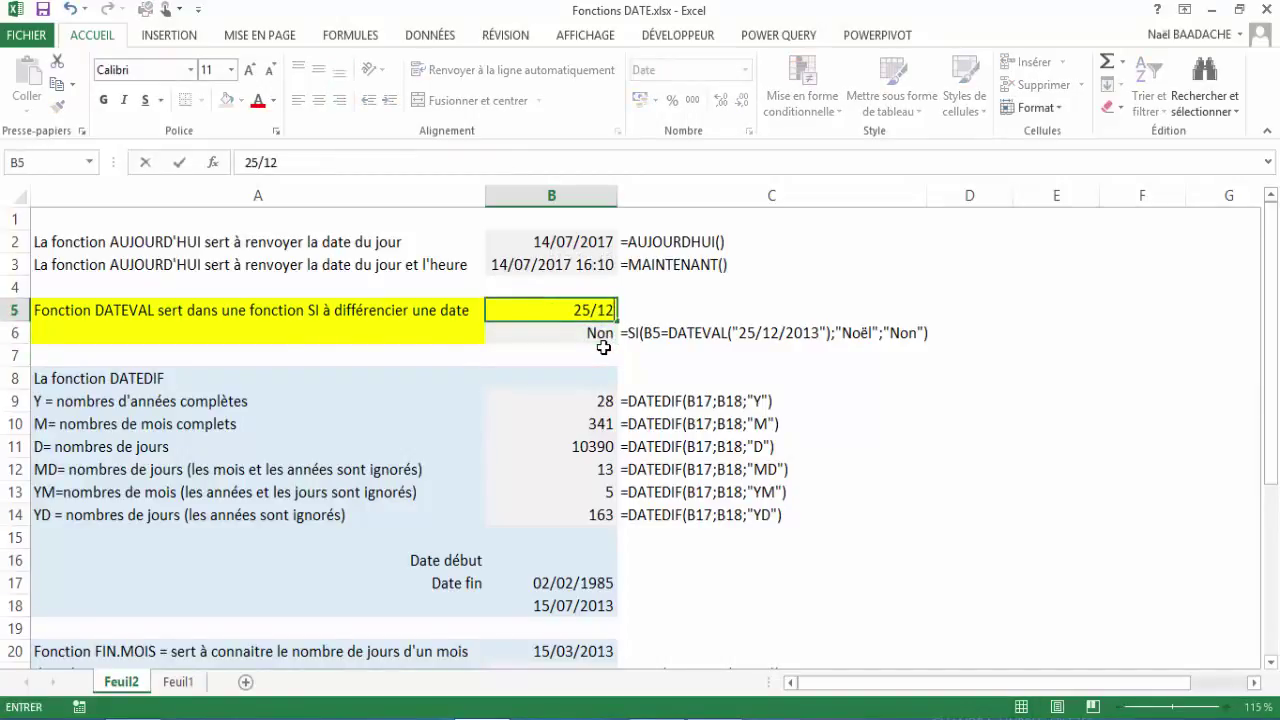
type("/2013")
key("Return")
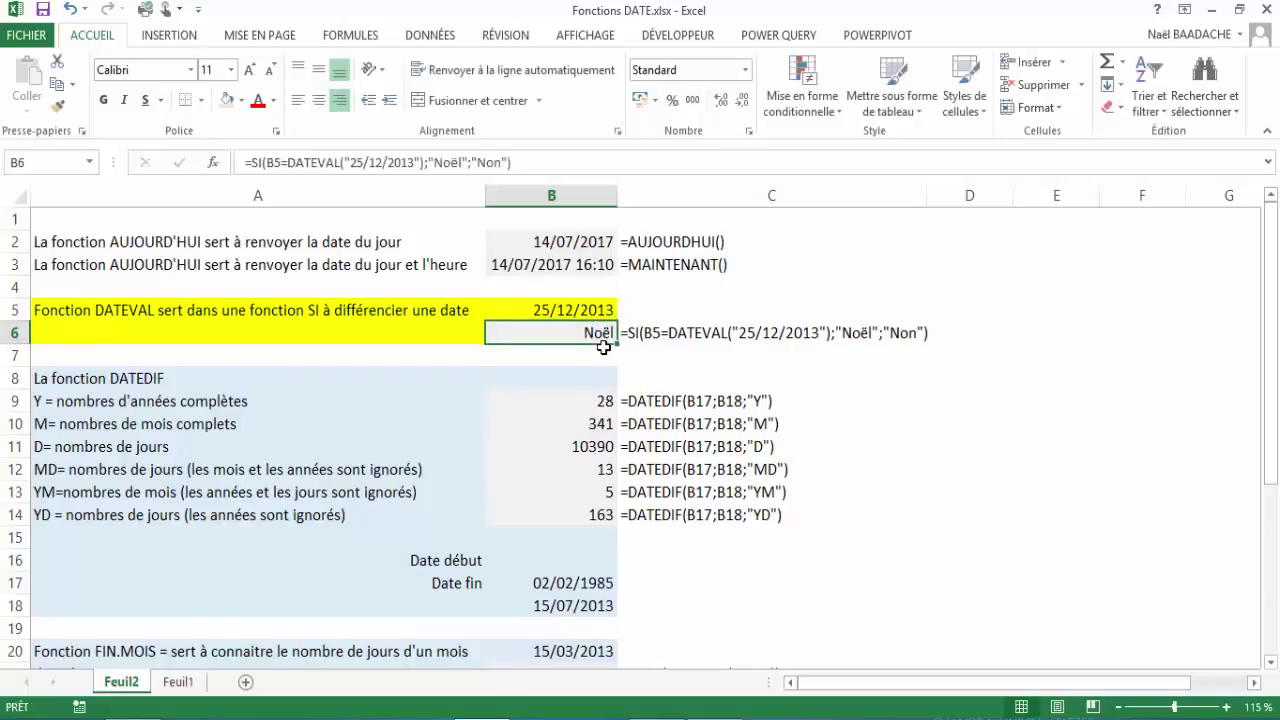
left_click(571, 404)
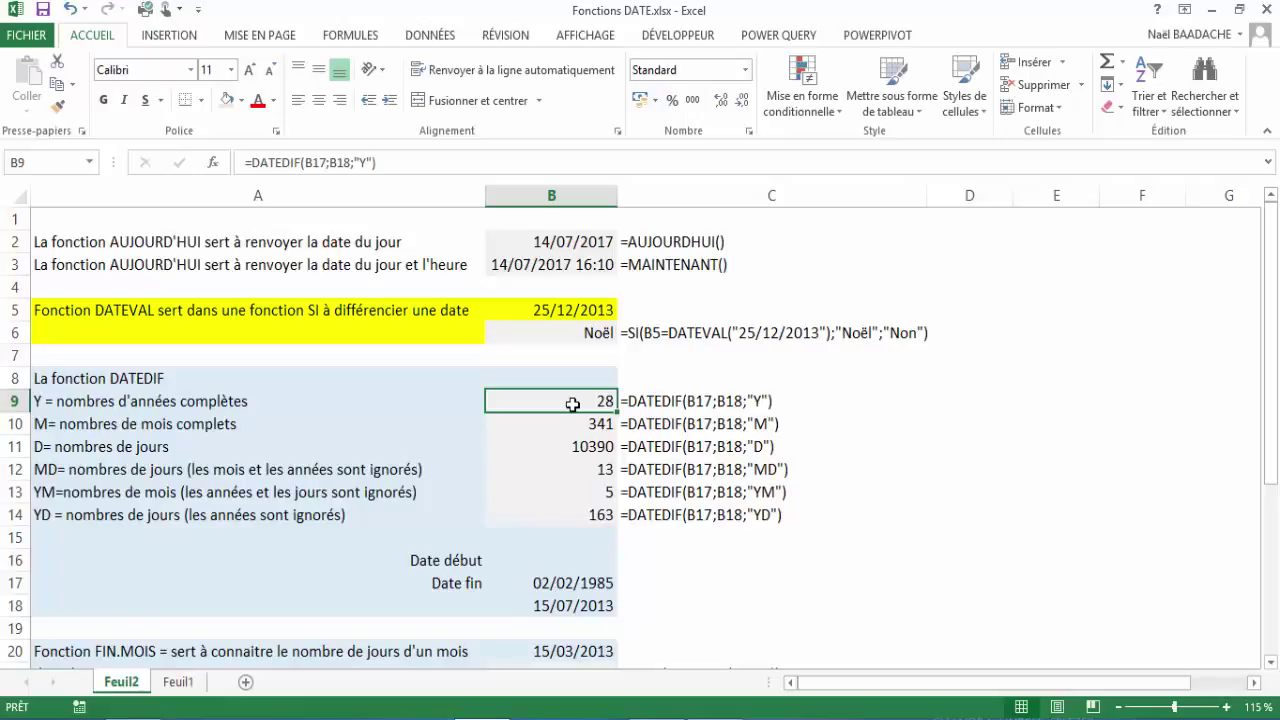
double_click(572, 404)
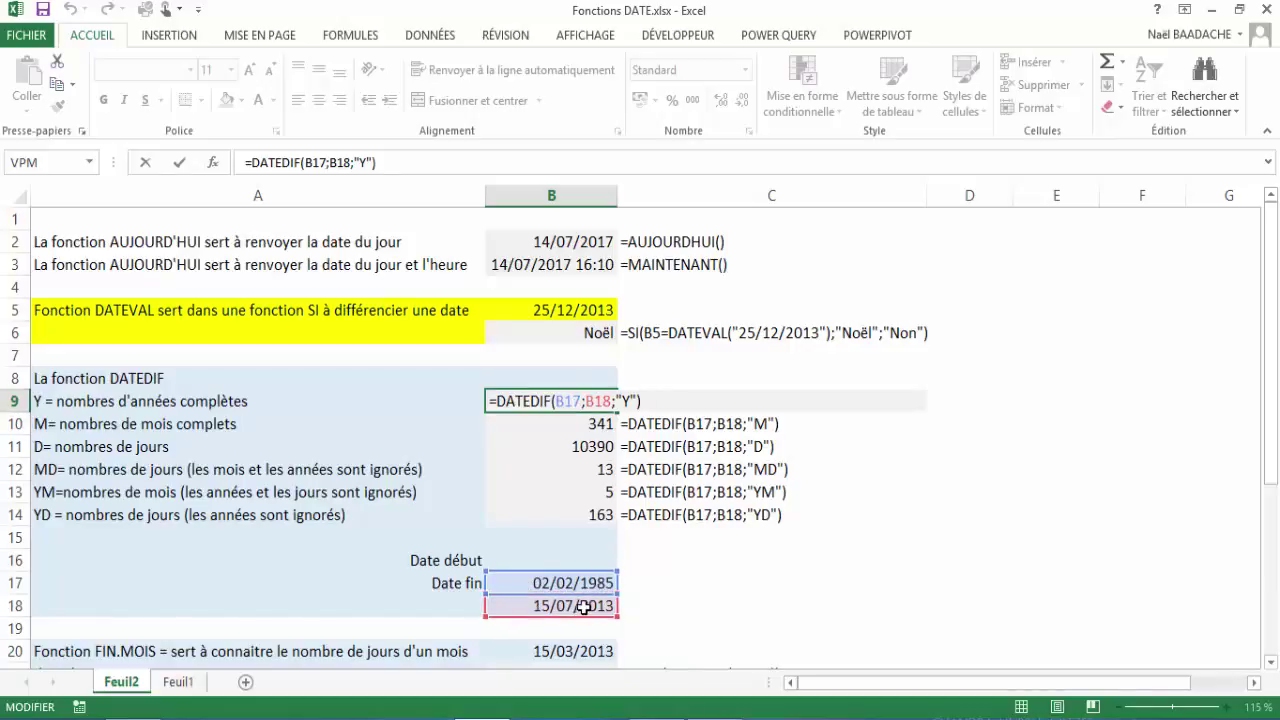
left_click(580, 400)
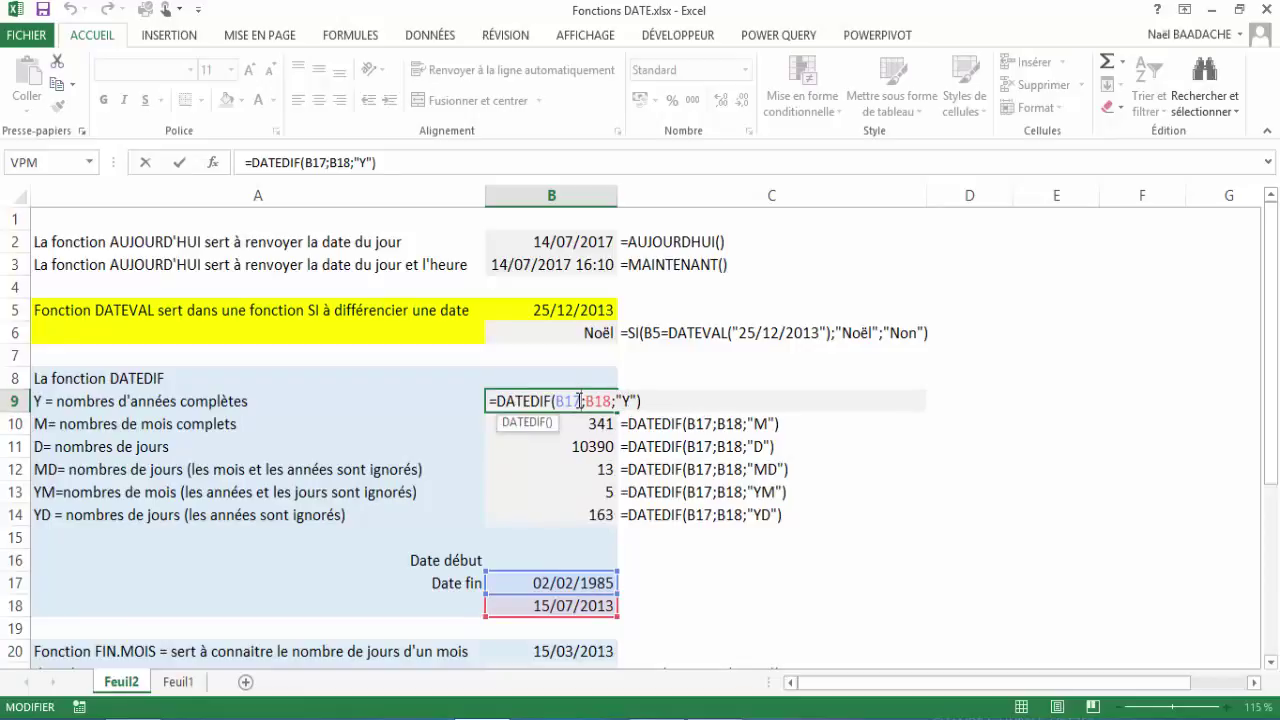
left_click_drag(580, 400, 612, 401)
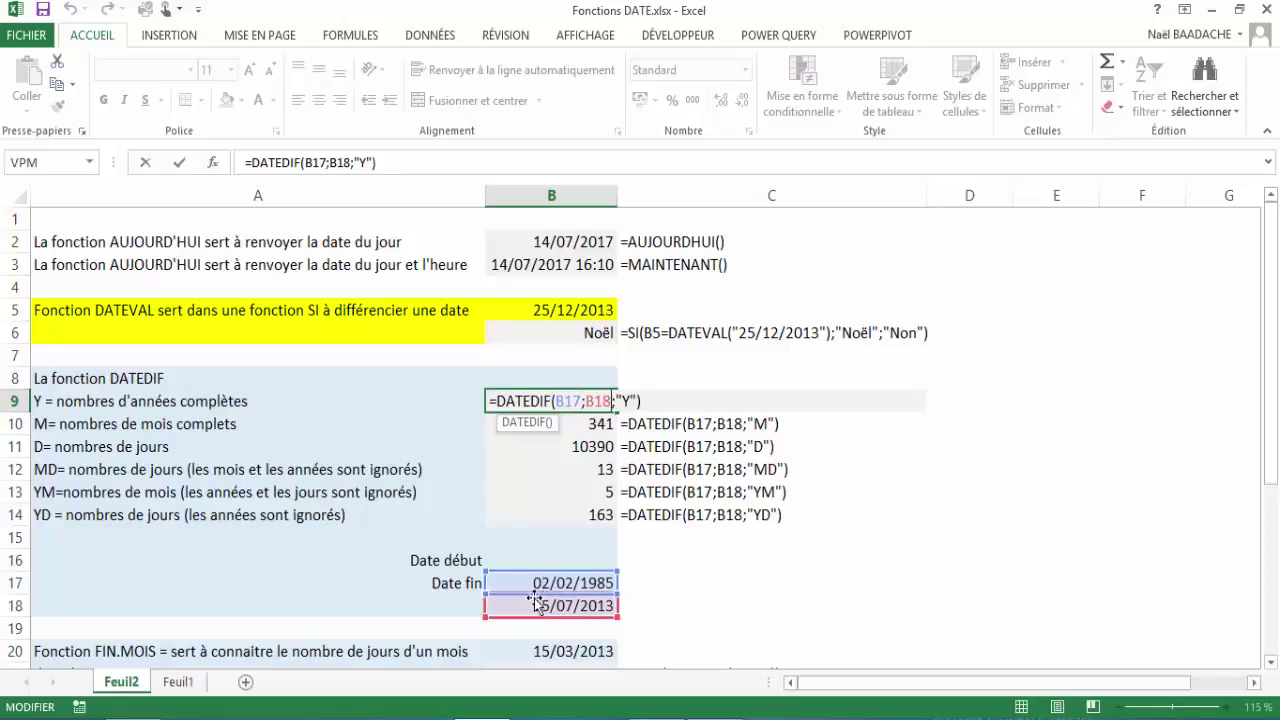
left_click(620, 400)
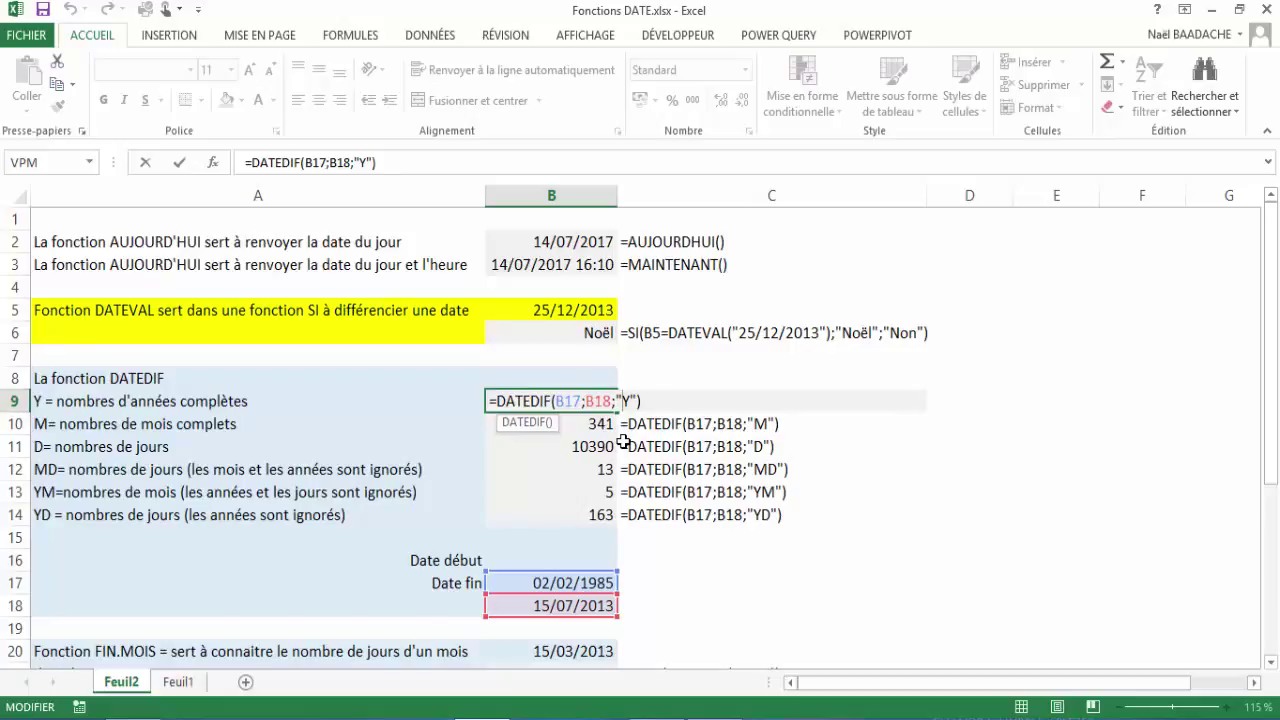
key("Return")
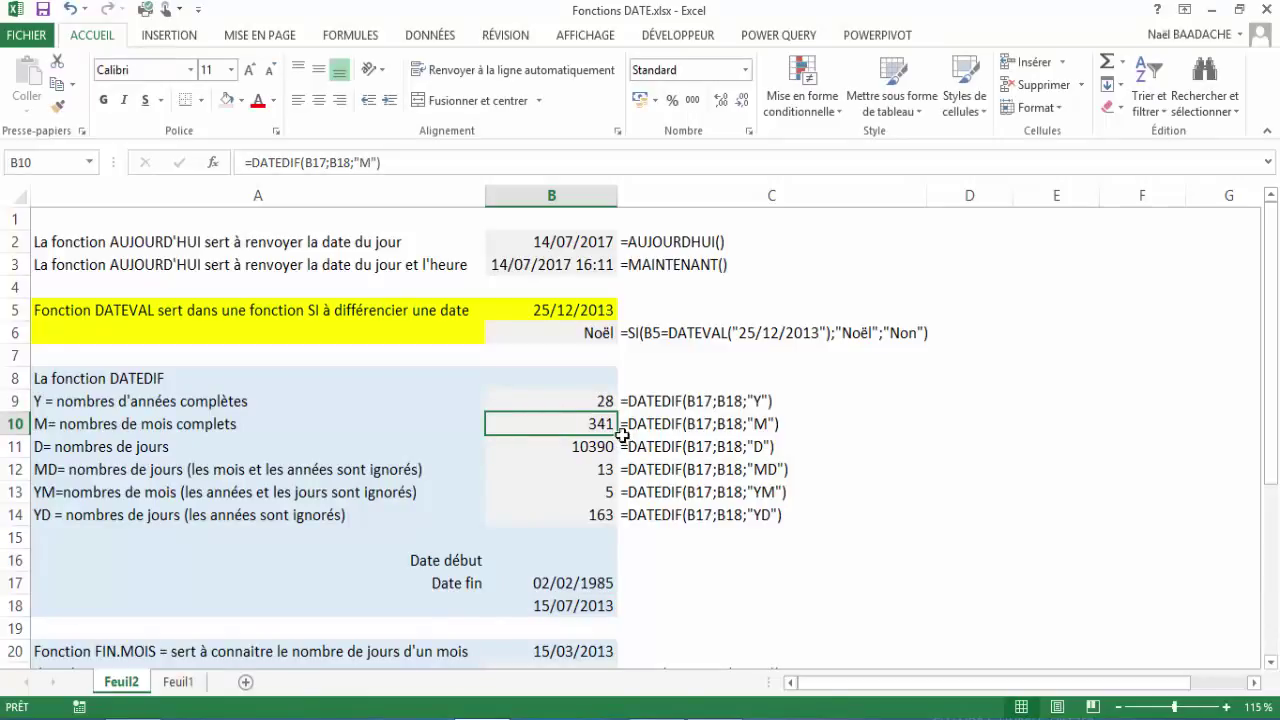
key("F2")
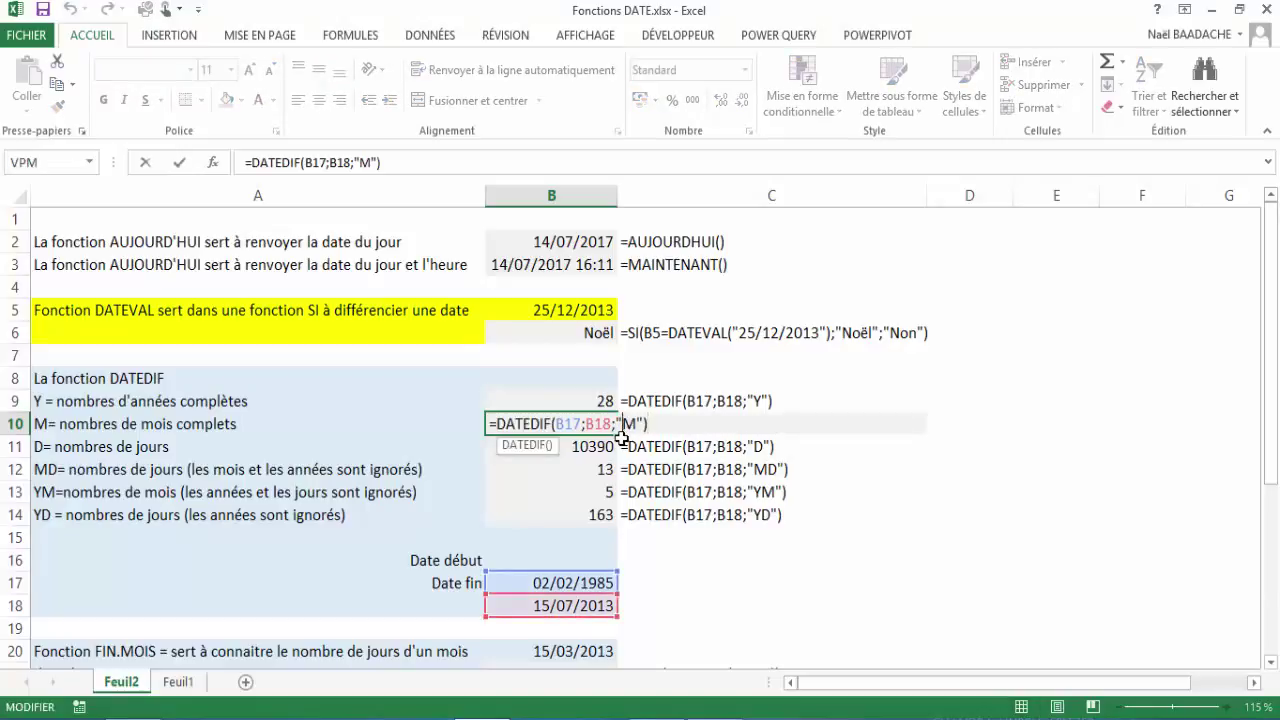
key("Return")
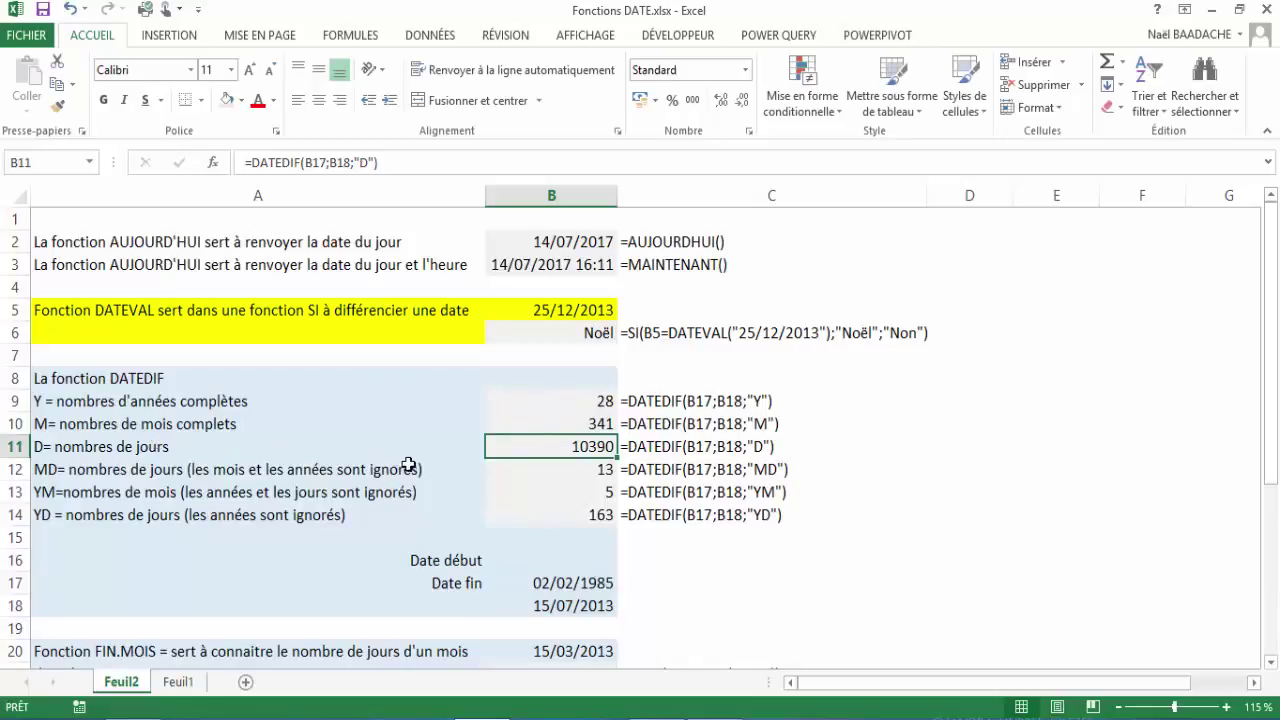
double_click(548, 445)
left_click(622, 446)
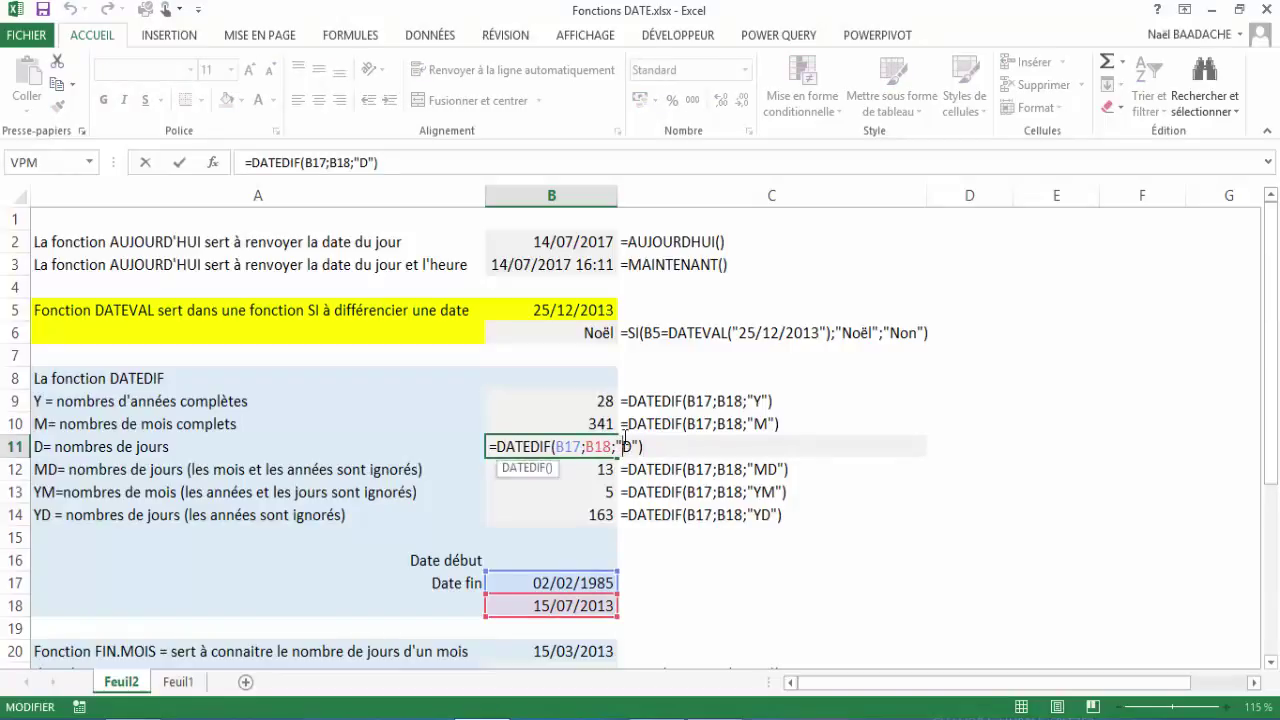
key("Return")
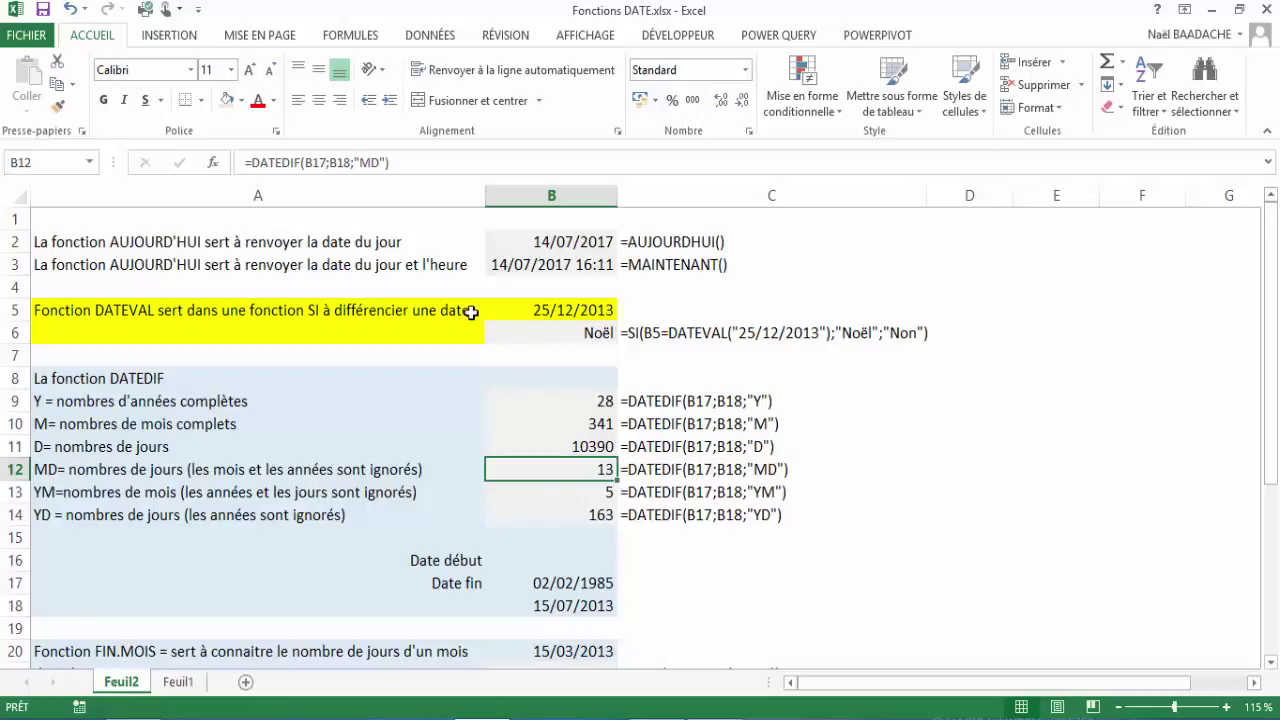
Step: Re-validate the MD, YM and YD DATEDIF formulas in B12–B14, giving 5 months and 163 days
double_click(570, 471)
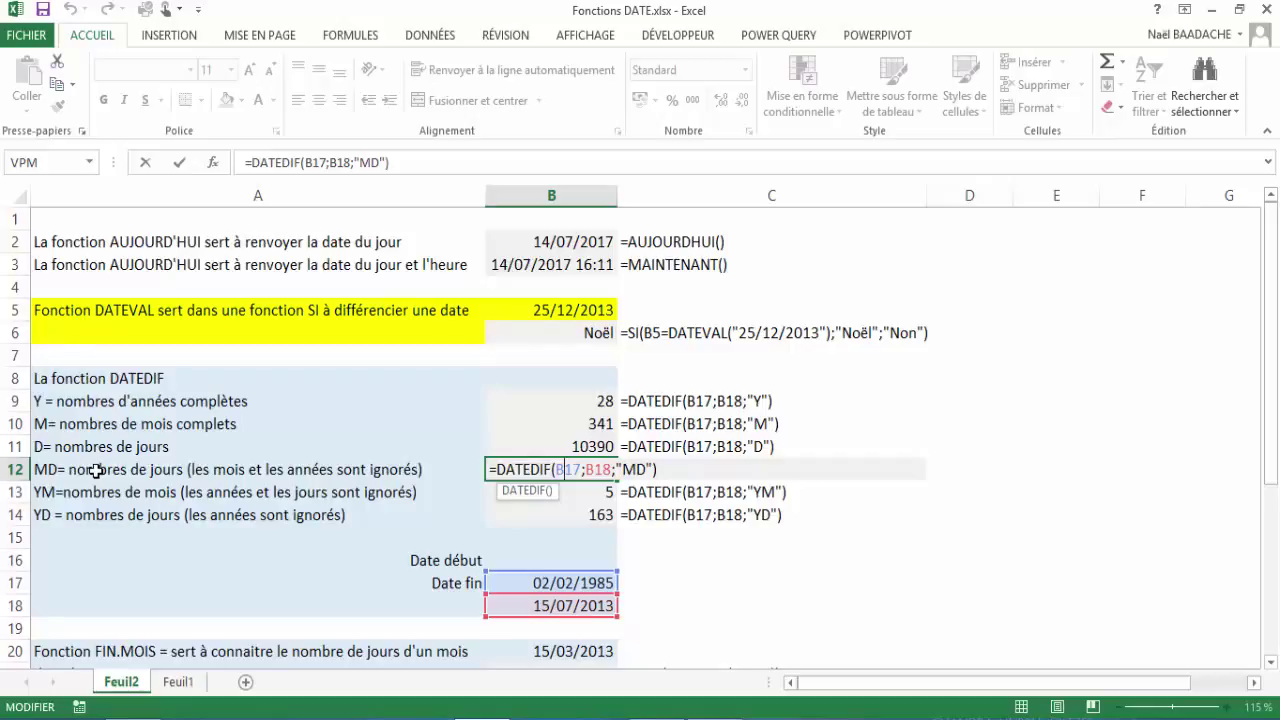
key("Return")
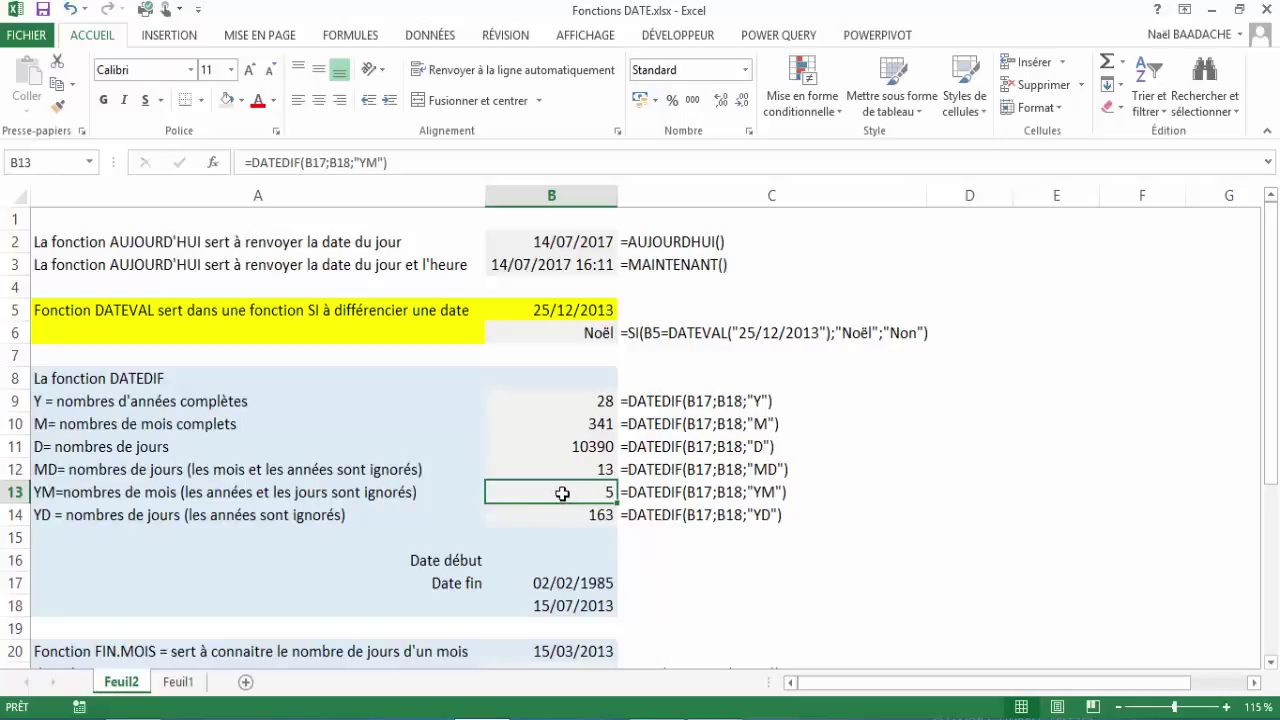
double_click(562, 493)
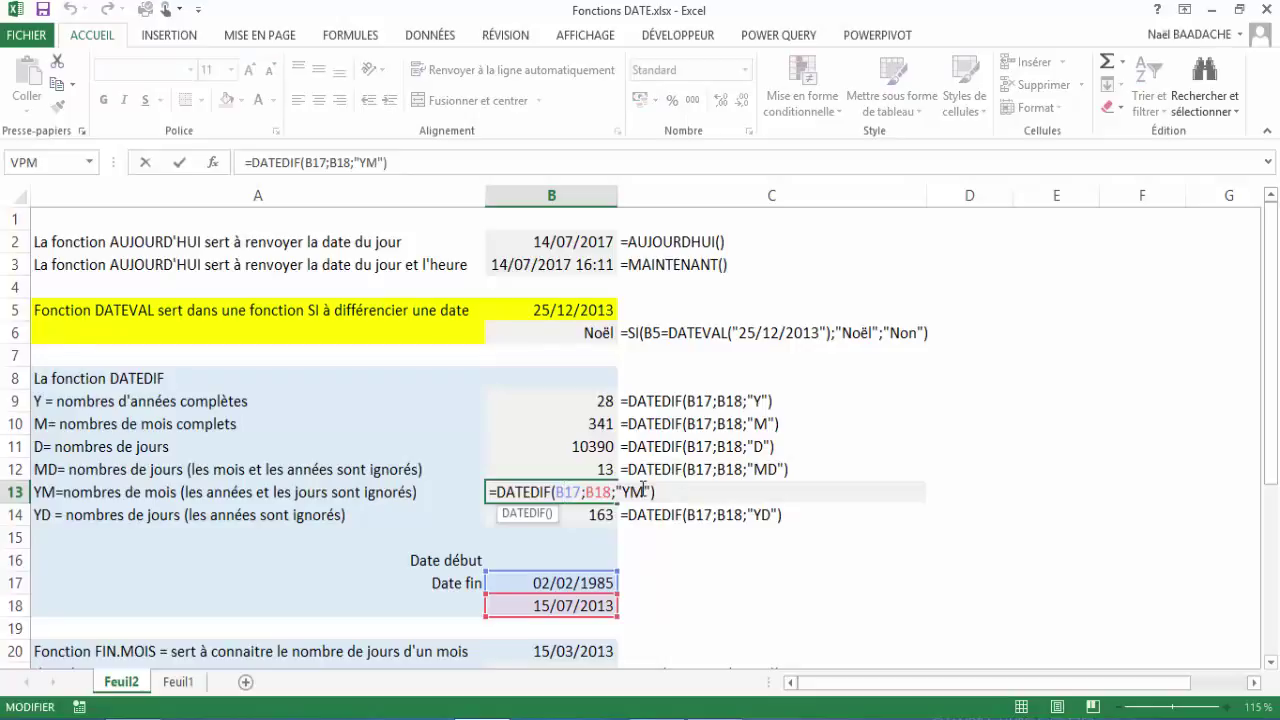
key("Return")
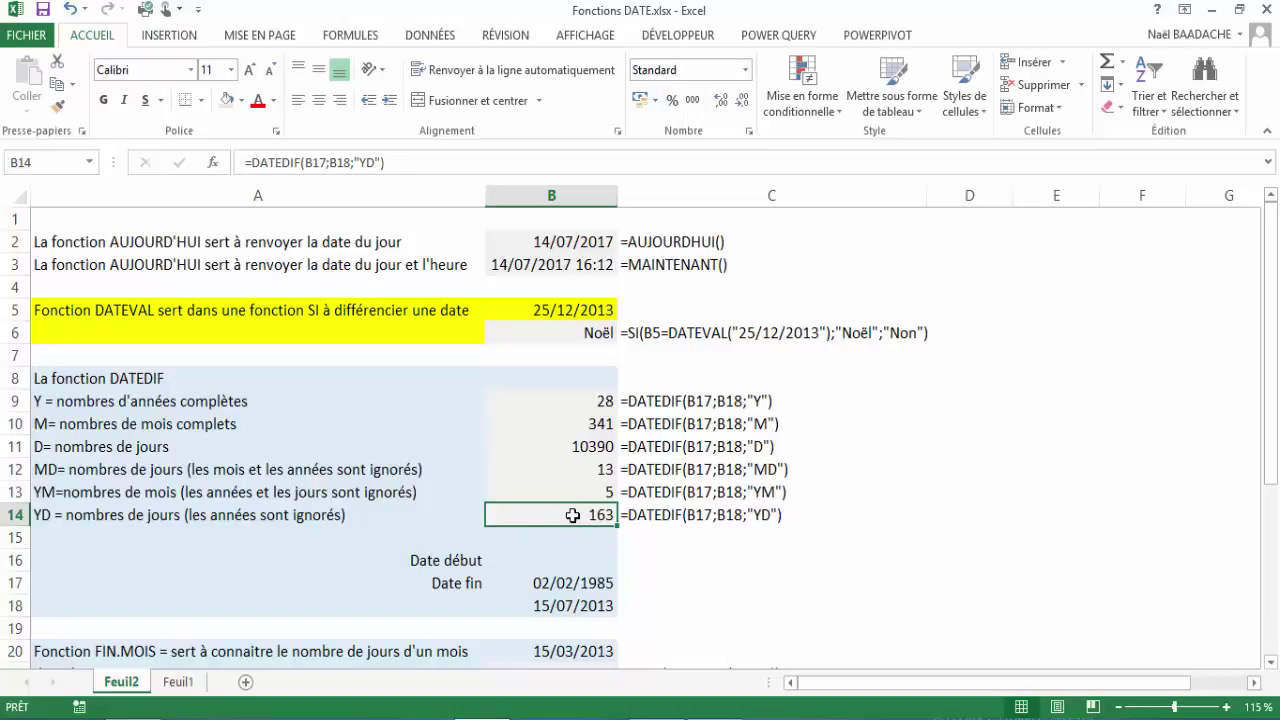
double_click(567, 520)
left_click(618, 515)
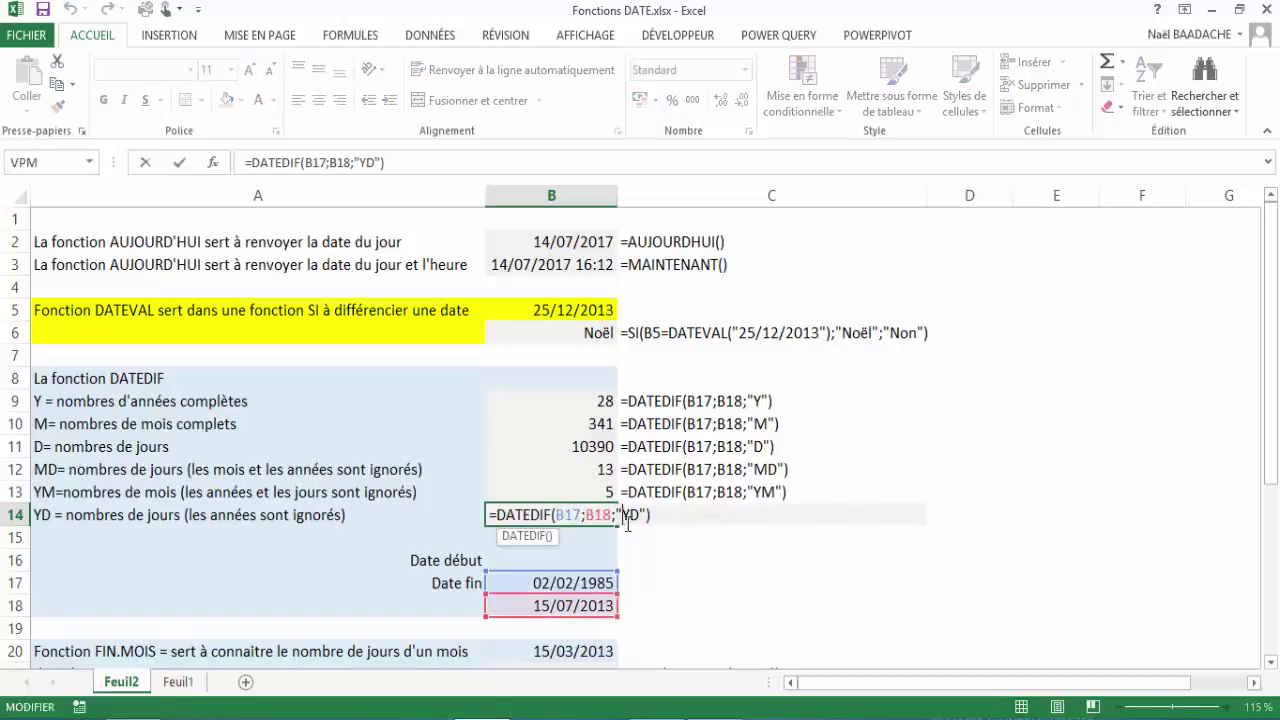
key("Return")
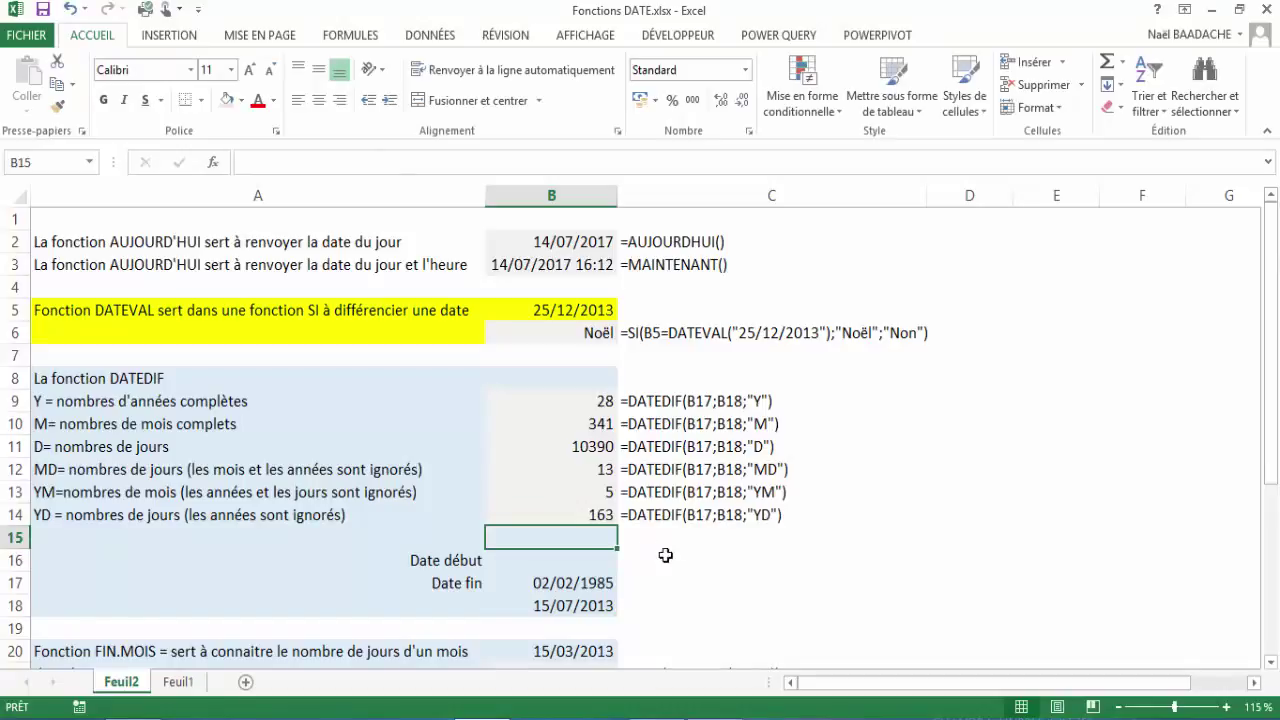
scroll(689, 580, "down", 2)
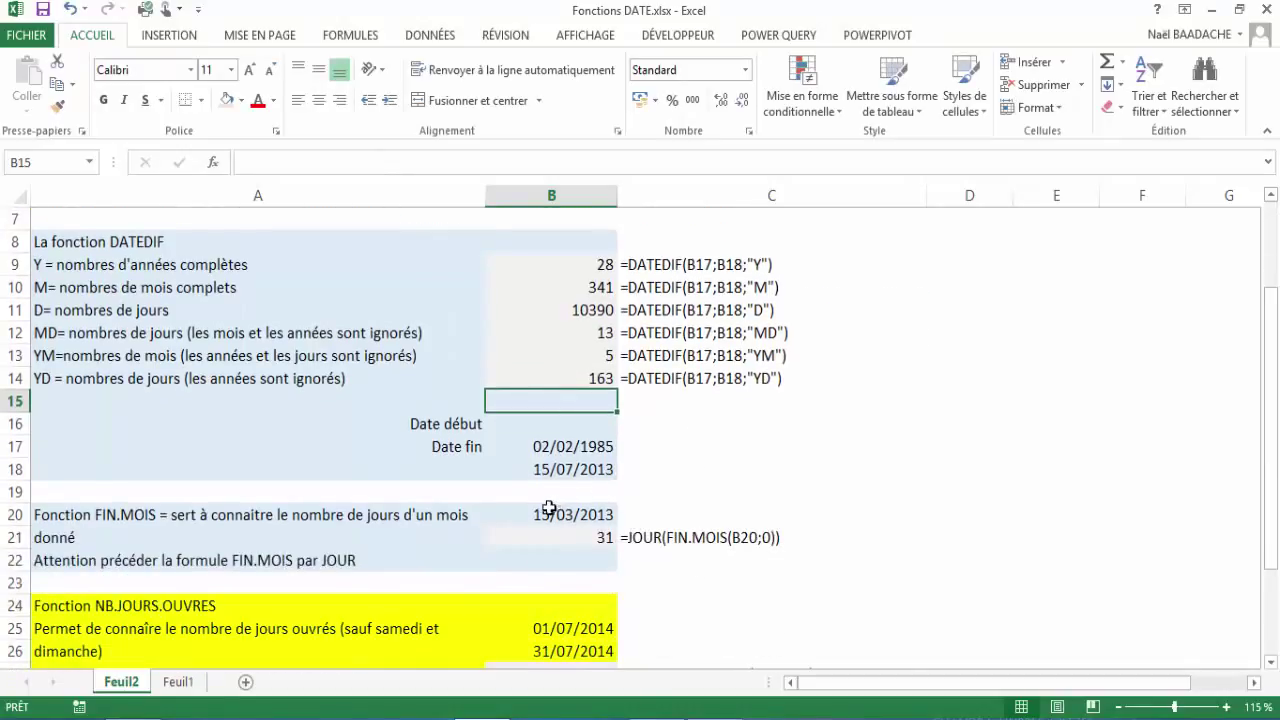
left_click(551, 518)
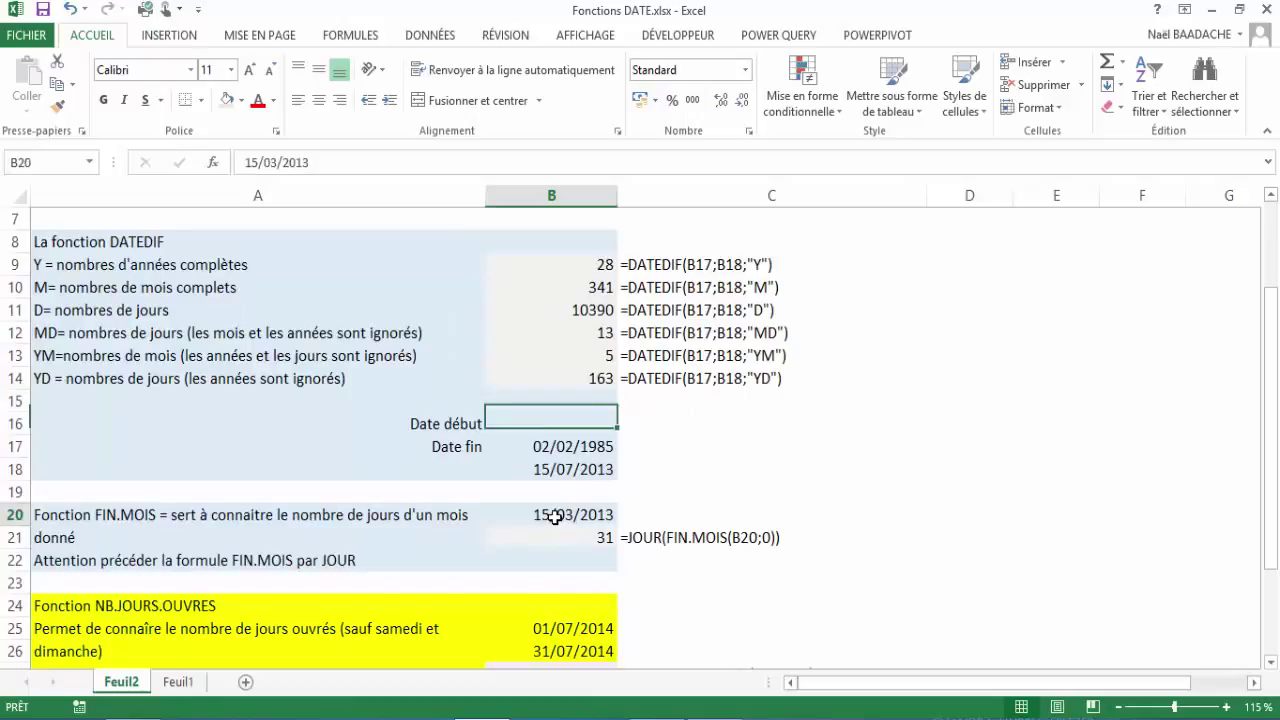
left_click(132, 512)
left_click(565, 509)
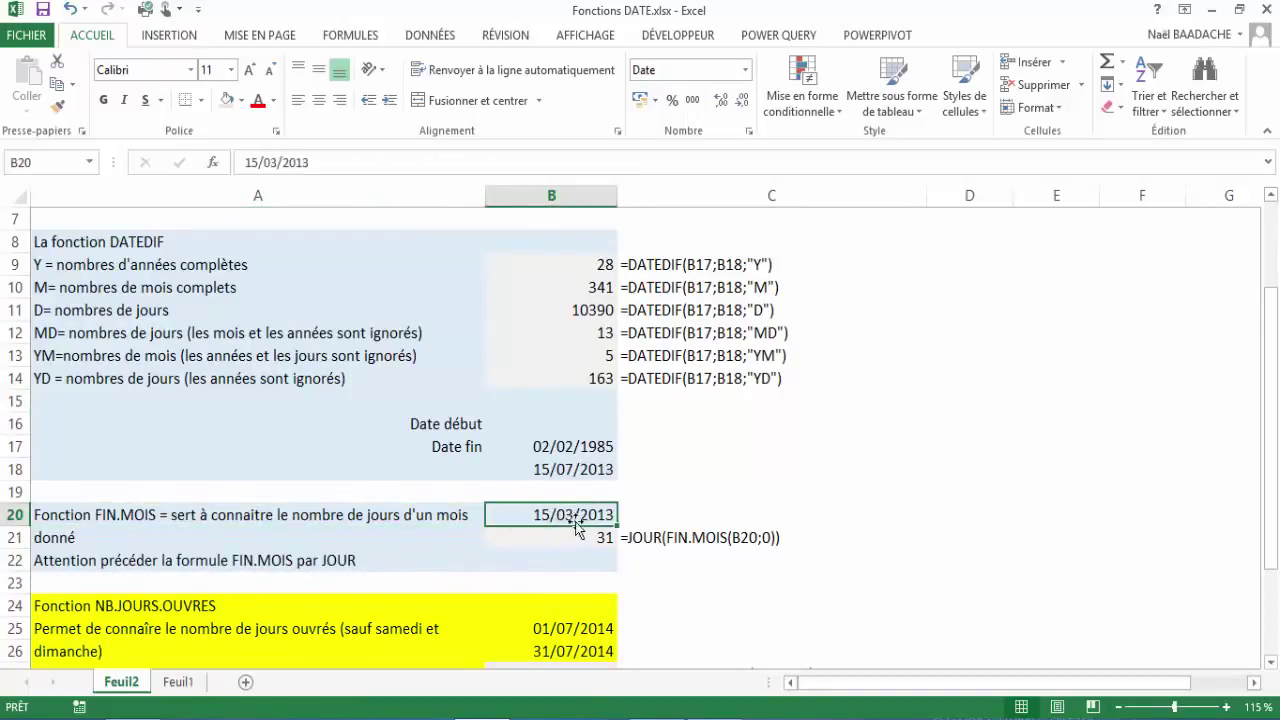
left_click(568, 540)
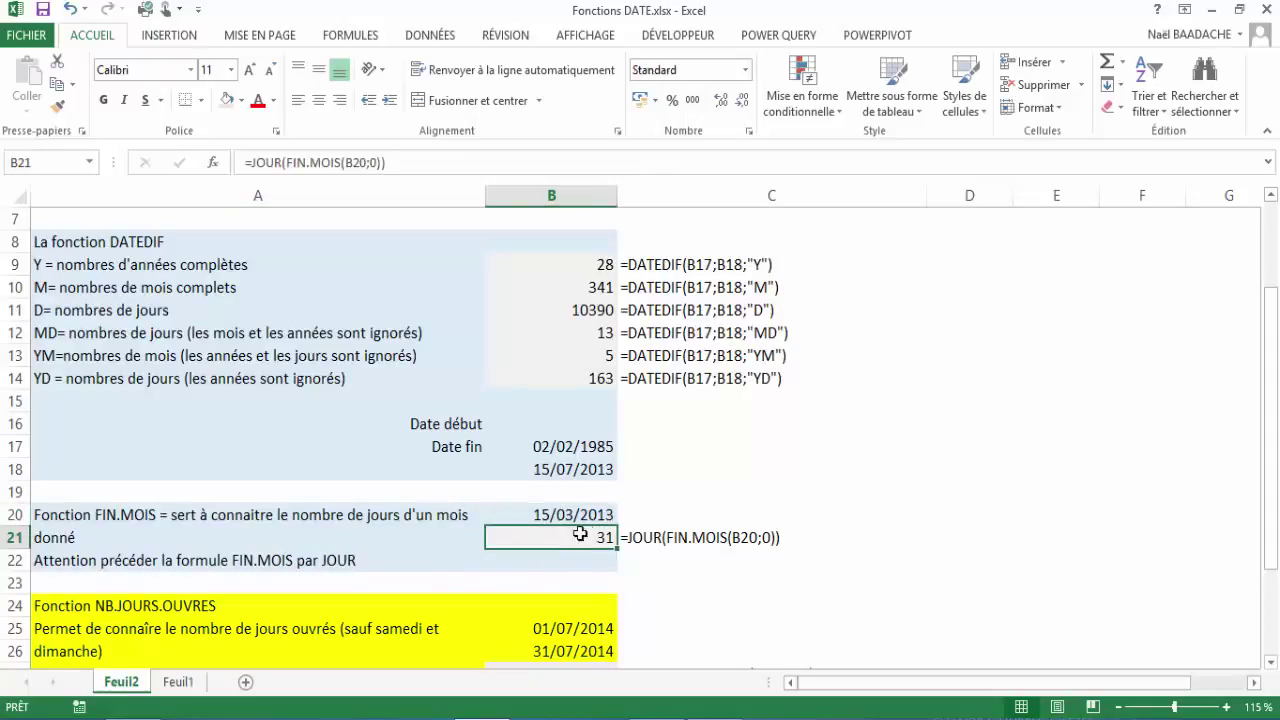
double_click(572, 538)
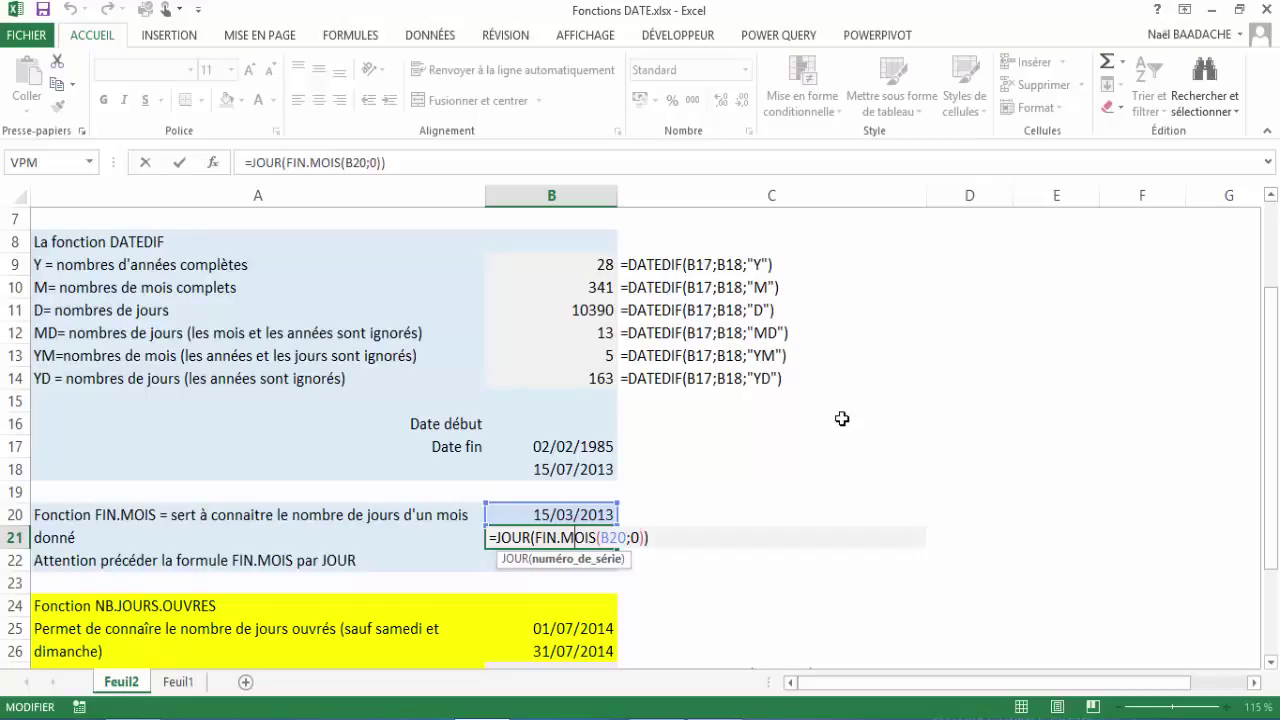
key("Return")
key("Up")
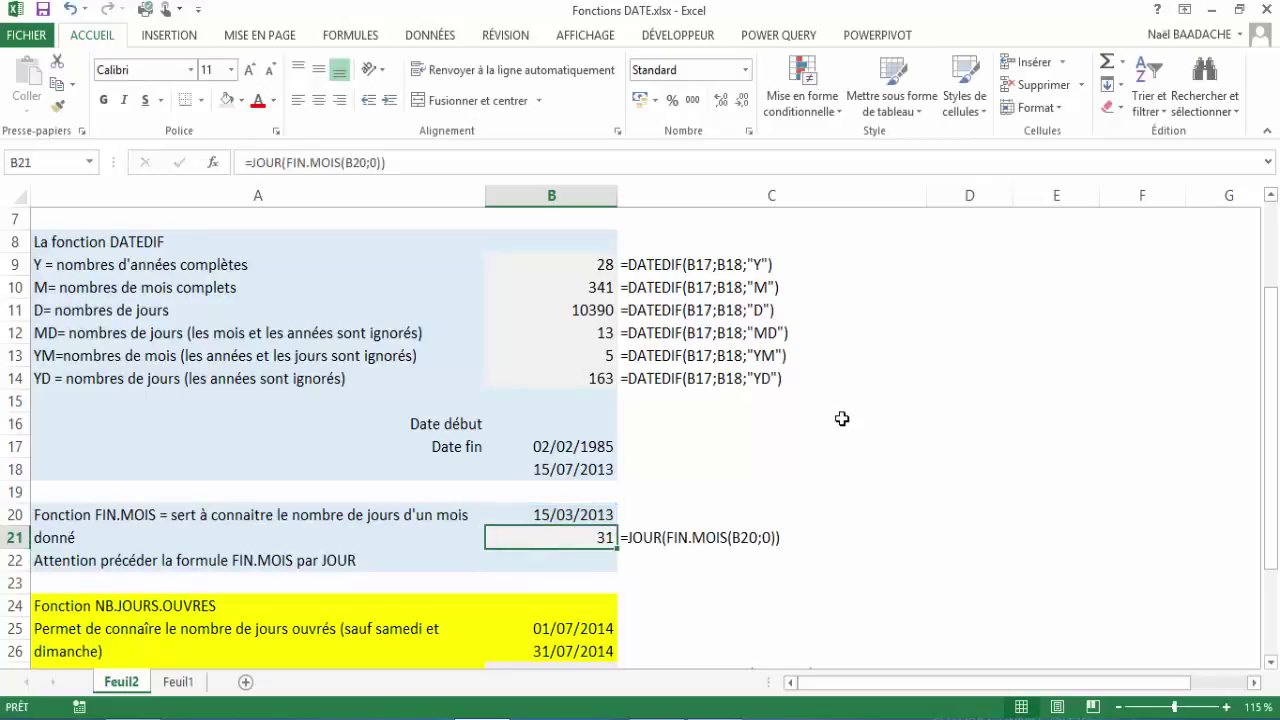
scroll(780, 451, "down", 1)
Step: Change the start date to 01/07/2017 and enter 31/07/2017 as the end date
scroll(723, 477, "down", 1)
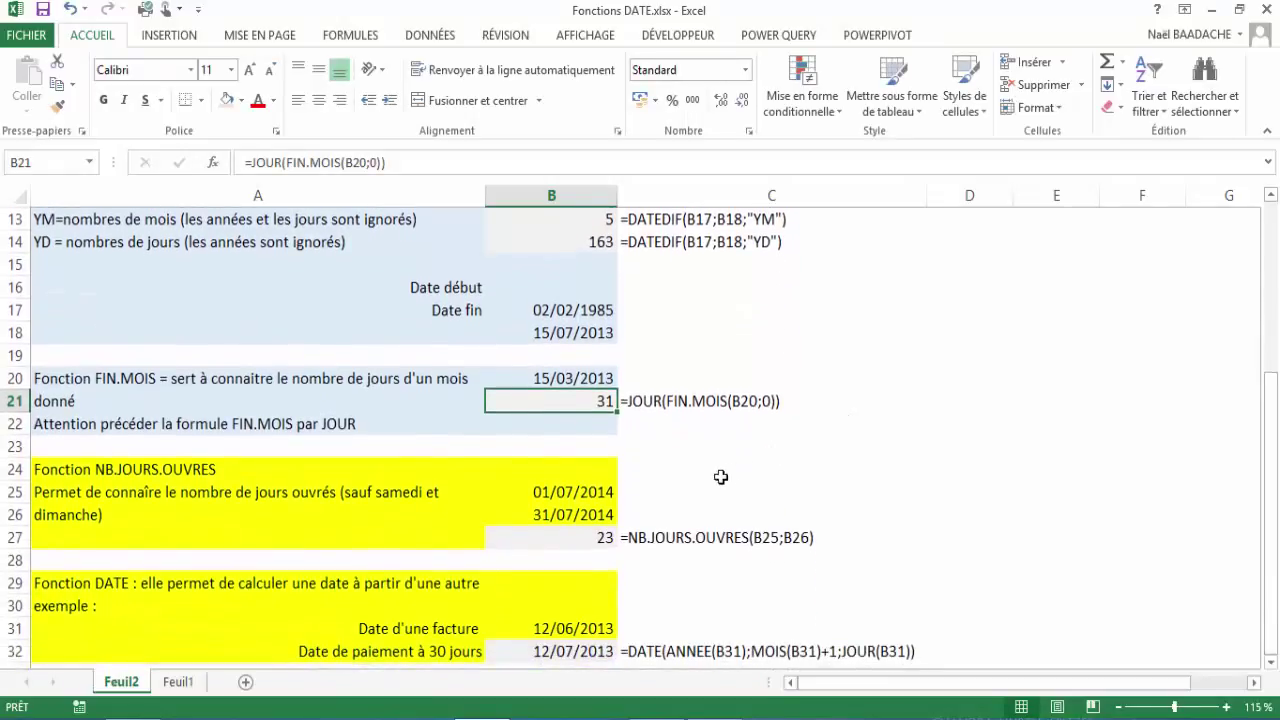
left_click(577, 538)
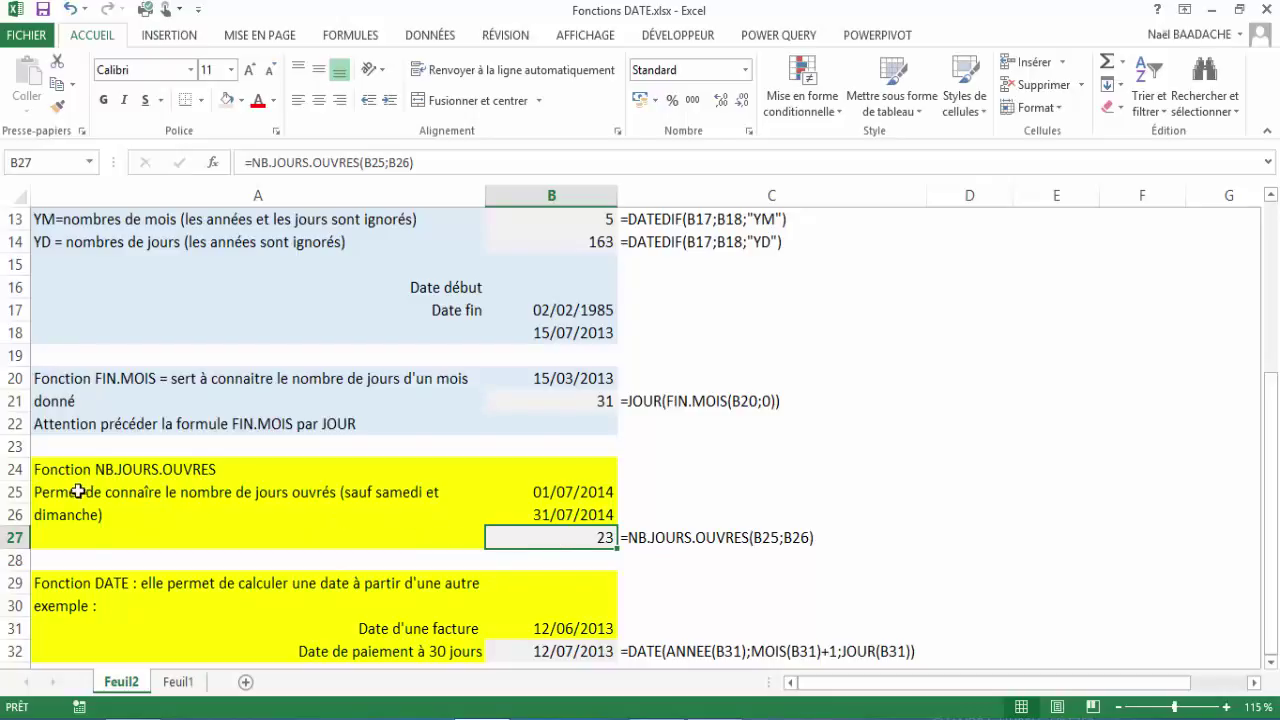
left_click(557, 492)
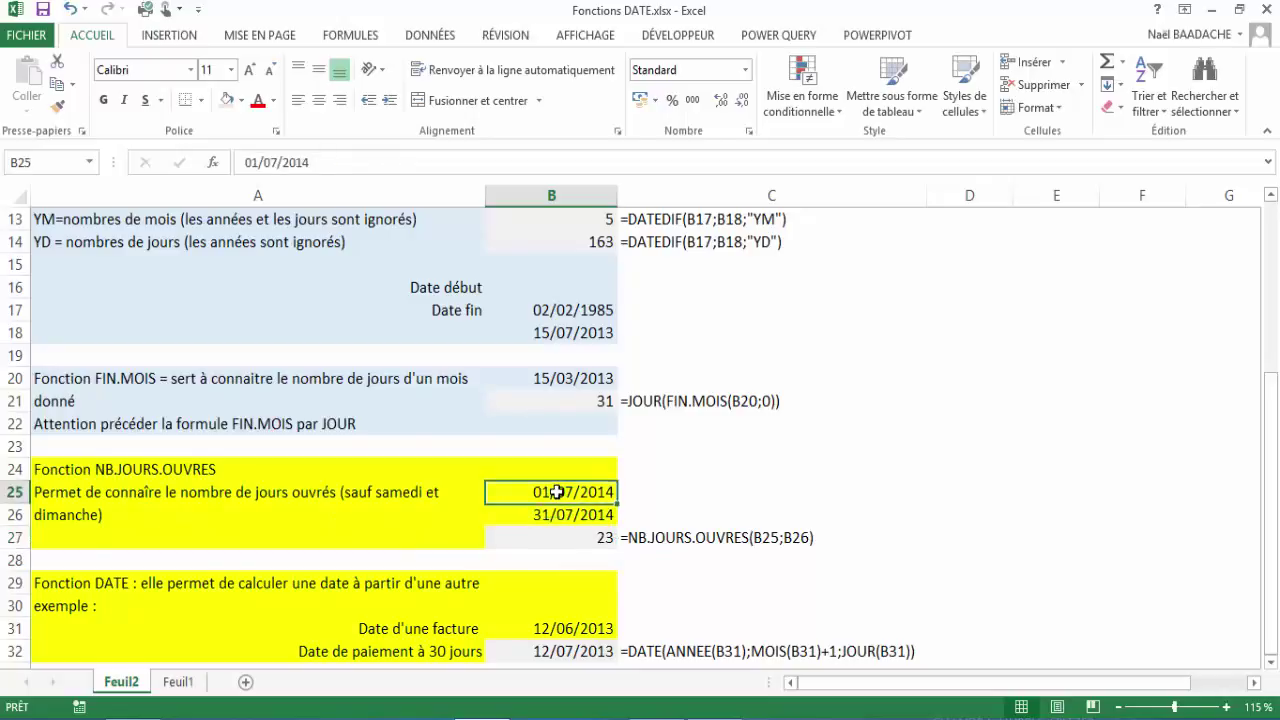
left_click(329, 160)
key("BackSpace")
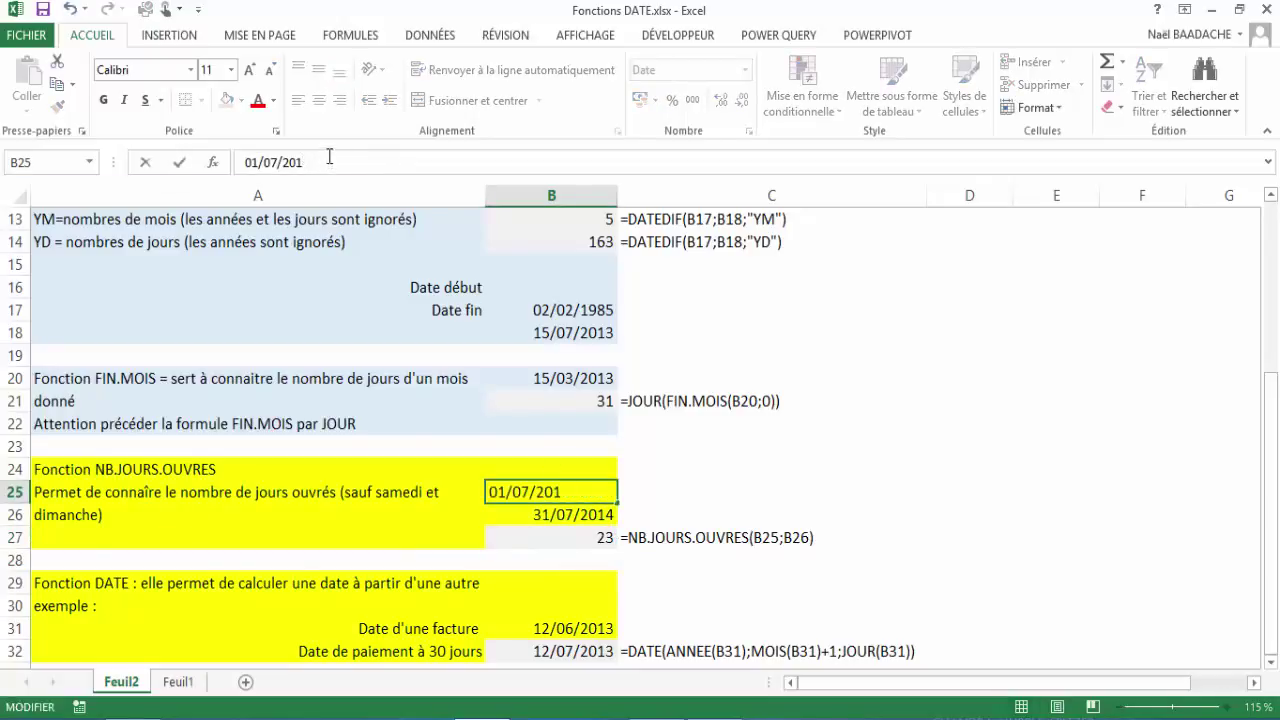
type("7")
key("Return")
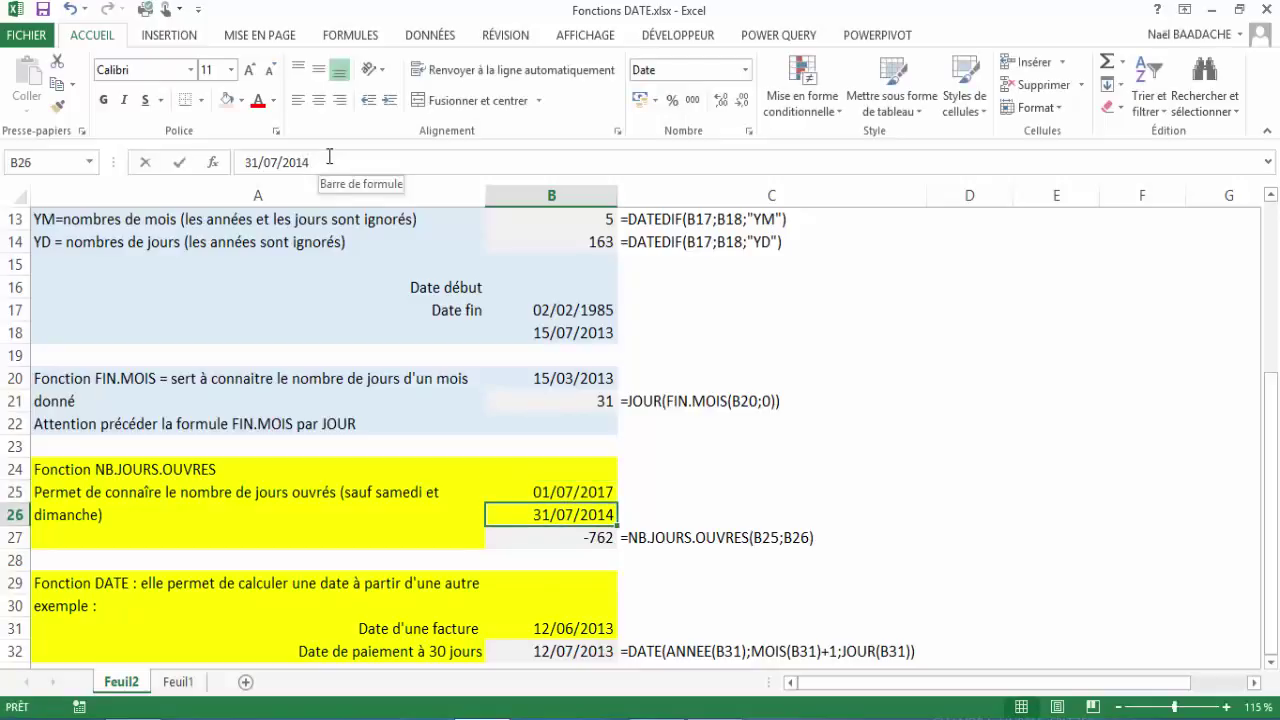
type("31/07/2017")
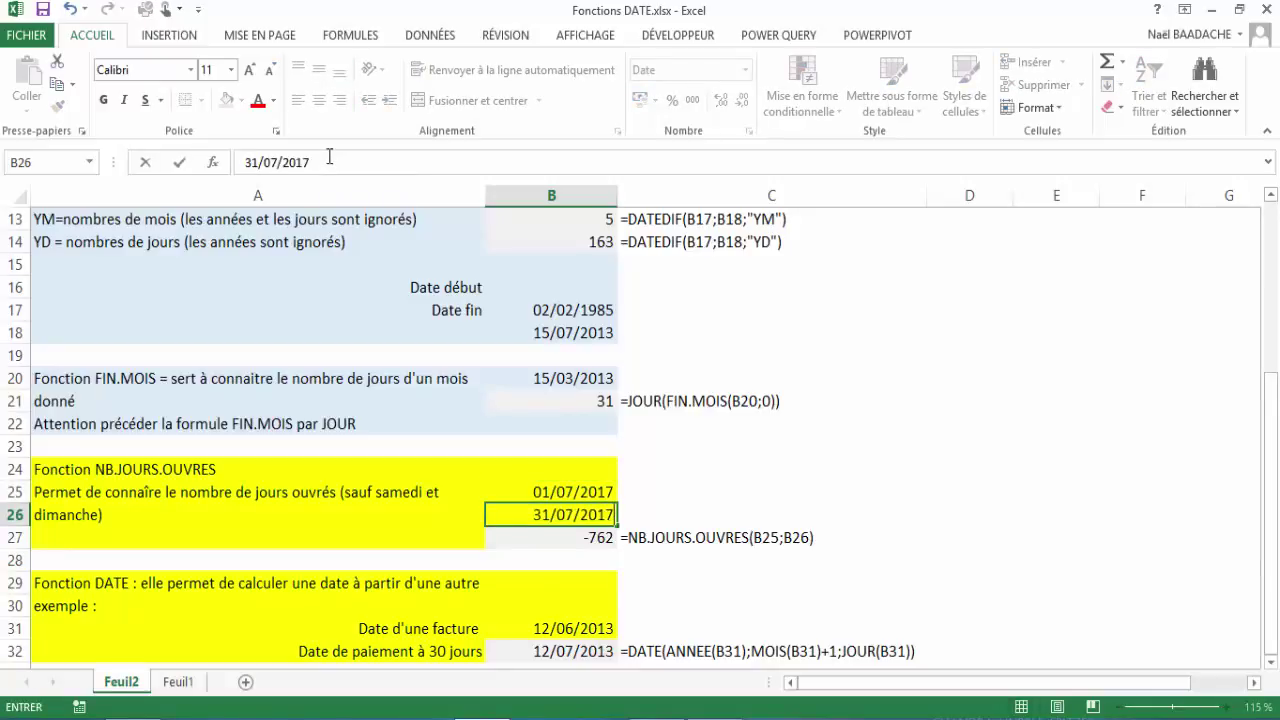
key("Return")
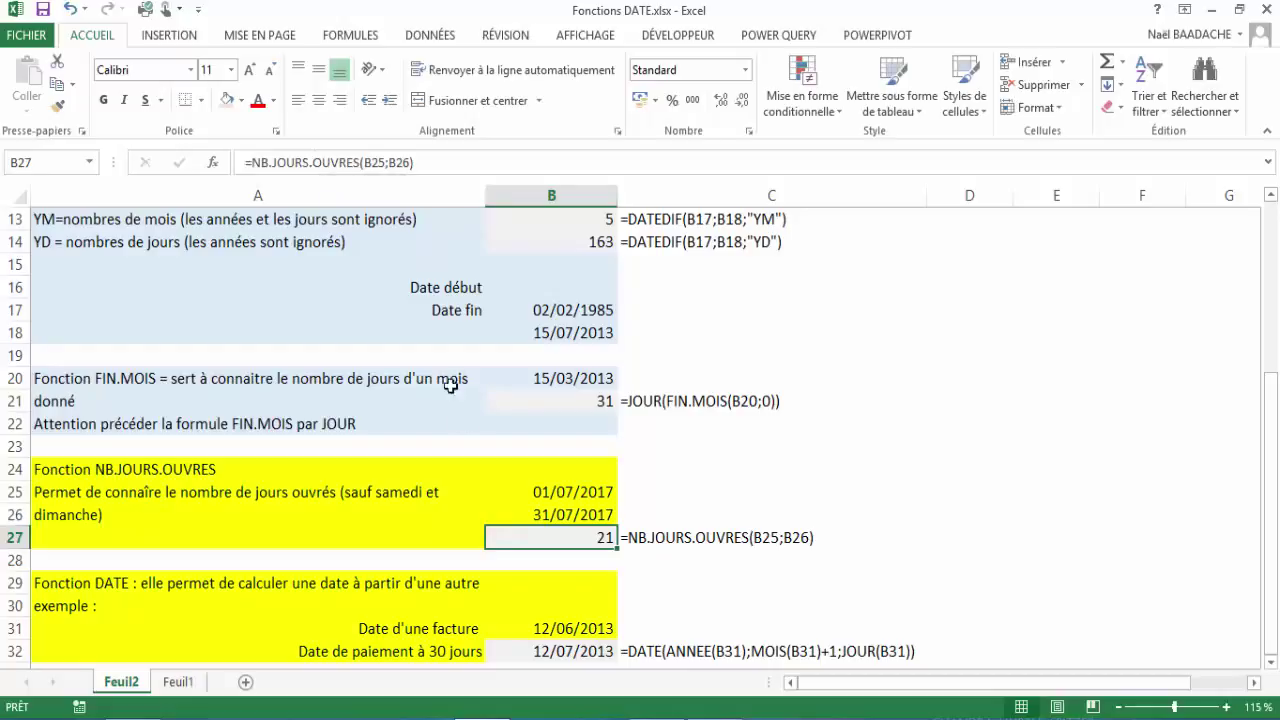
Step: Recalculate the NB.JOURS.OUVRES formula in B27 to get 21 working days and check the calendar
left_click(577, 540)
double_click(577, 540)
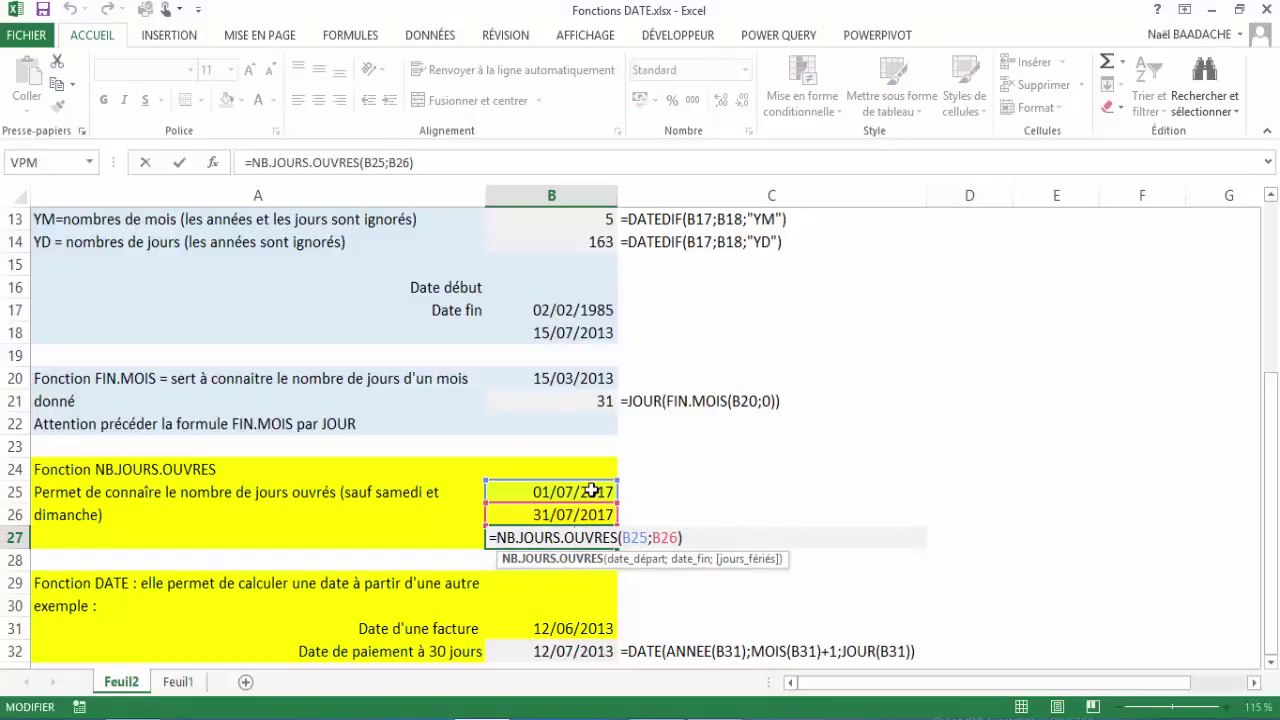
key("Return")
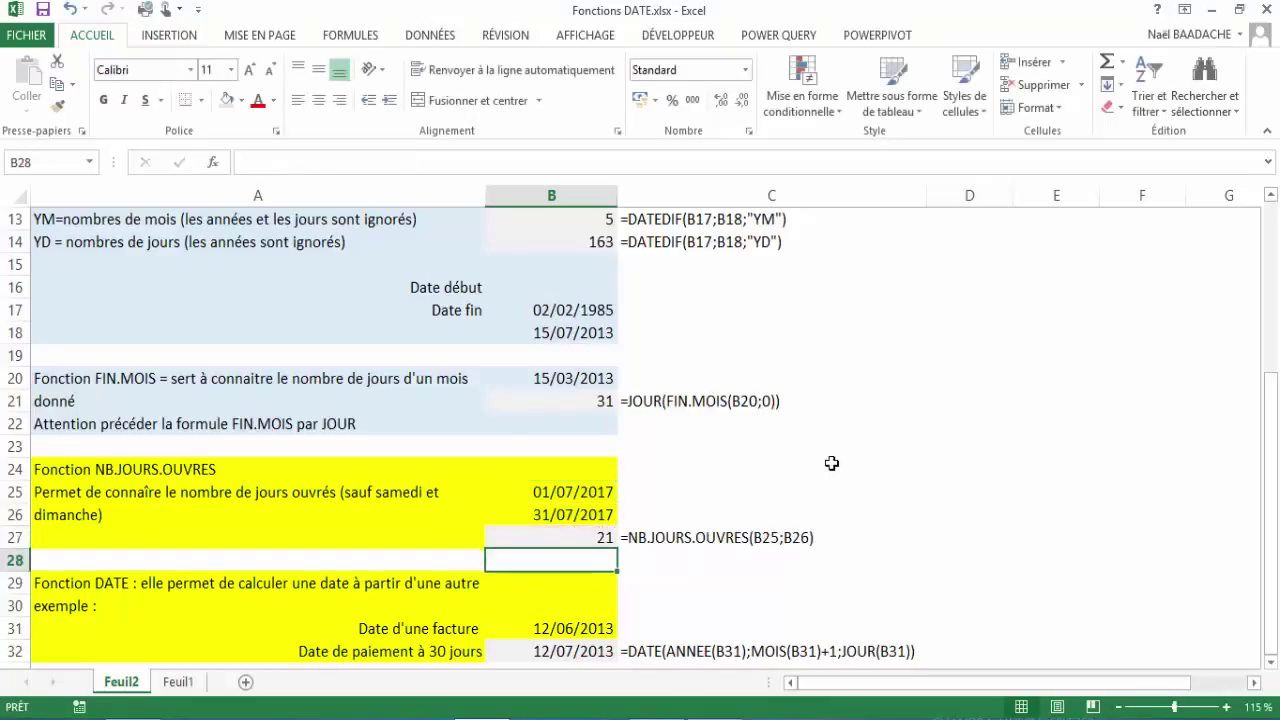
key("Up")
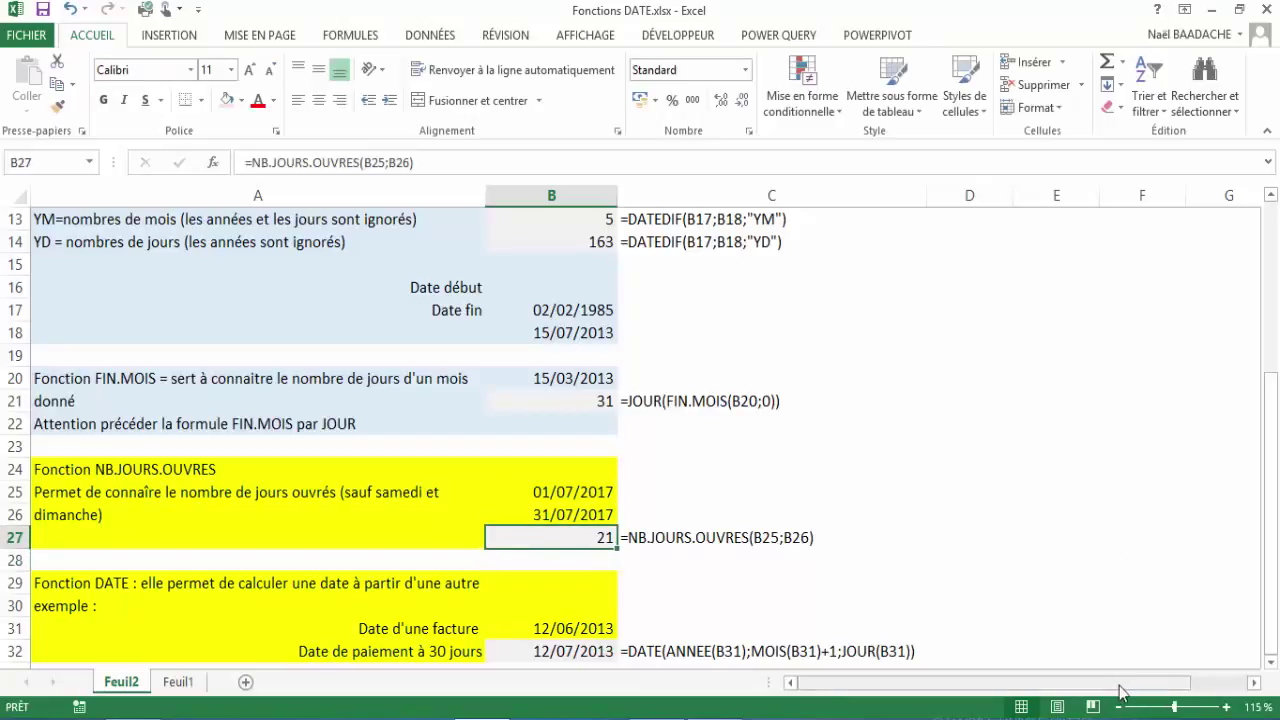
left_click(1240, 714)
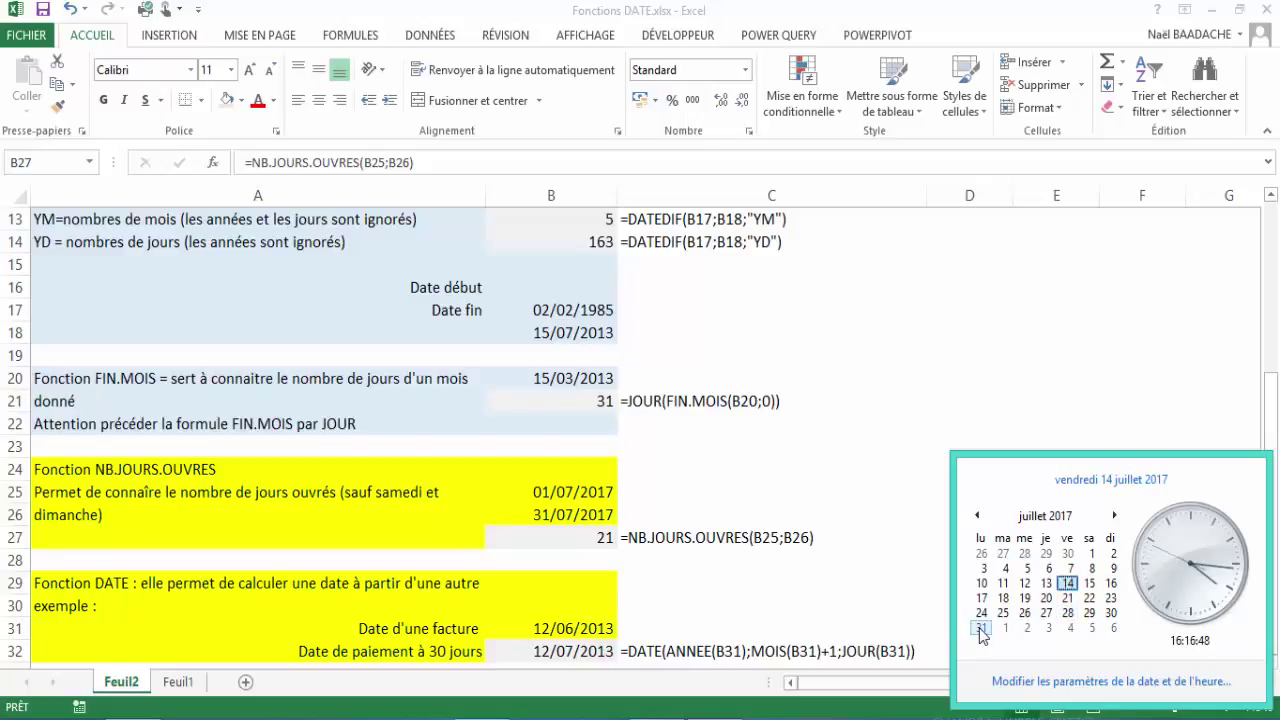
left_click(577, 553)
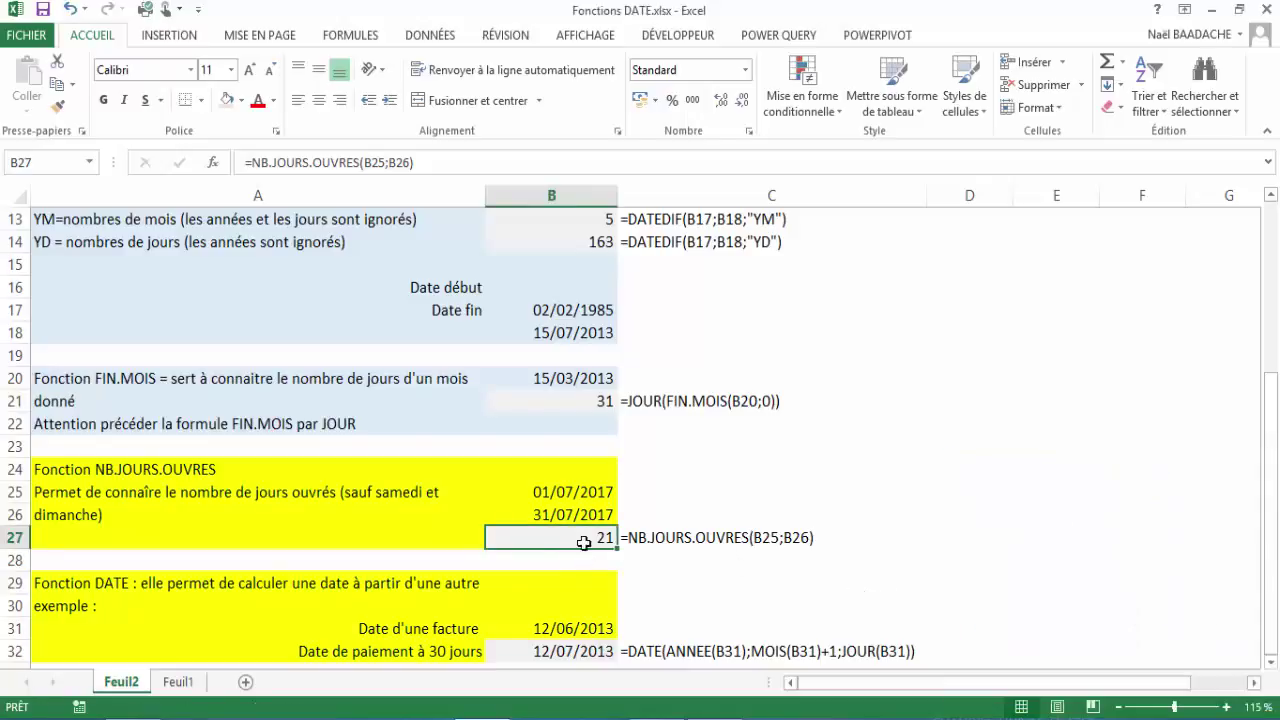
left_click(956, 485)
scroll(683, 568, "down", 1)
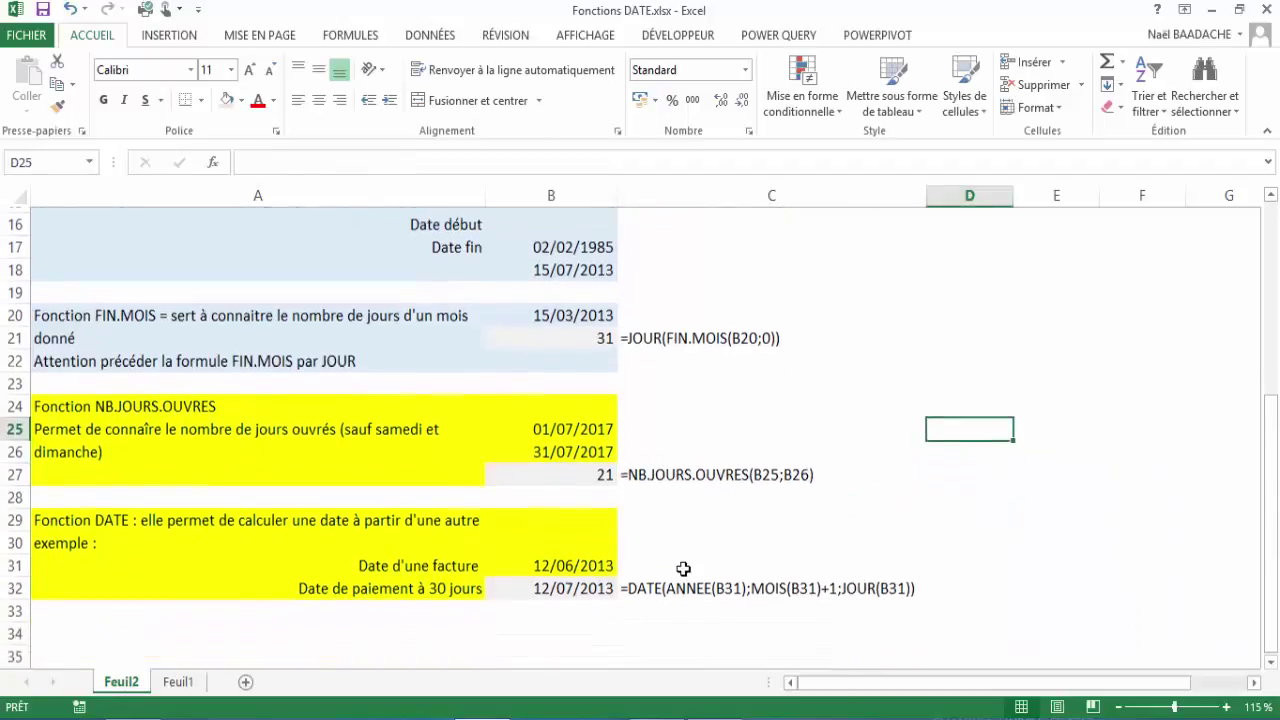
scroll(650, 540, "down", 1)
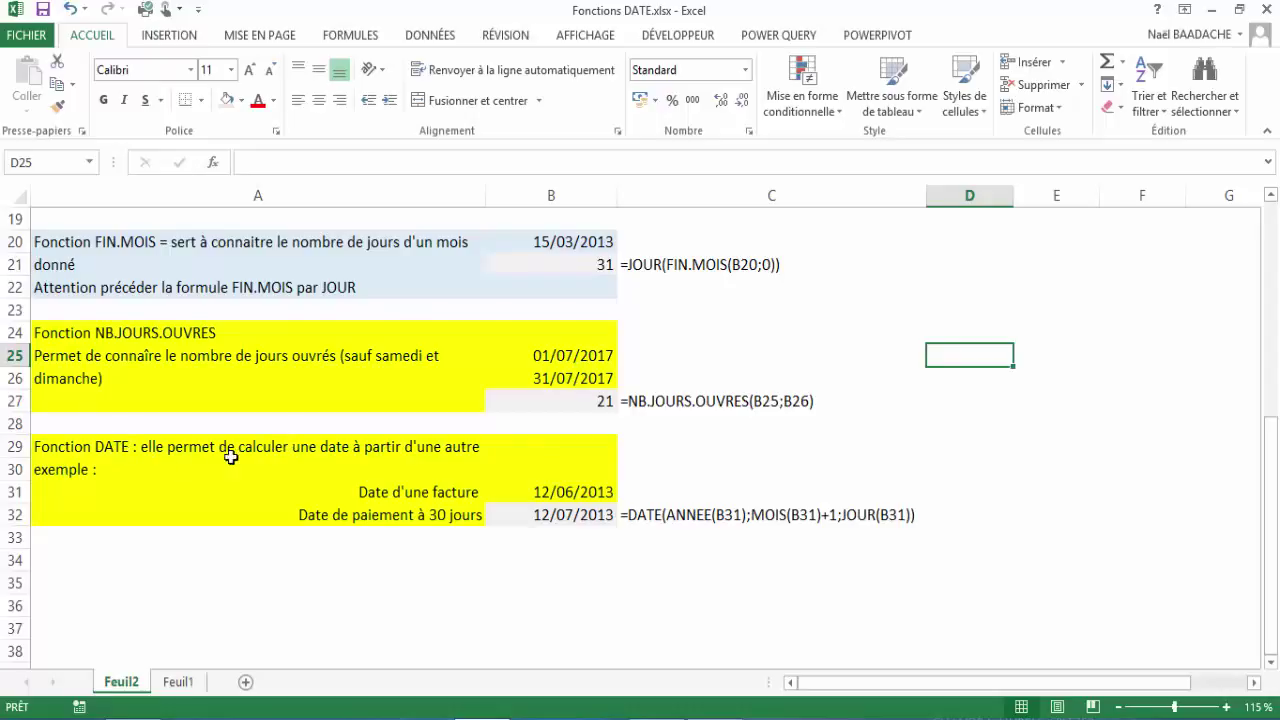
left_click(108, 447)
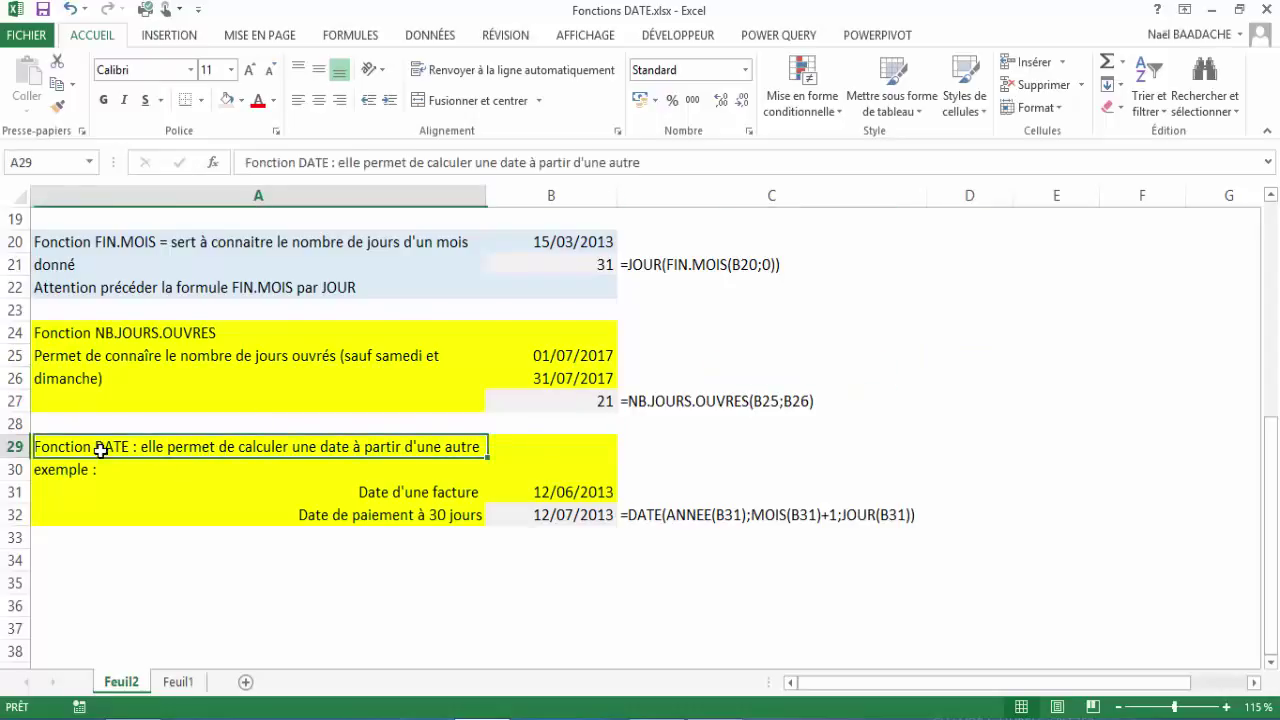
left_click(565, 510)
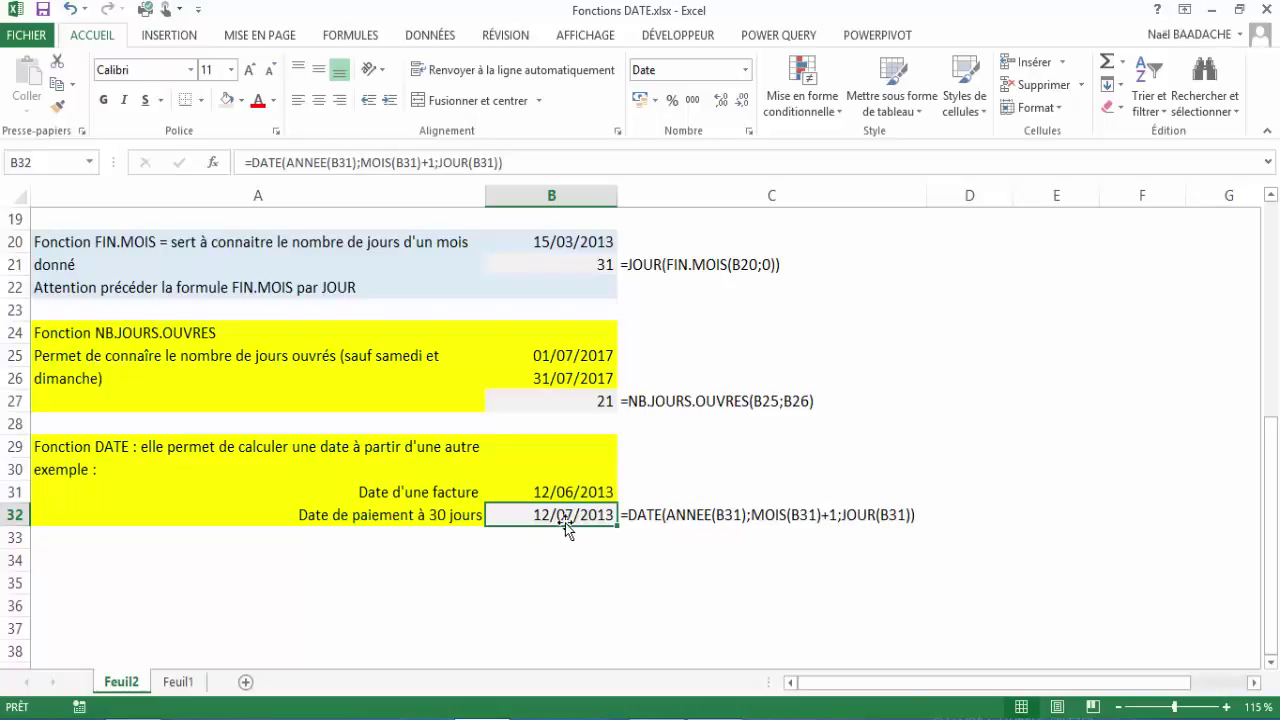
left_click(383, 498)
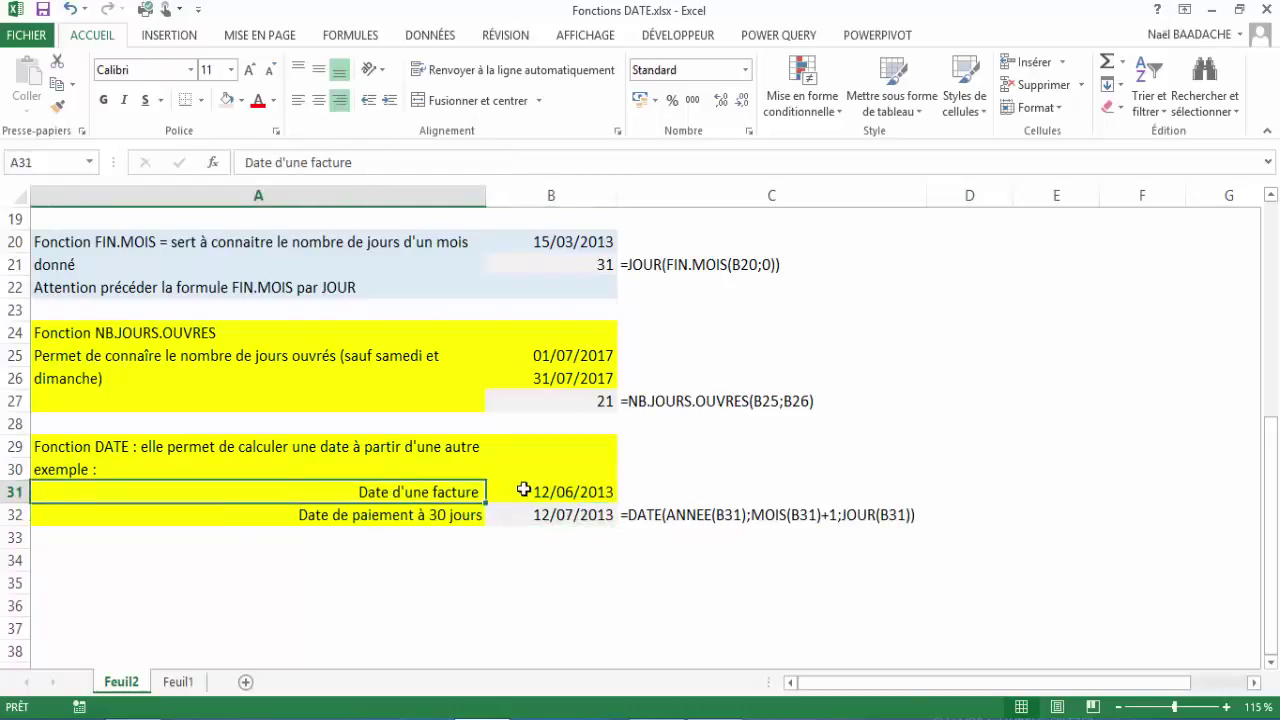
left_click(560, 490)
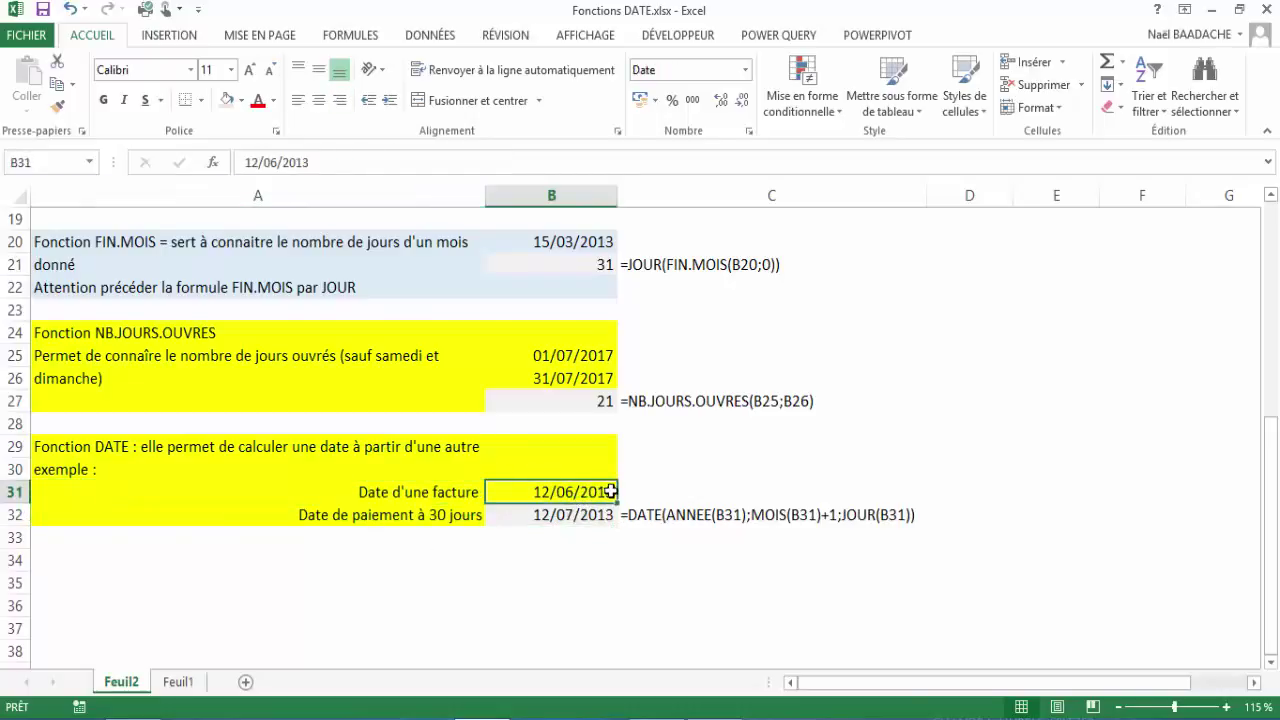
left_click(357, 518)
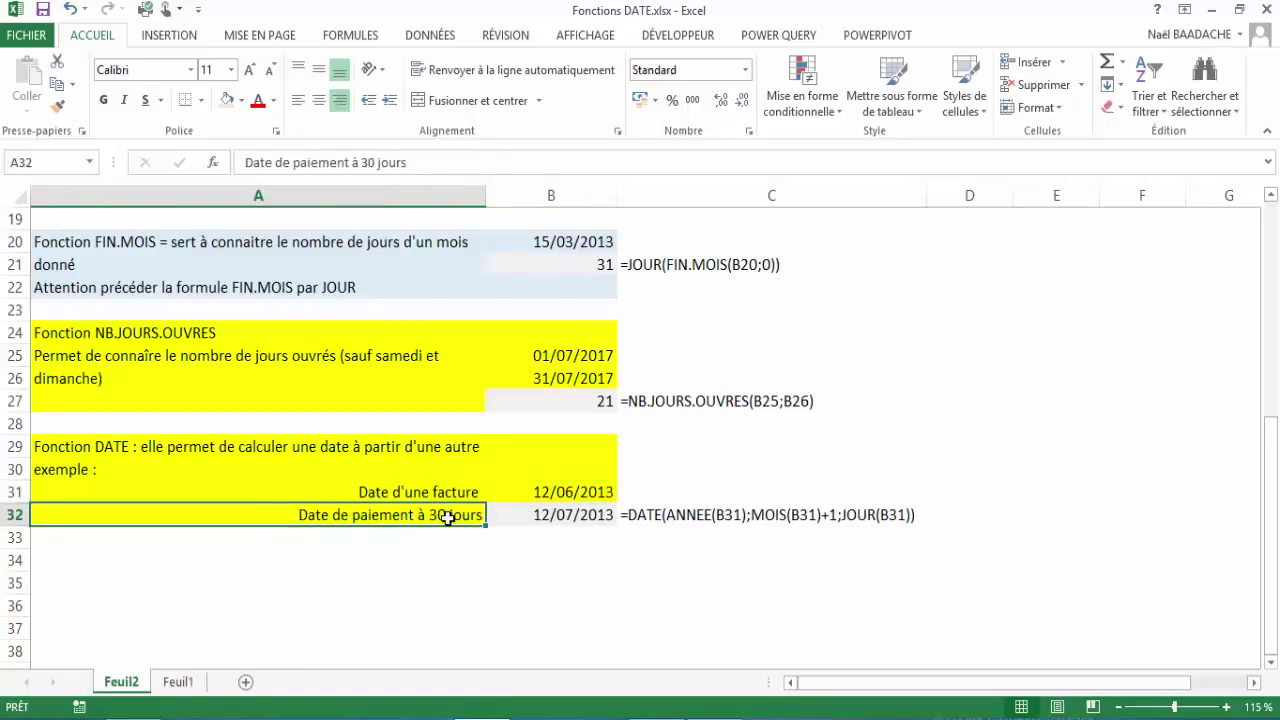
left_click(575, 517)
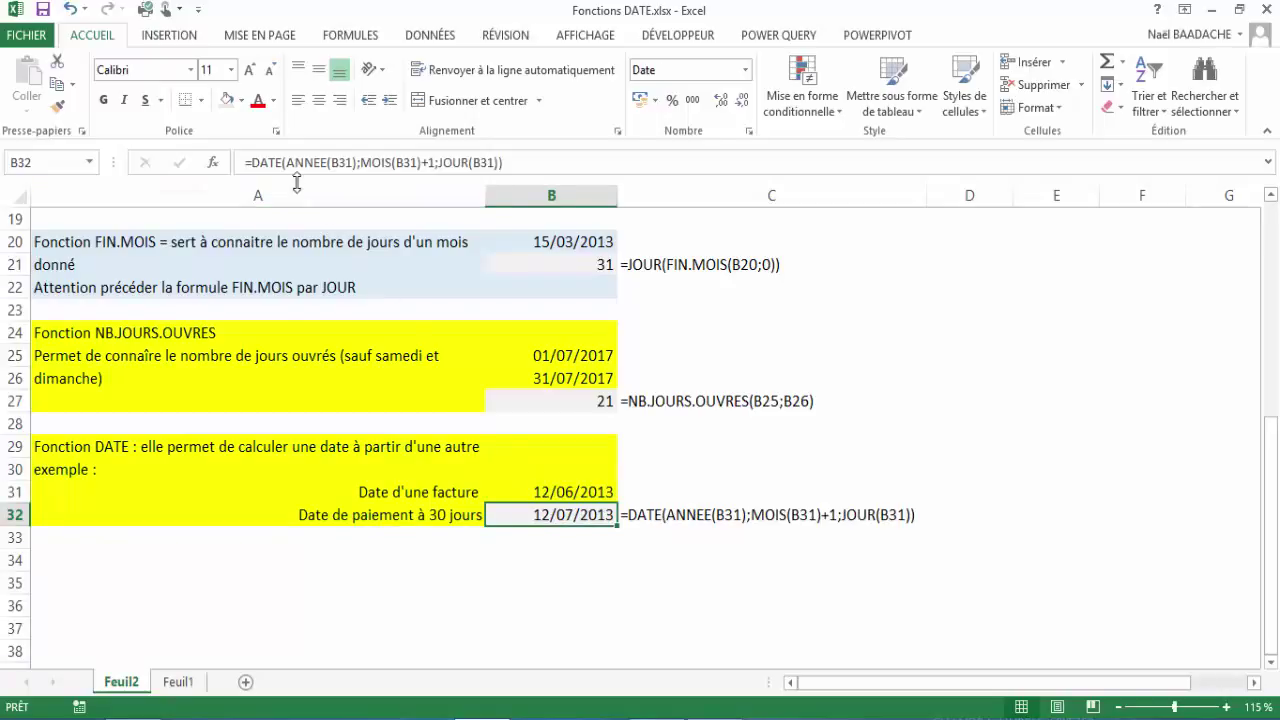
double_click(523, 517)
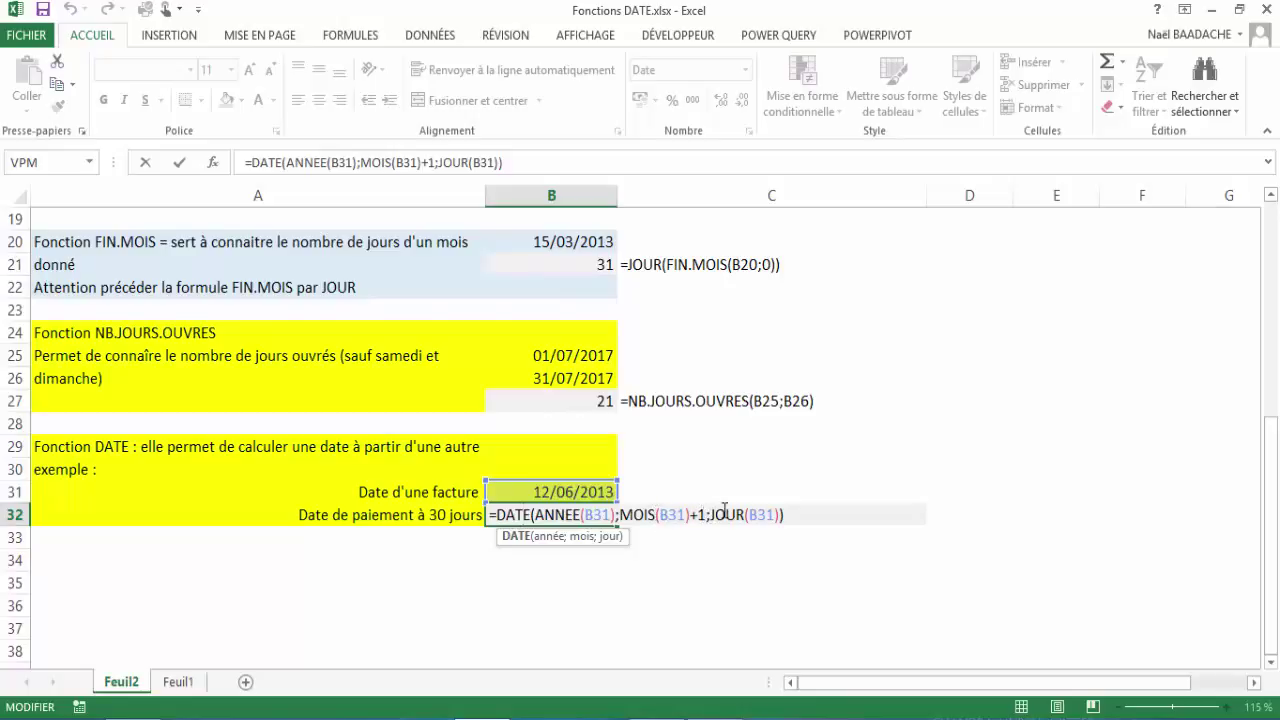
left_click(697, 577)
key("Up")
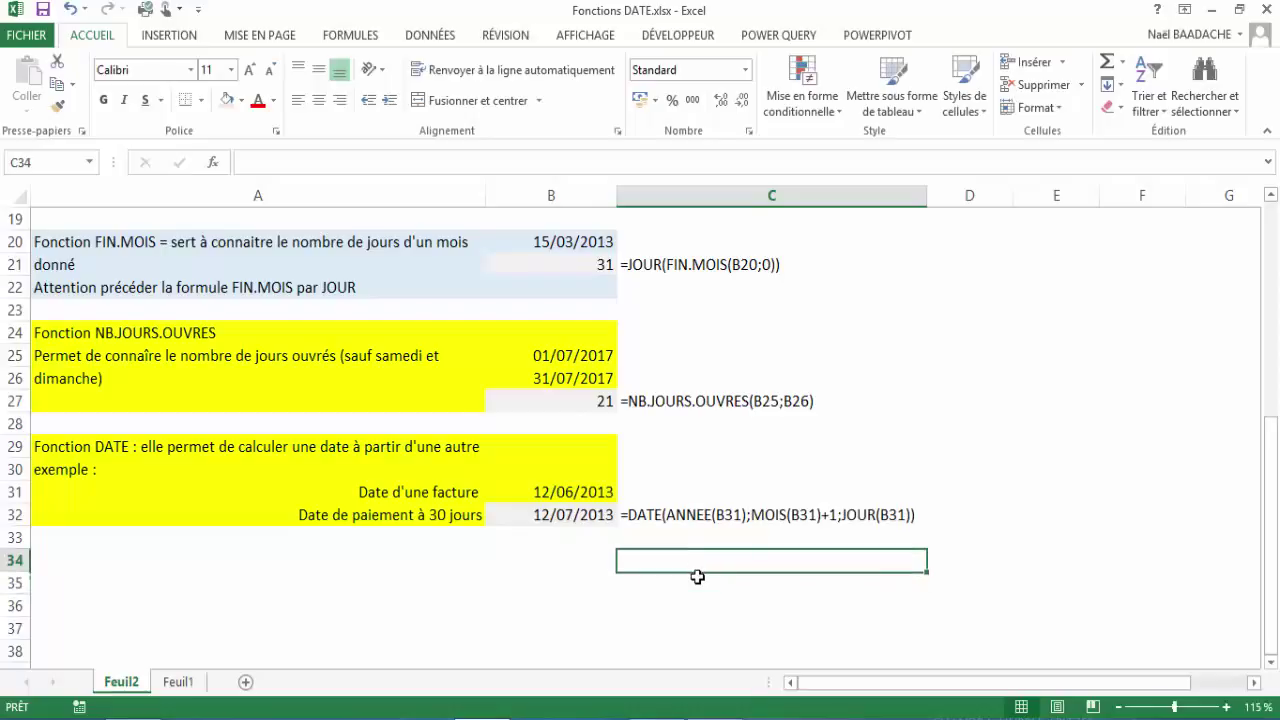
key("Up")
key("Up")
key("Left")
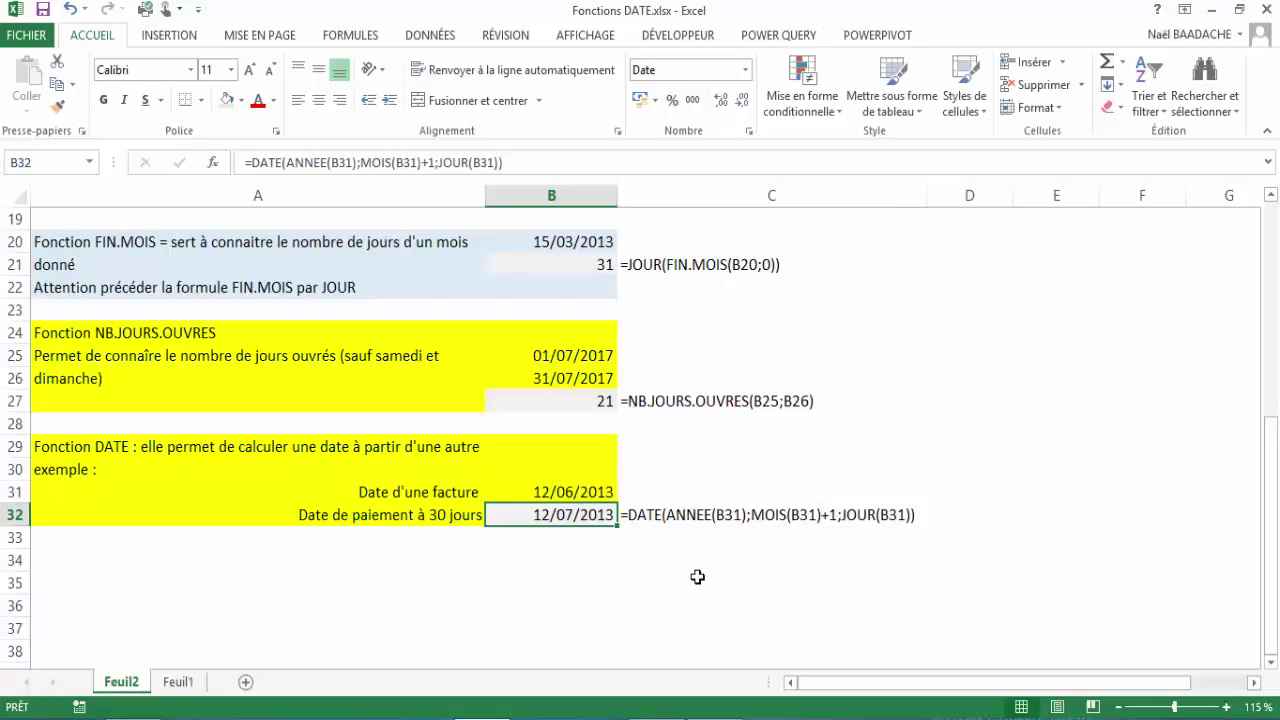
left_click(196, 680)
left_click(126, 484)
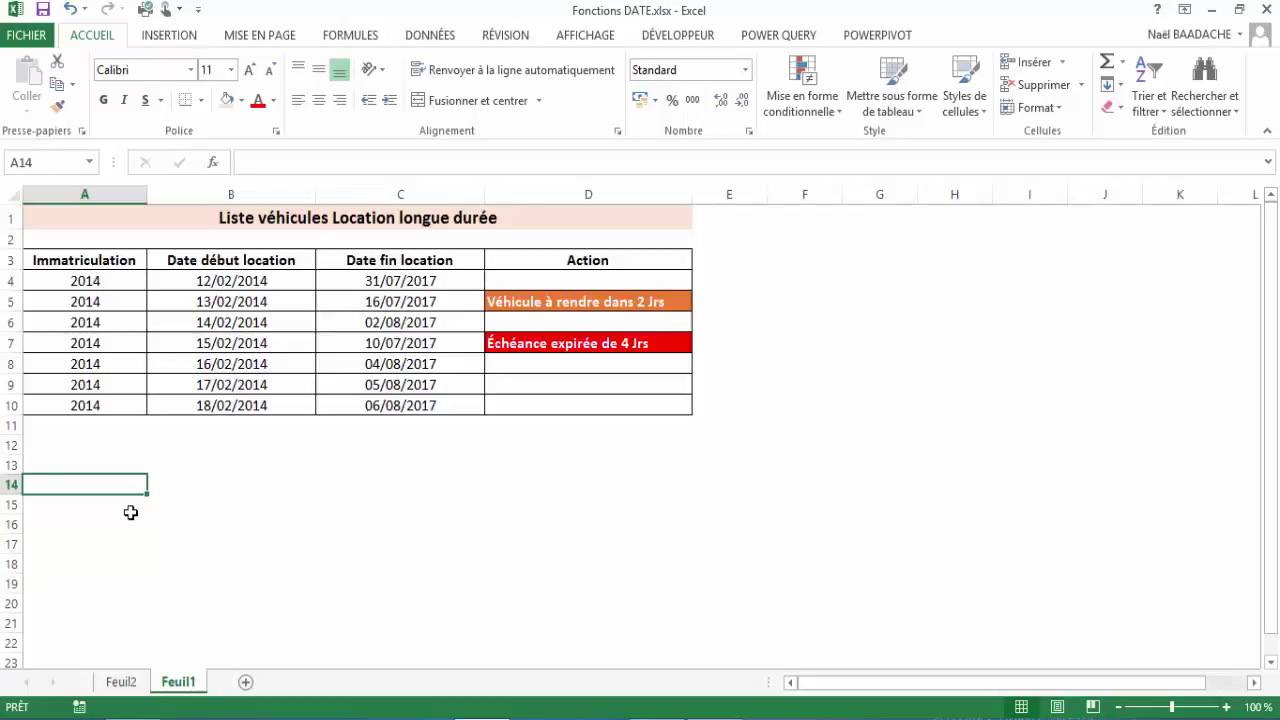
left_click(571, 283)
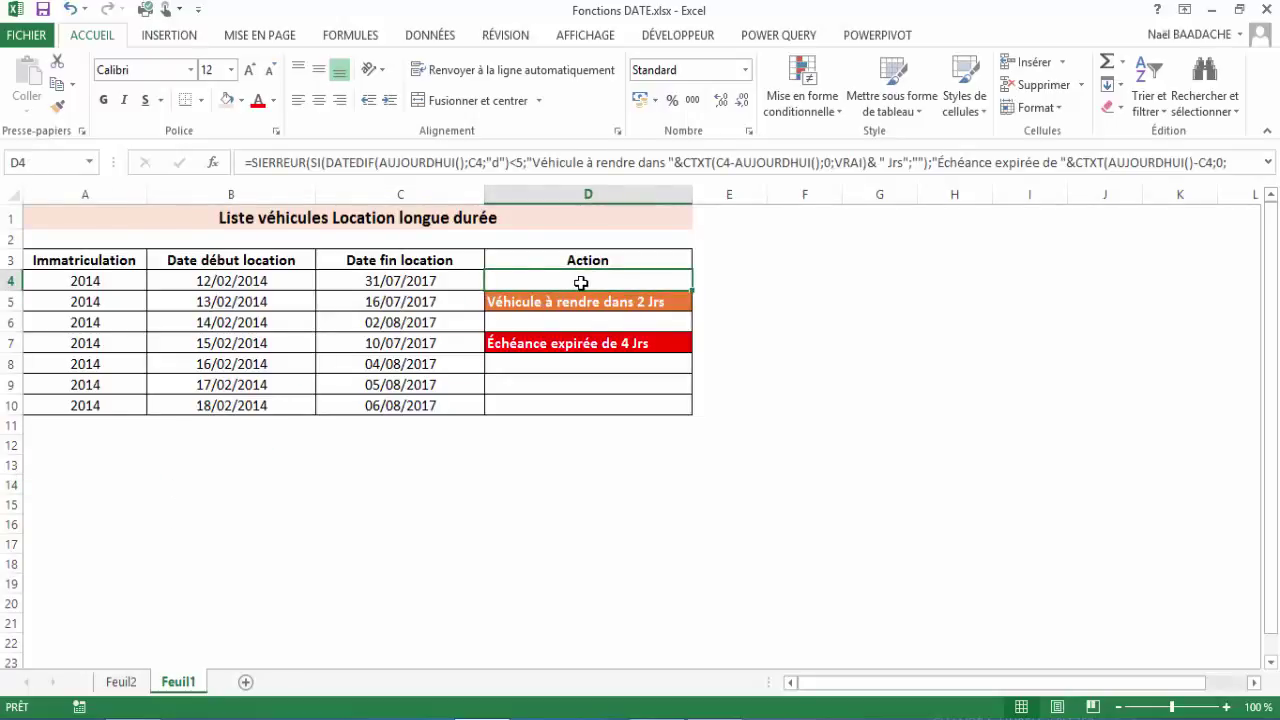
left_click(400, 282)
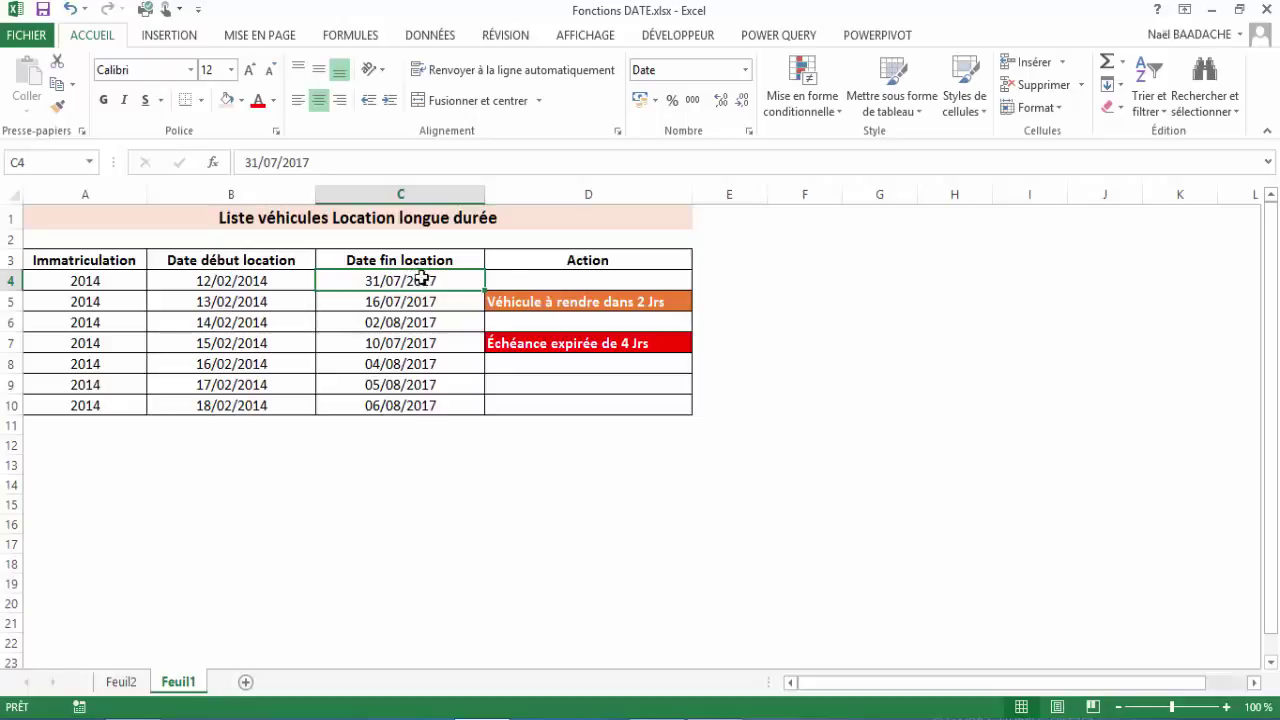
left_click(554, 281)
left_click(432, 462)
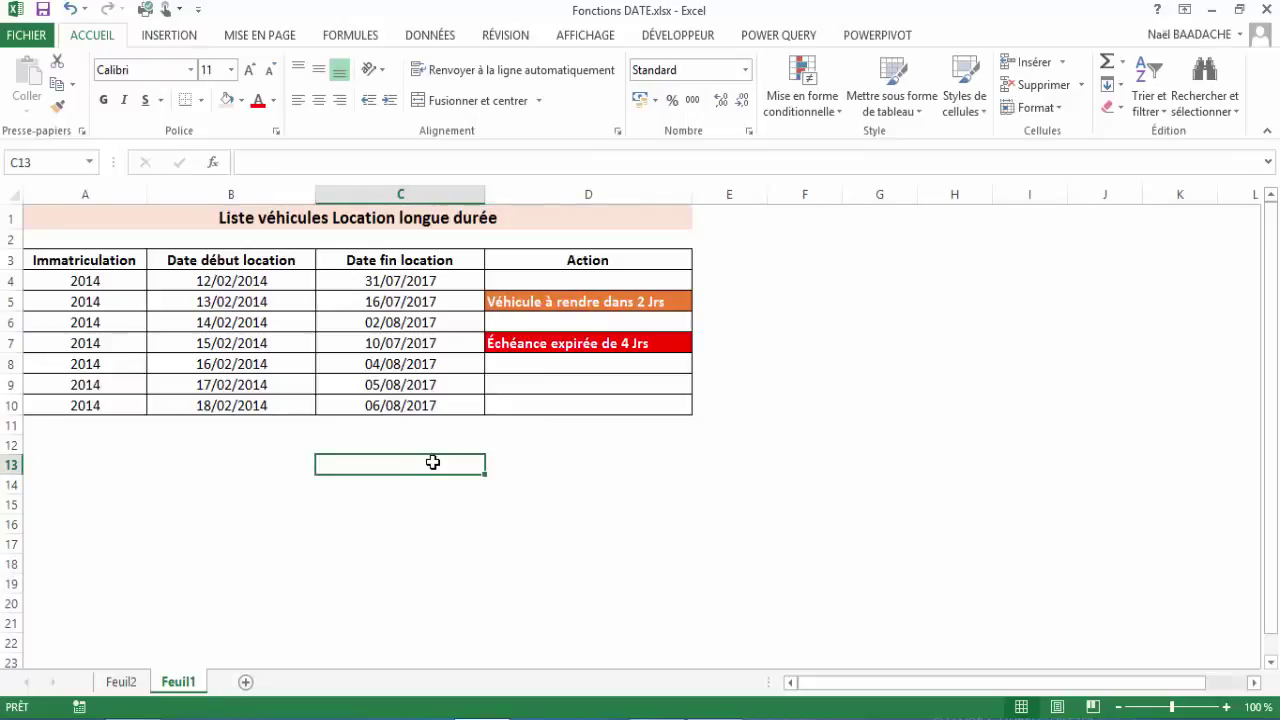
key("Up")
key("Up")
key("Up")
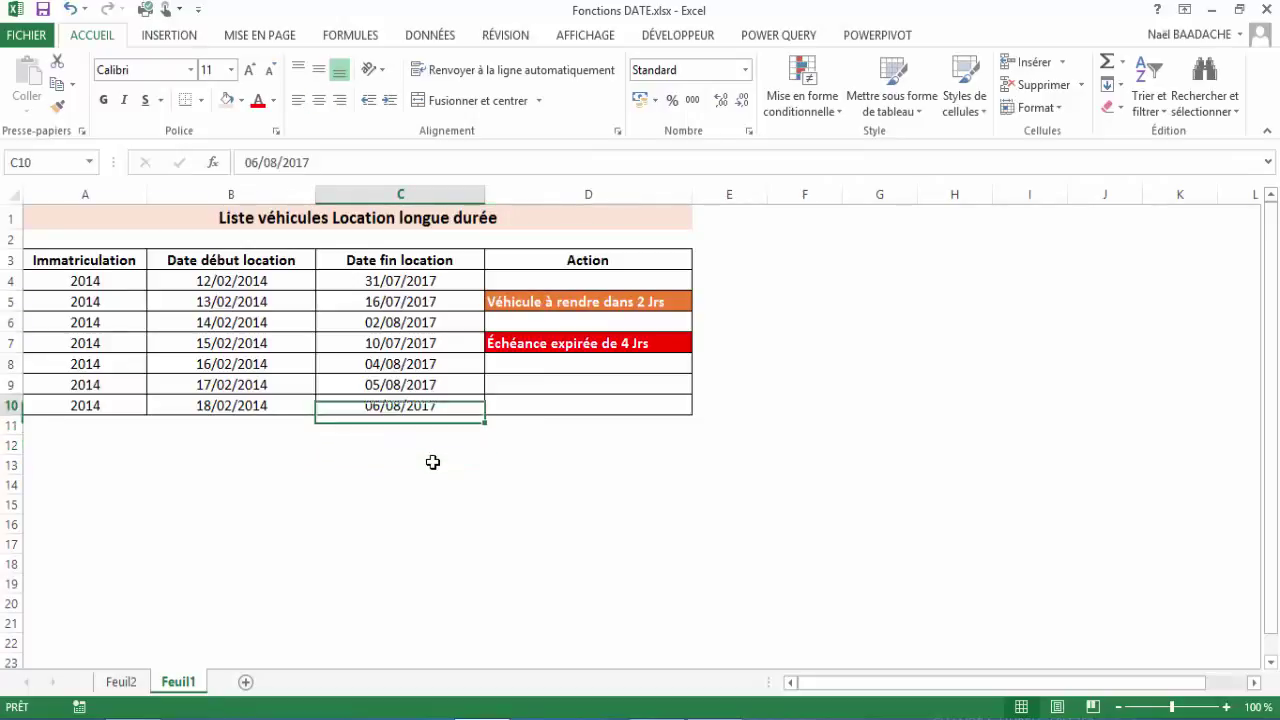
key("Up")
key("Up")
key("Up")
key("Up")
key("Up")
key("Up")
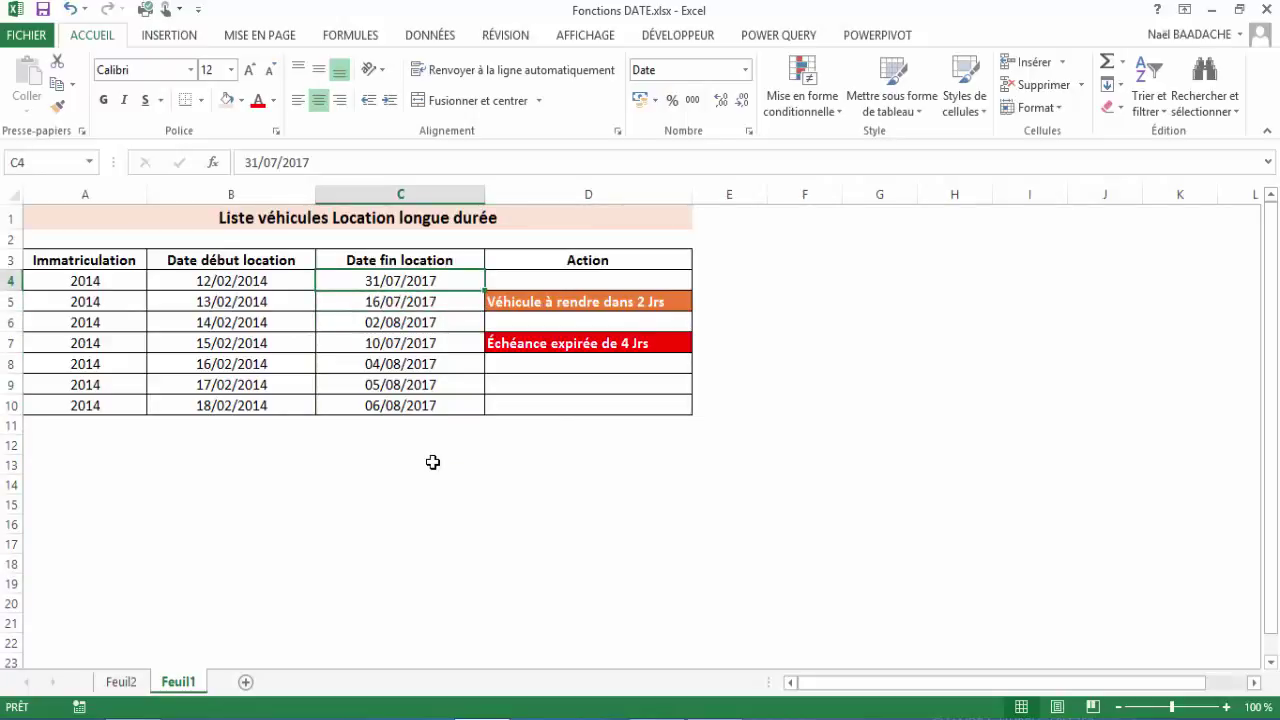
key("Right")
key("Left")
type("18/07/201")
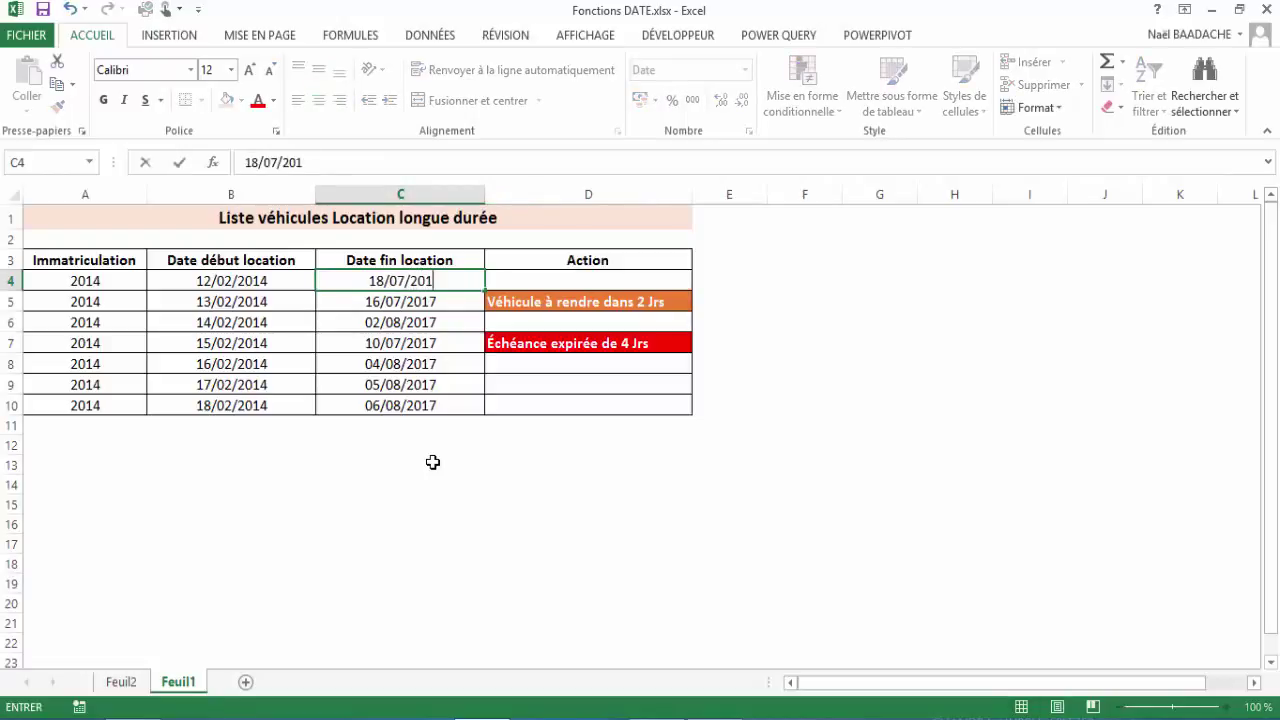
type("7")
key("Return")
key("Up")
key("Right")
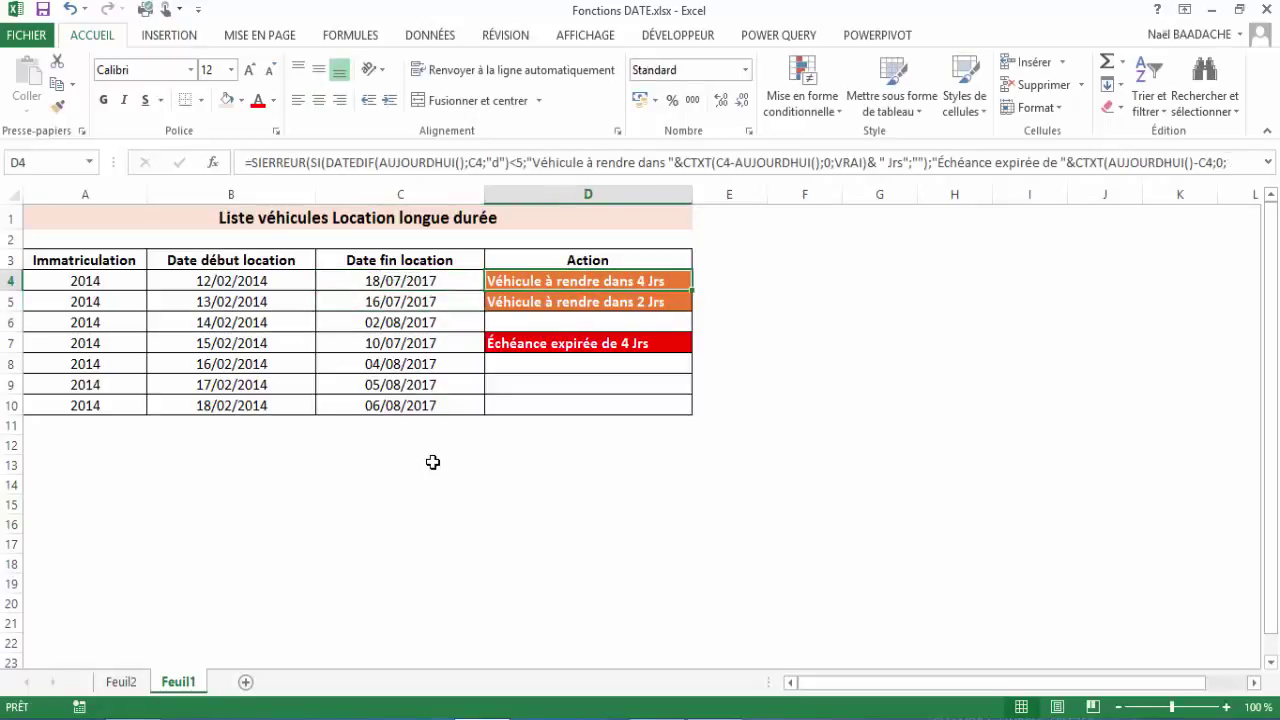
key("Left")
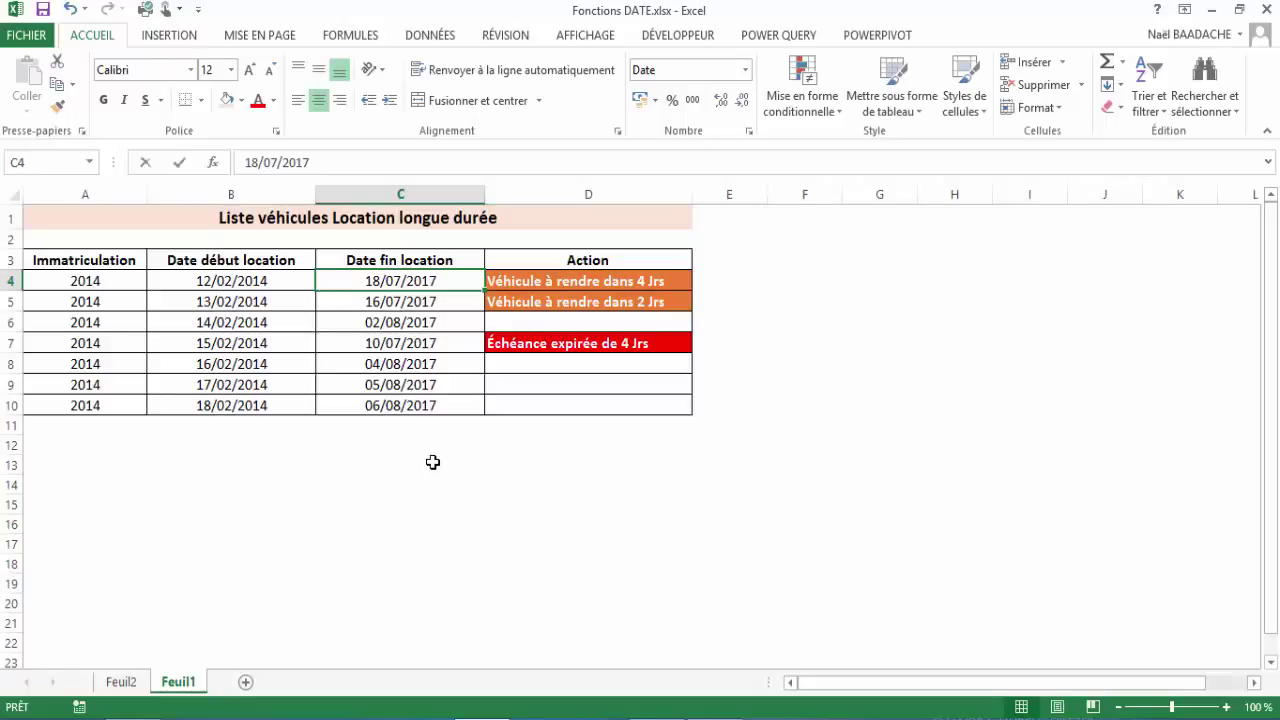
type("12/07/2017")
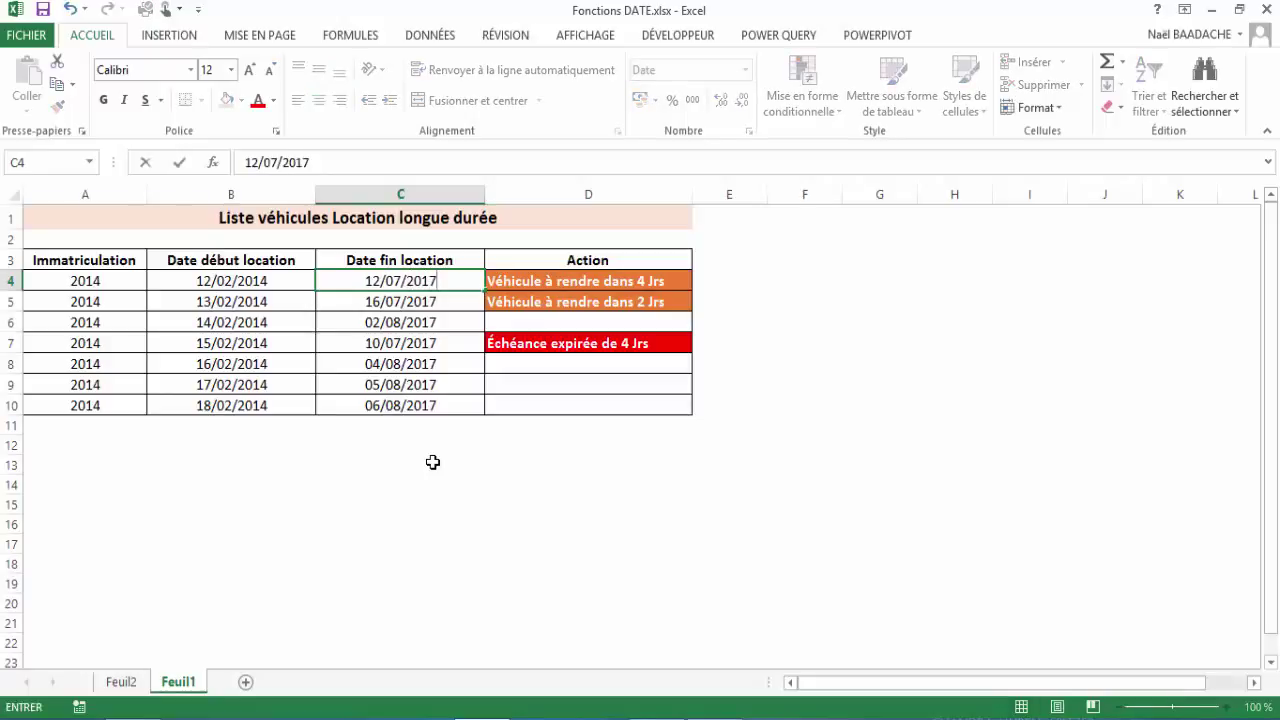
key("ctrl+Return")
key("Right")
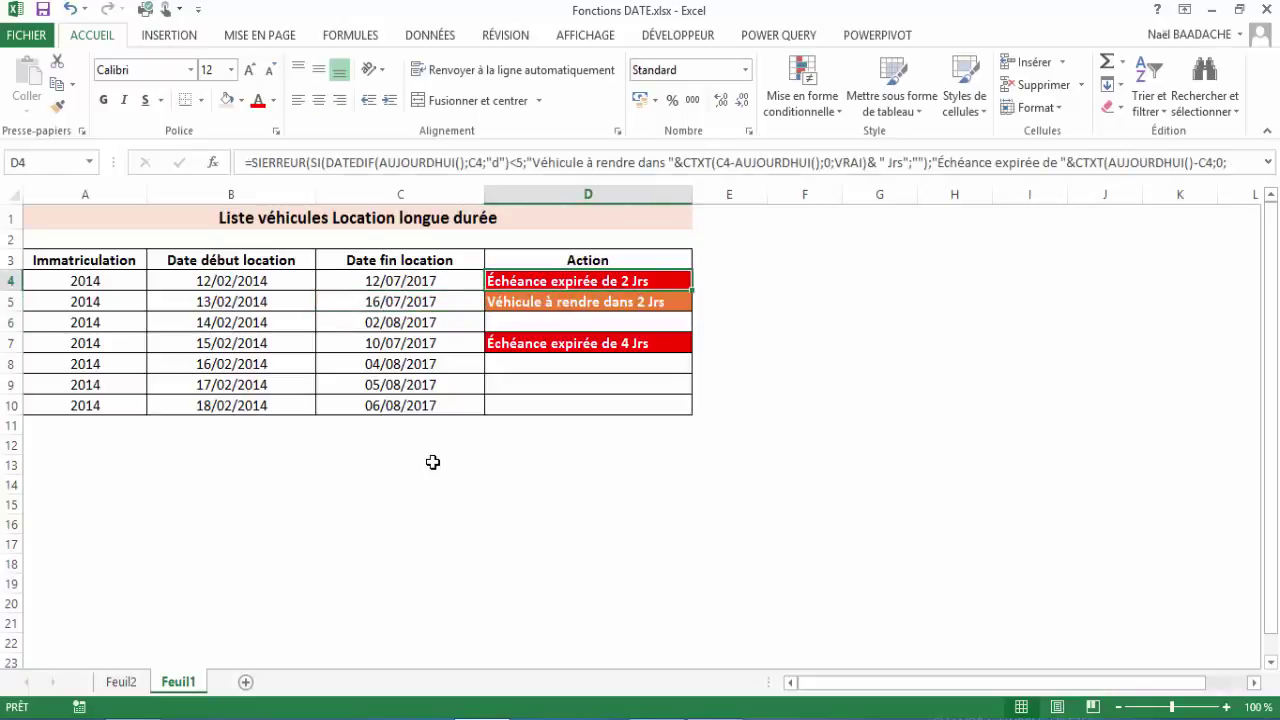
left_click(408, 284)
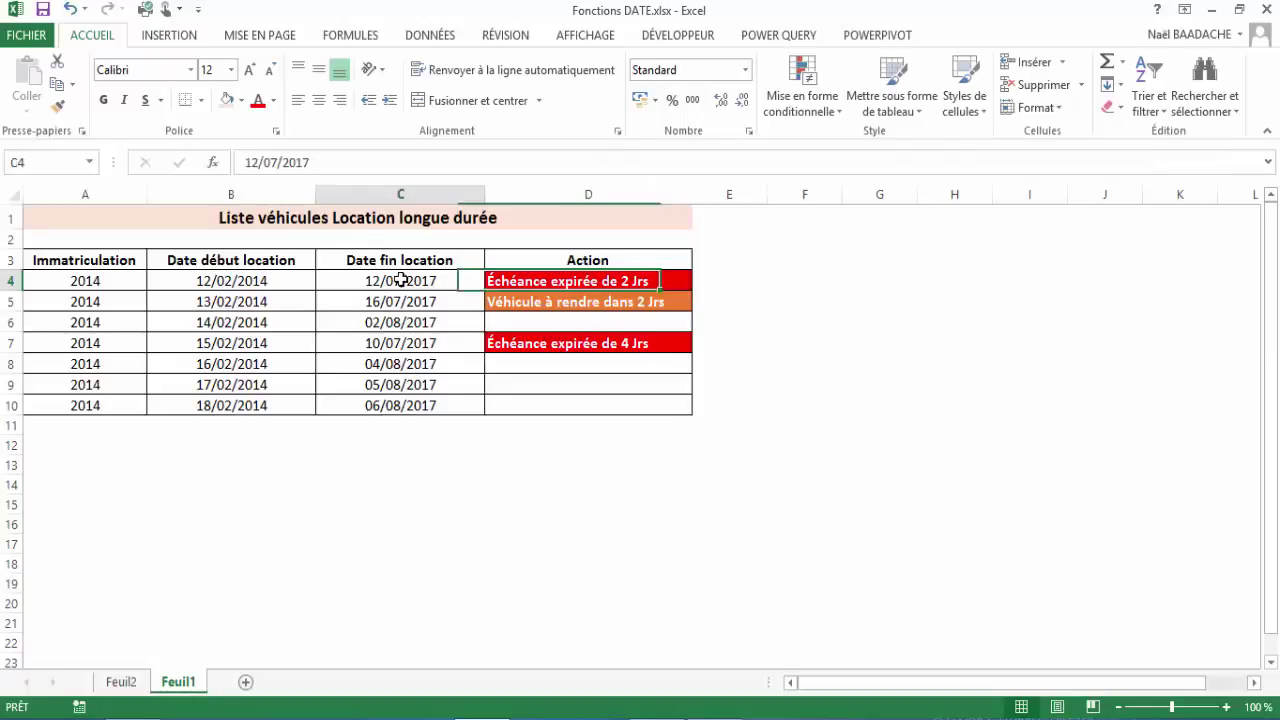
type("31/07")
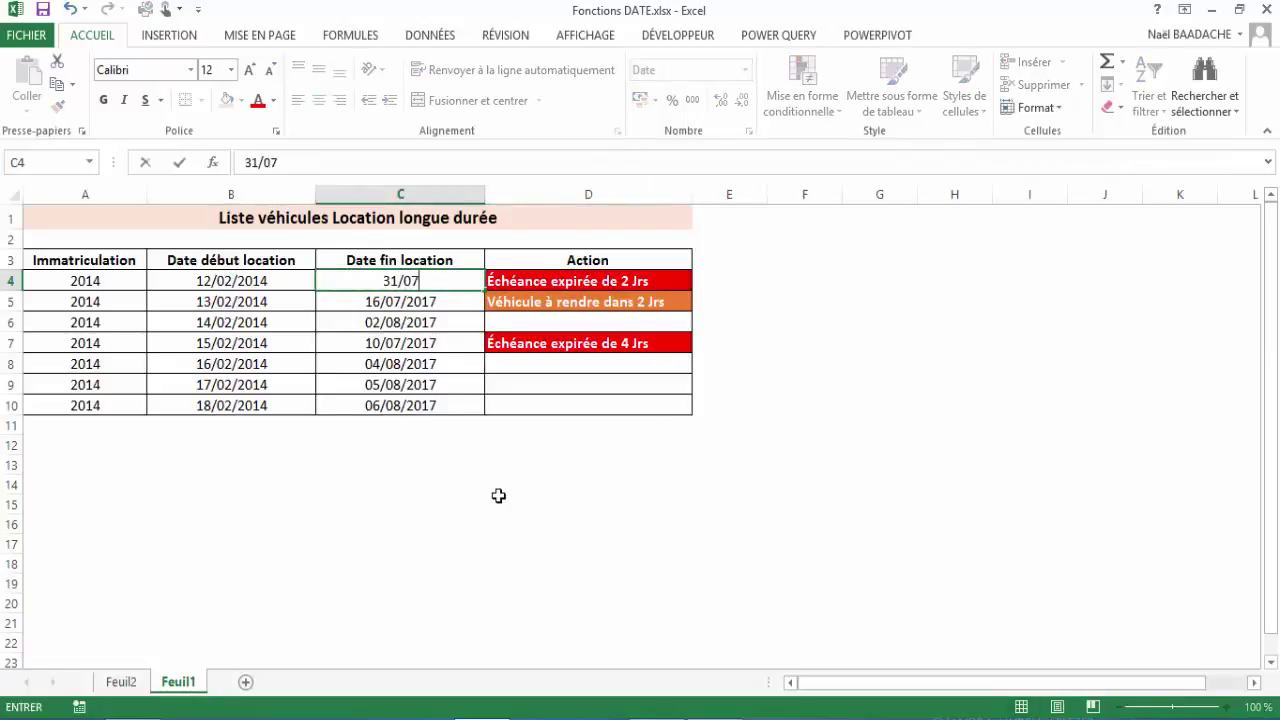
type("/2017")
key("Return")
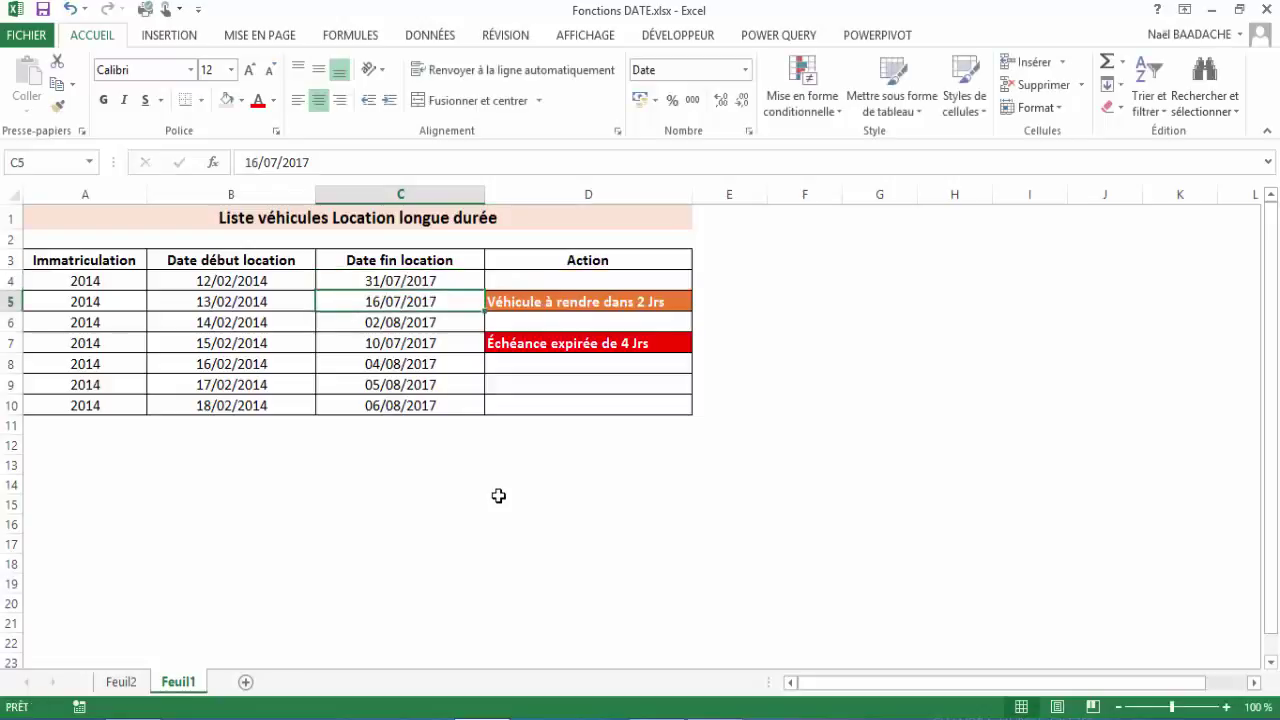
key("Up")
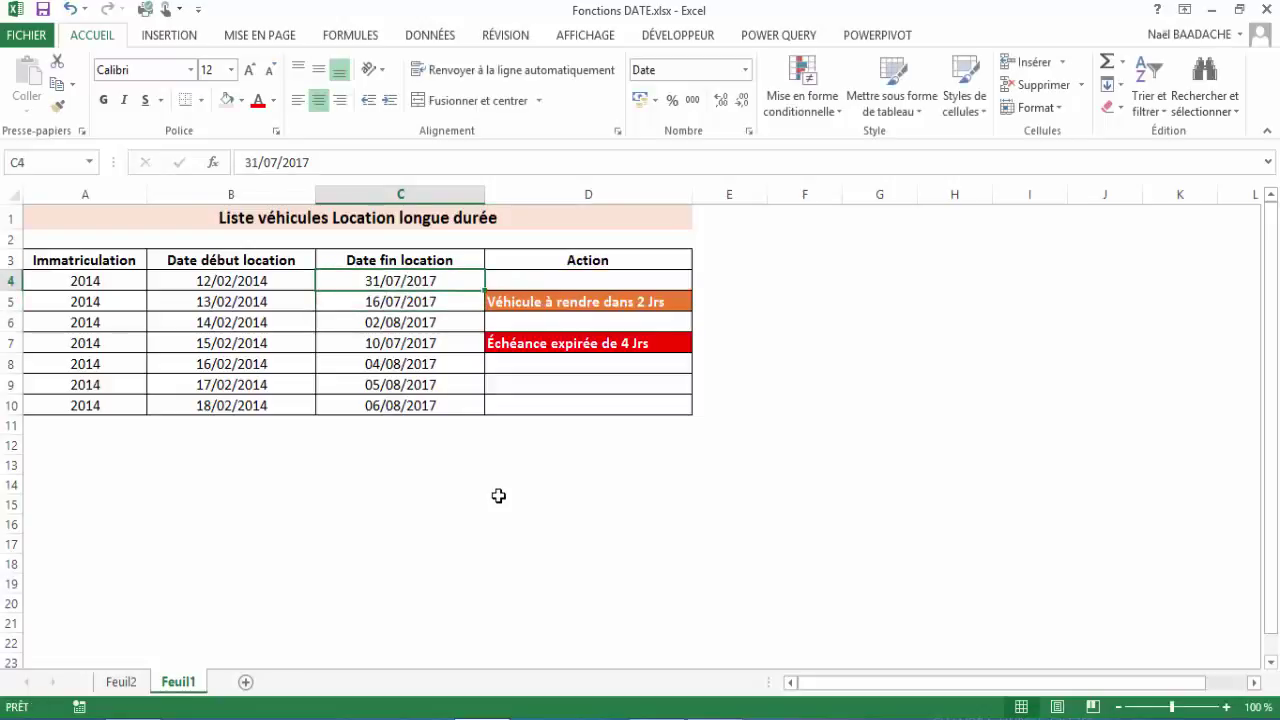
key("Right")
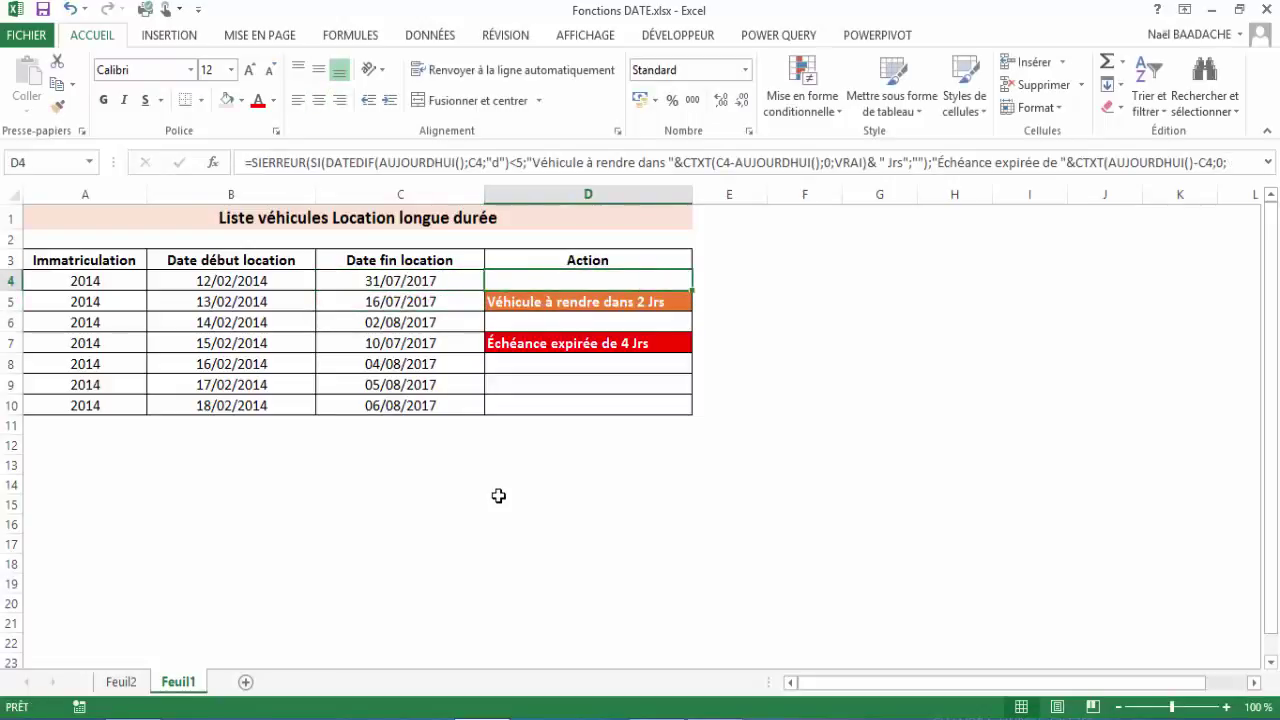
key("Down")
key("Down")
key("Down")
key("Down")
key("Down")
key("Down")
key("Down")
key("Down")
key("Left")
key("Left")
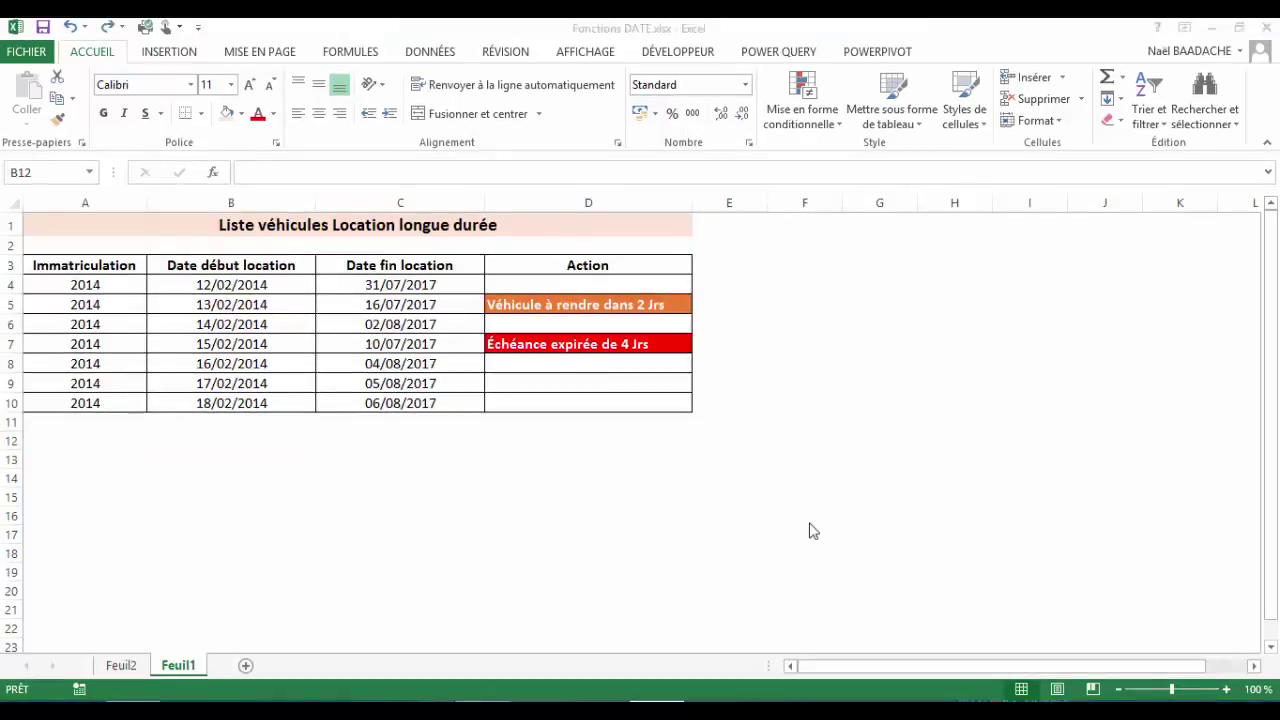
Step: Review D4's full Action formula, then delete the formulas in D4:D10
left_click(545, 284)
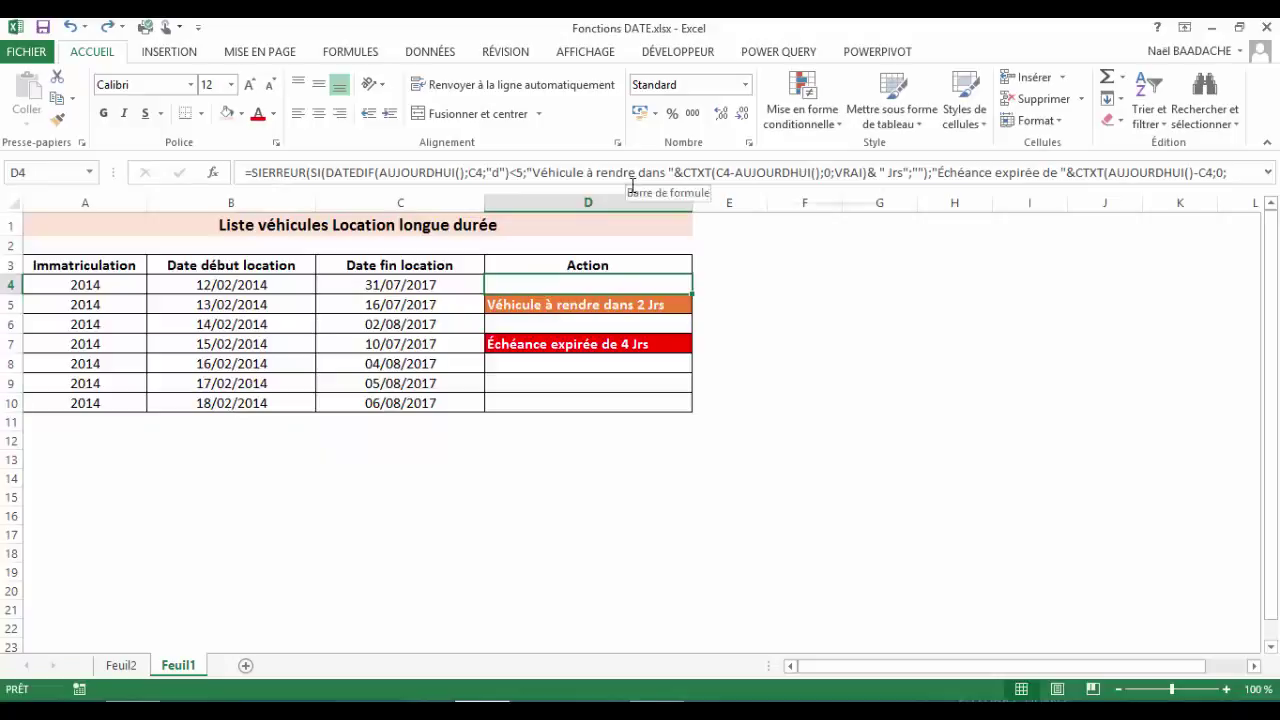
left_click_drag(631, 188, 632, 206)
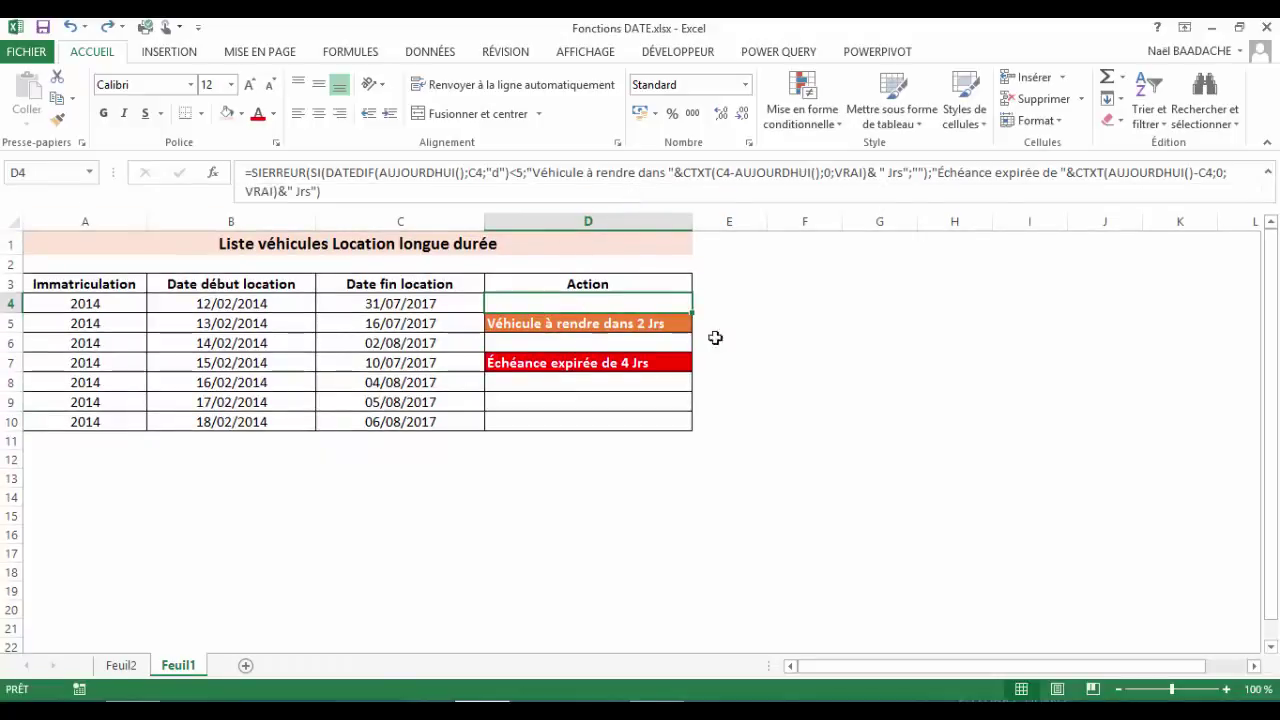
left_click(826, 362)
left_click_drag(608, 303, 605, 421)
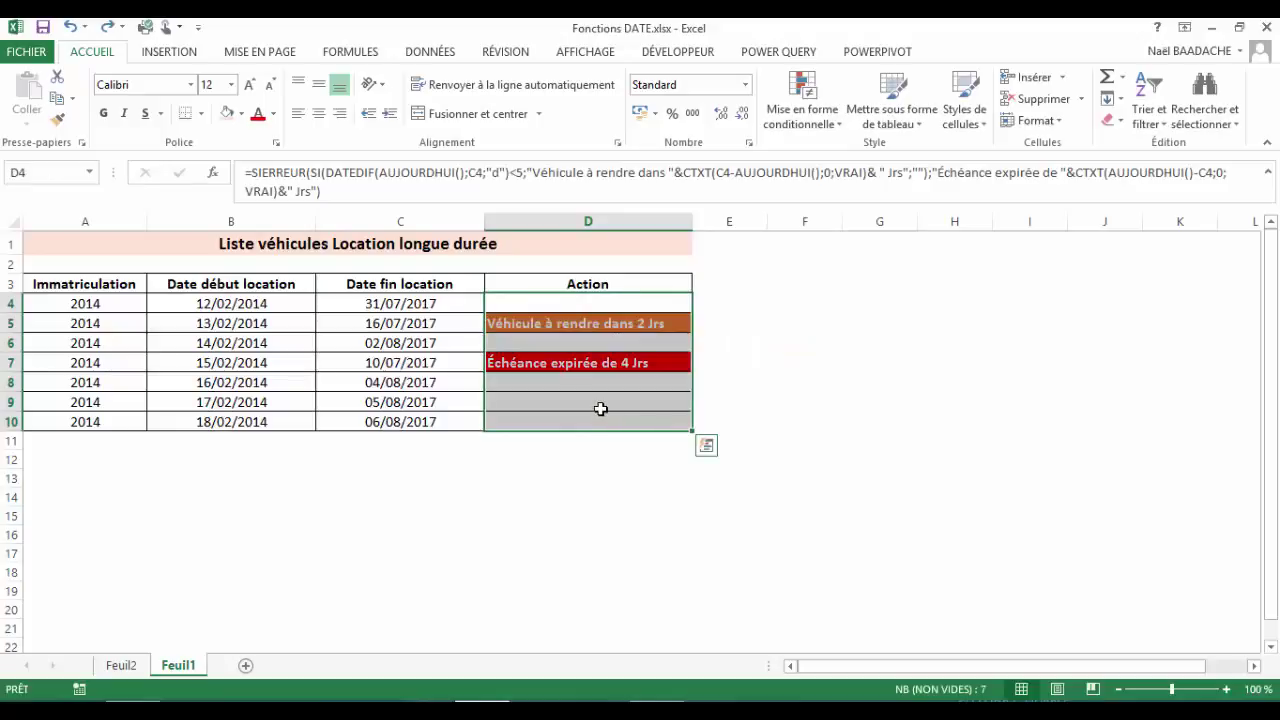
key("Delete")
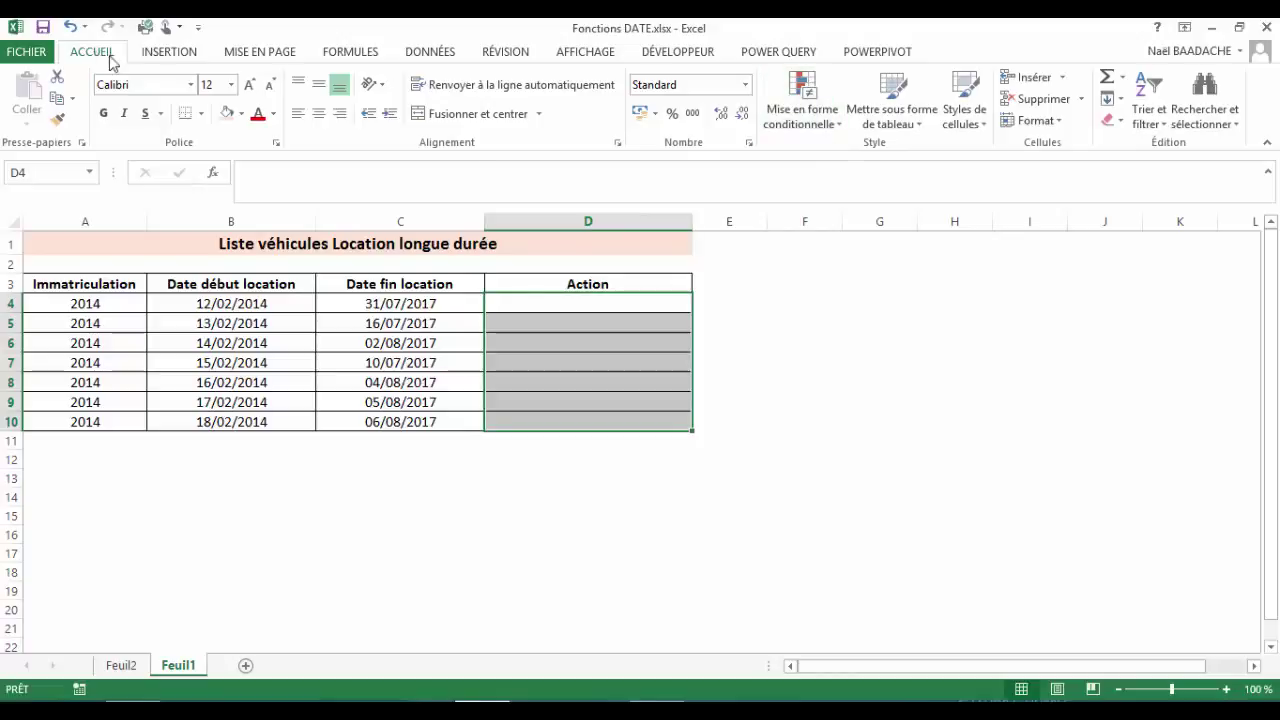
Step: Clear the conditional formatting rules from D4:D10 and begin typing =datedif(aujour in D4
left_click(833, 125)
mouse_move(850, 376)
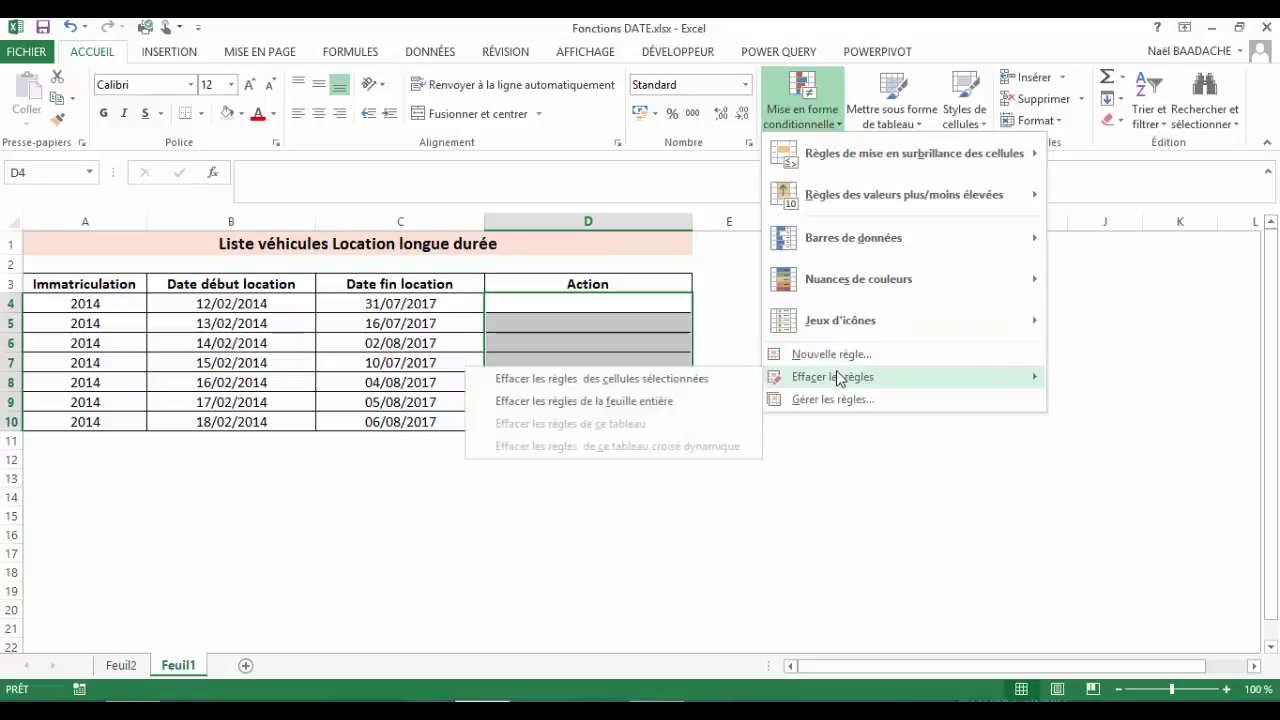
left_click(651, 380)
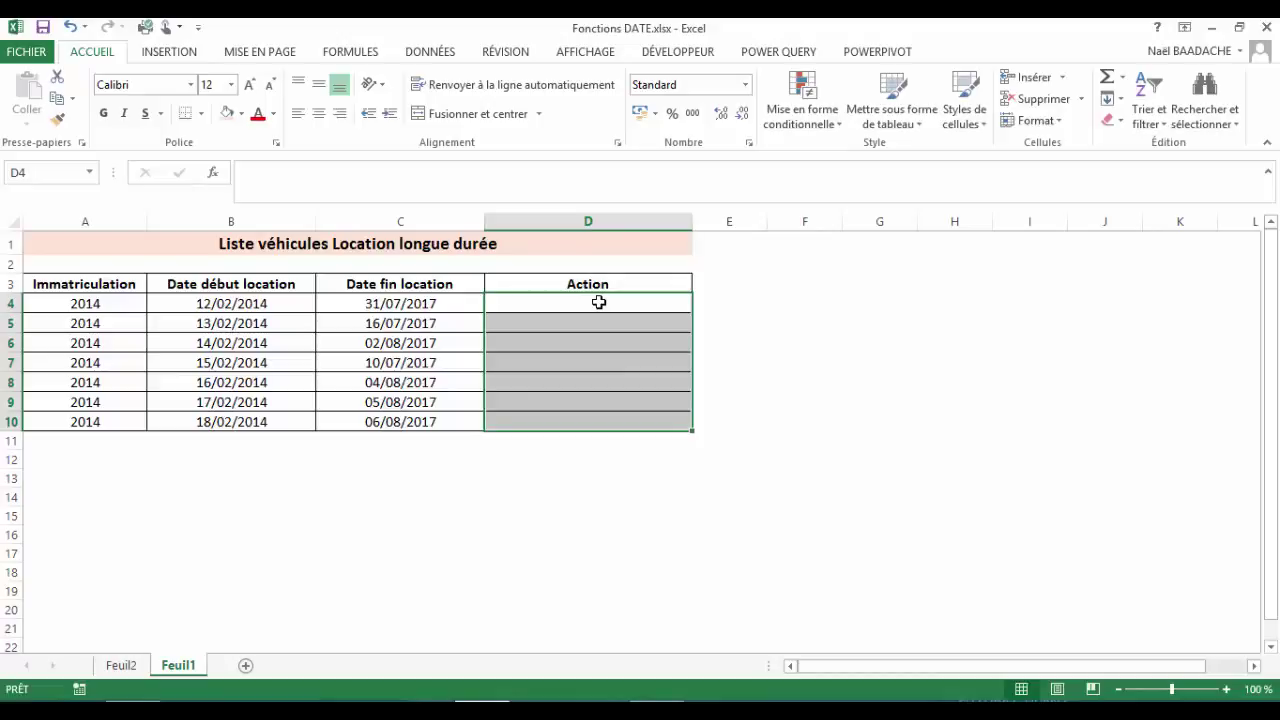
type("=")
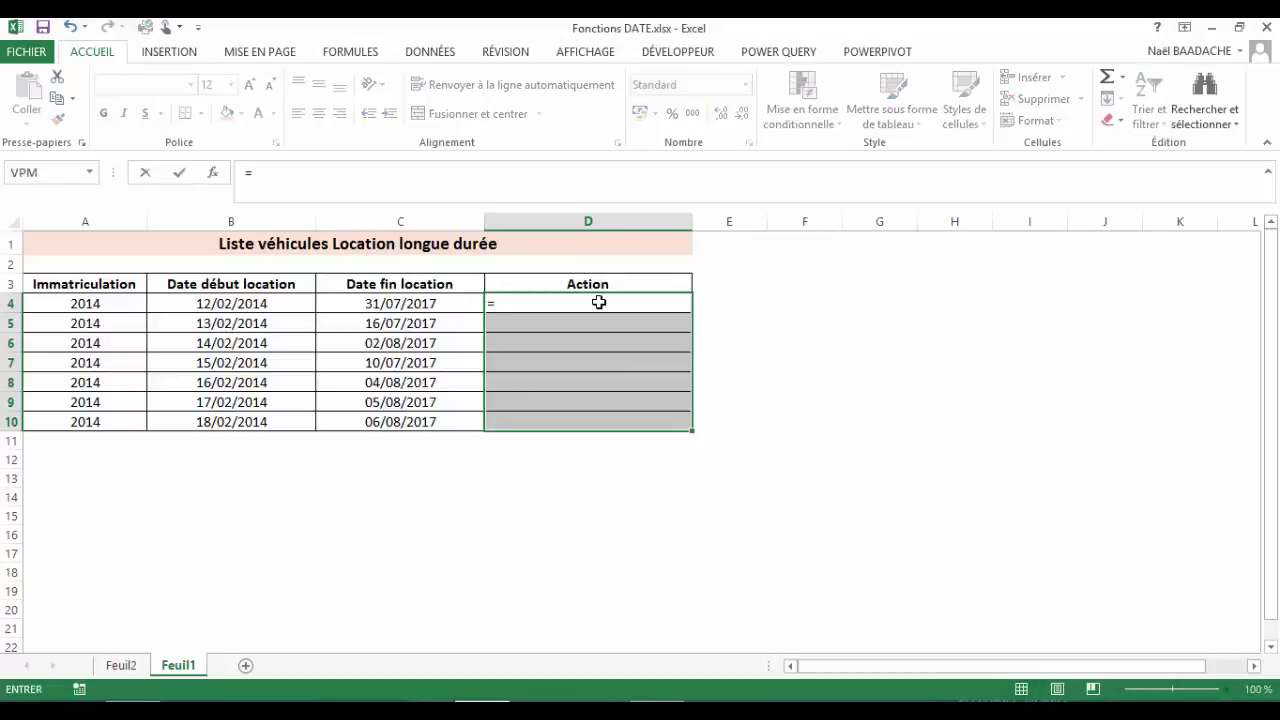
type("dat")
type("edif(")
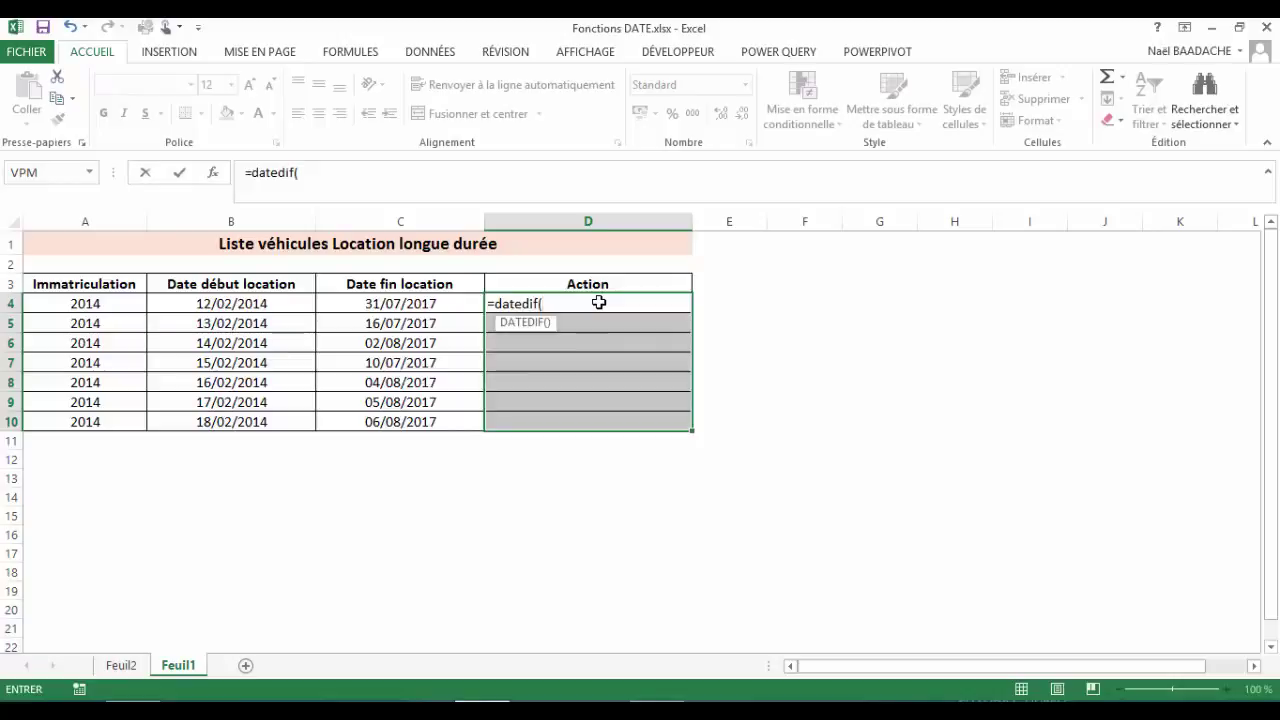
type("aujour")
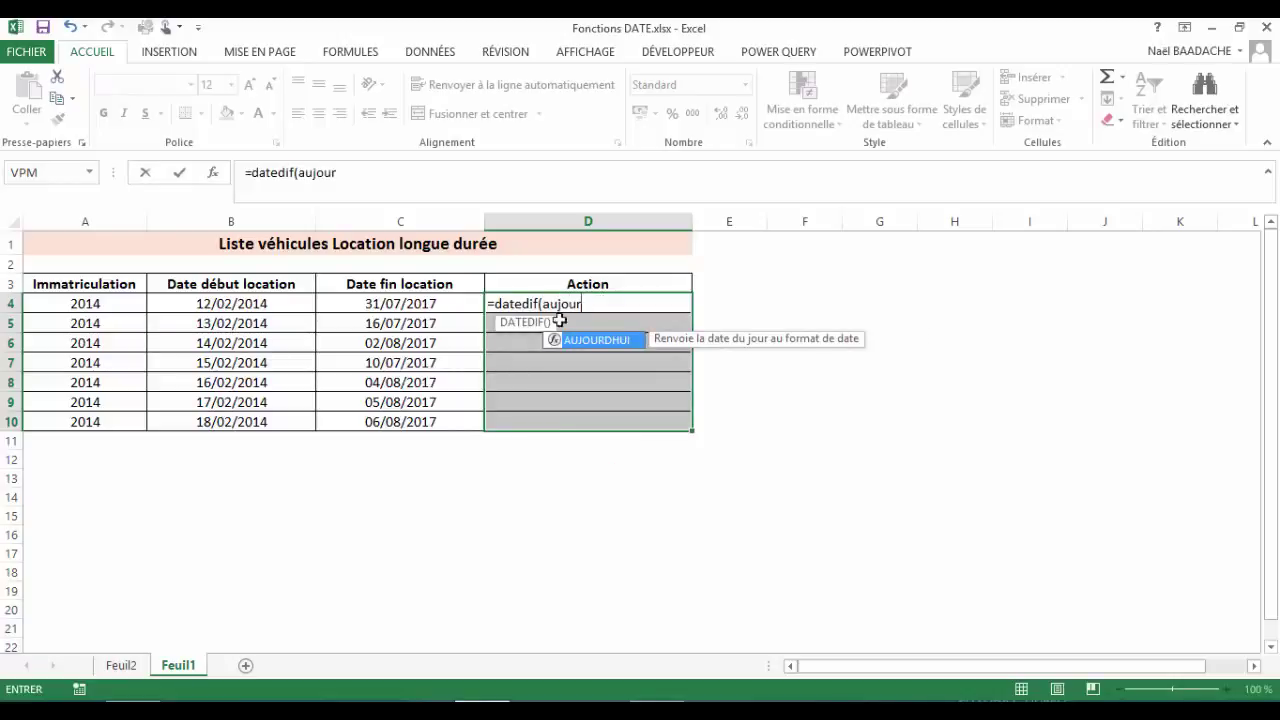
Step: Complete D4 as =DATEDIF(AUJOURDHUI();C4;"D"), which returns 17 days
double_click(609, 342)
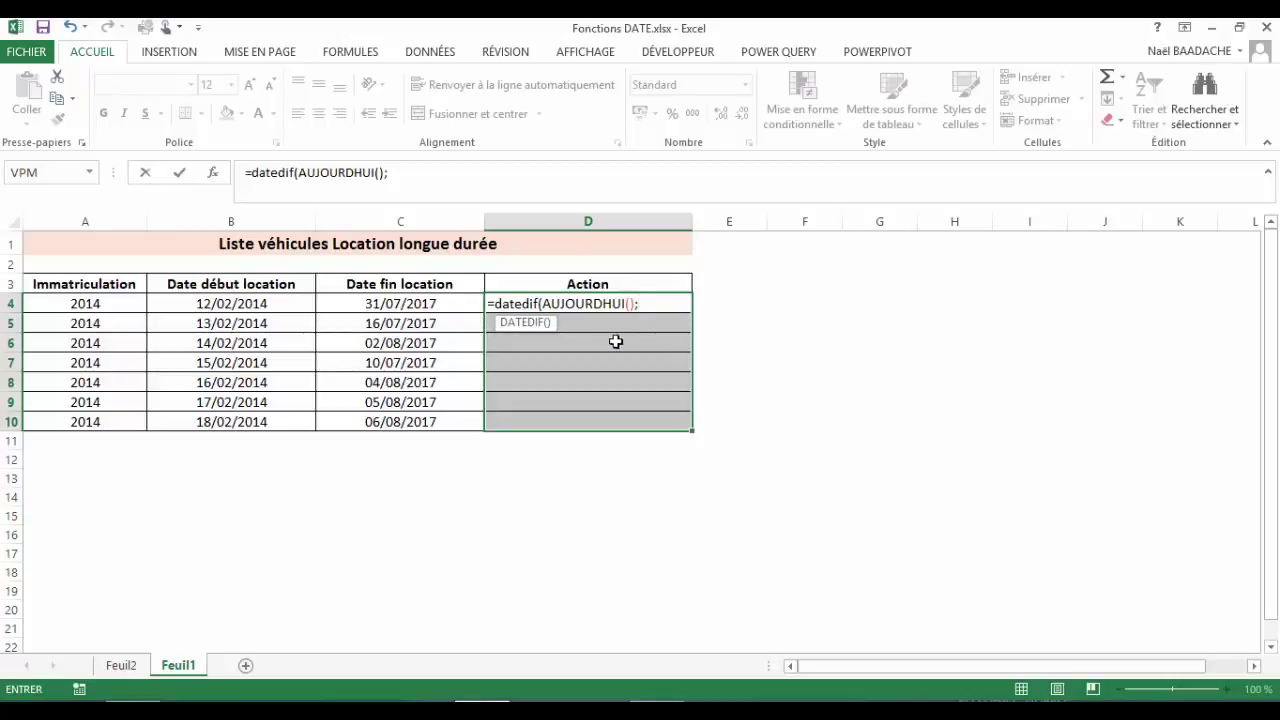
left_click(400, 302)
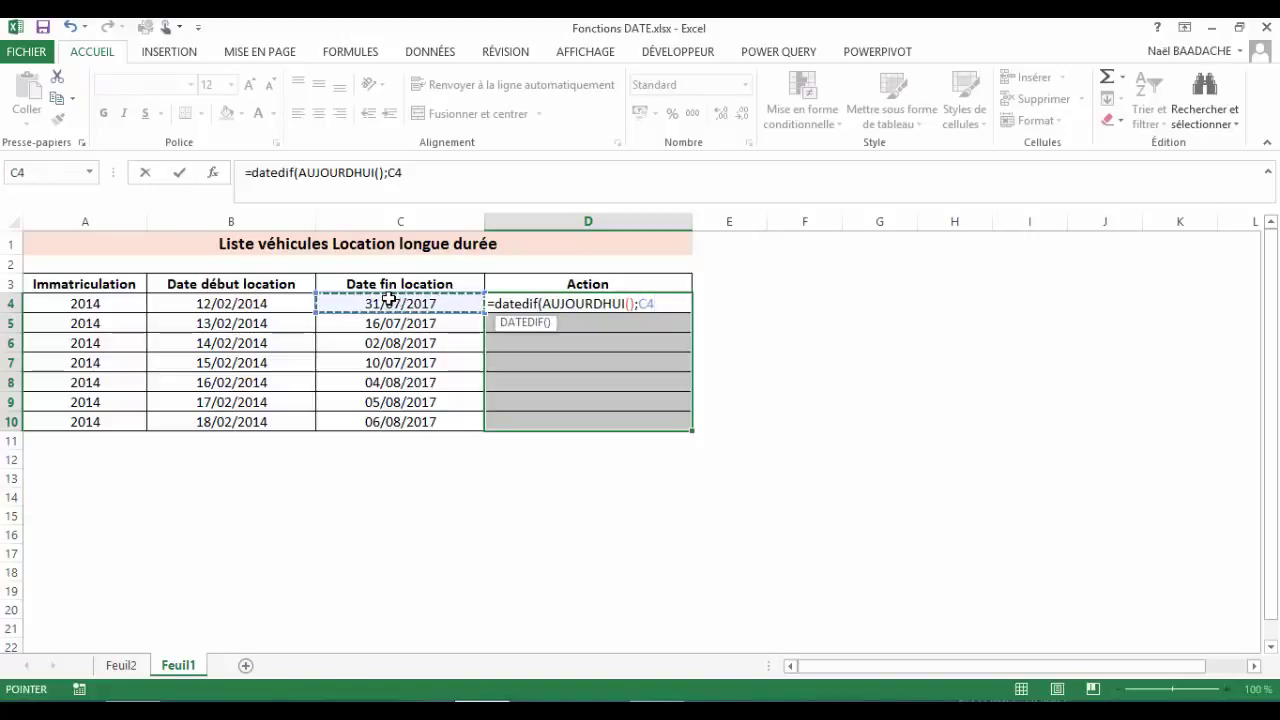
type(";\"D")
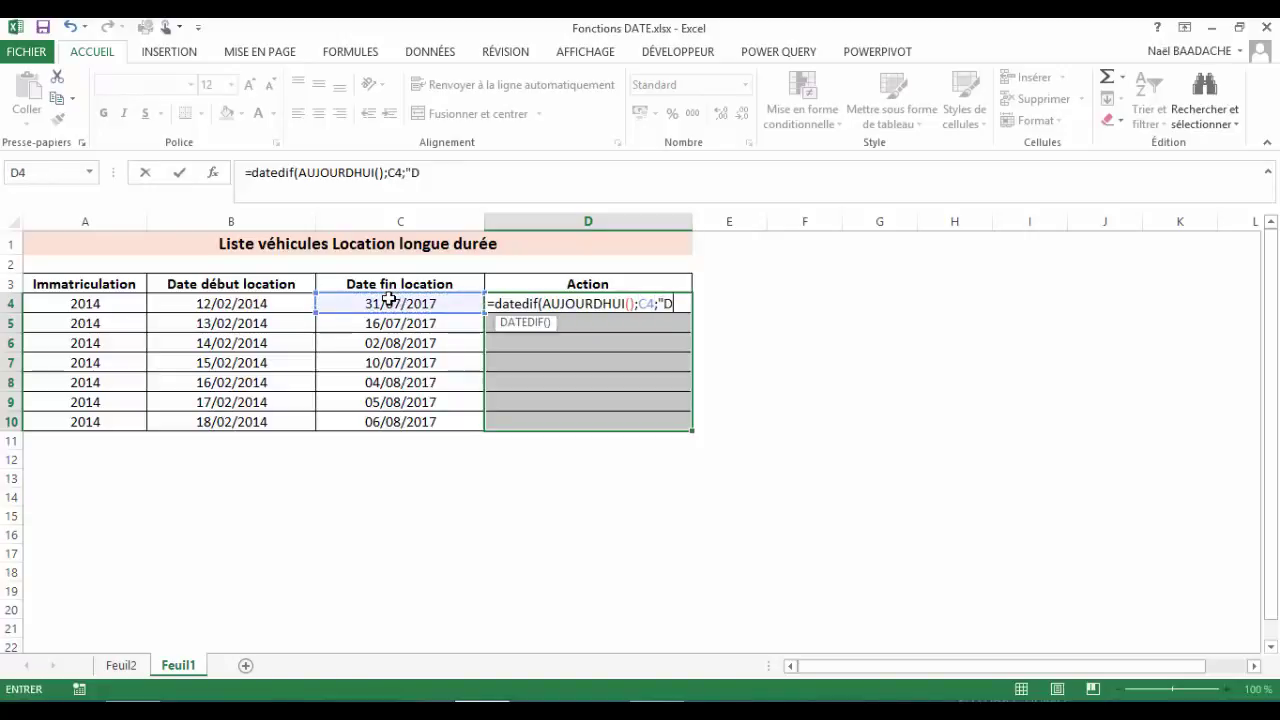
type("\"")
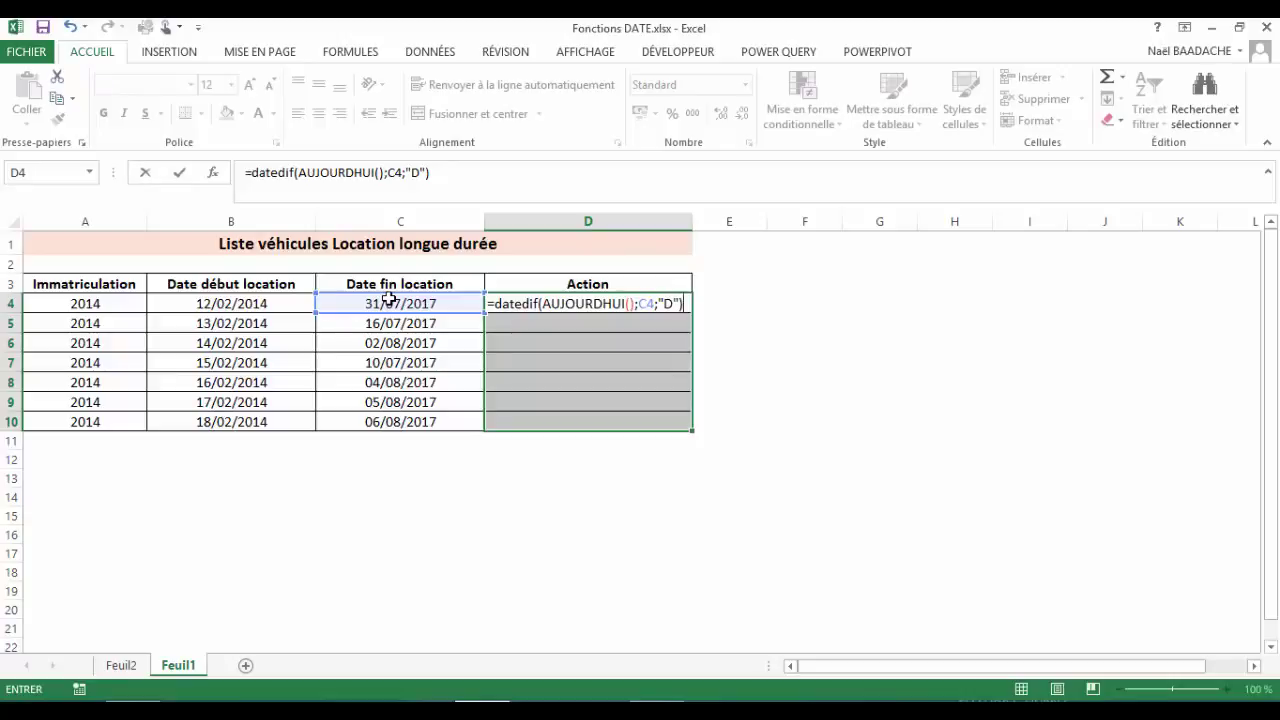
key("Return")
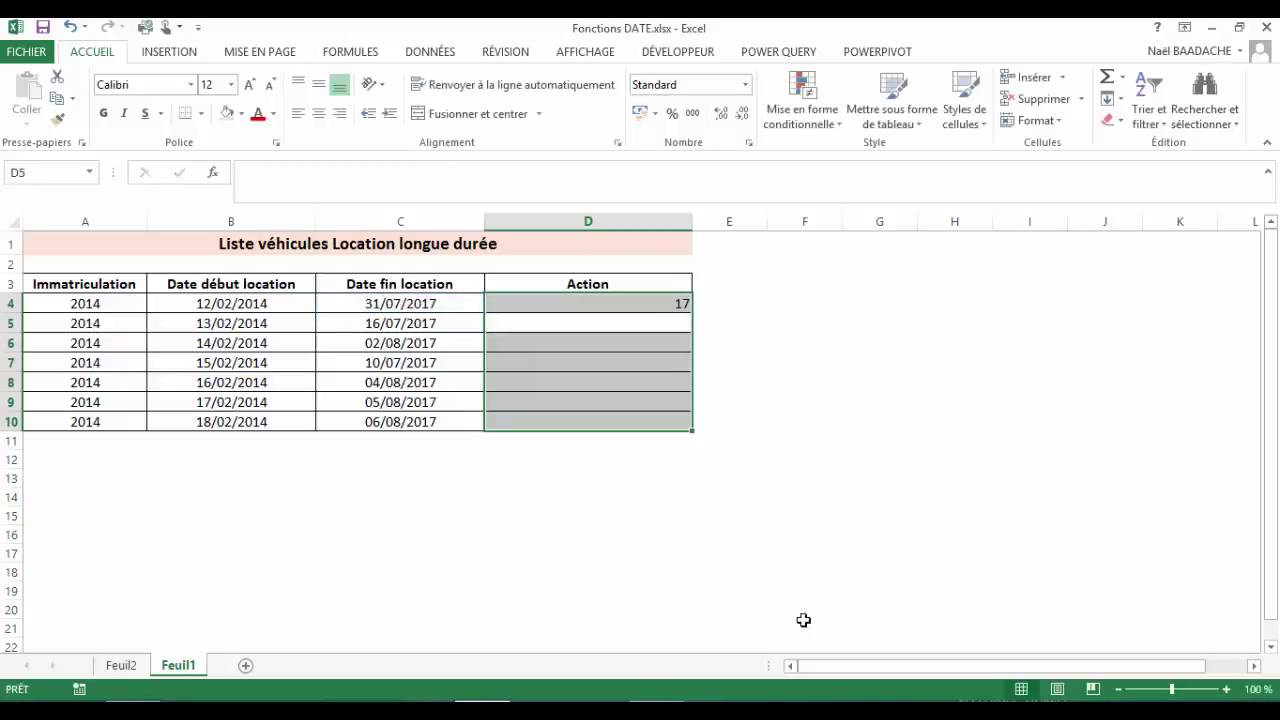
Step: Fill the DATEDIF formula into all of D4:D10 with Ctrl+Enter
left_click_drag(668, 305, 649, 407)
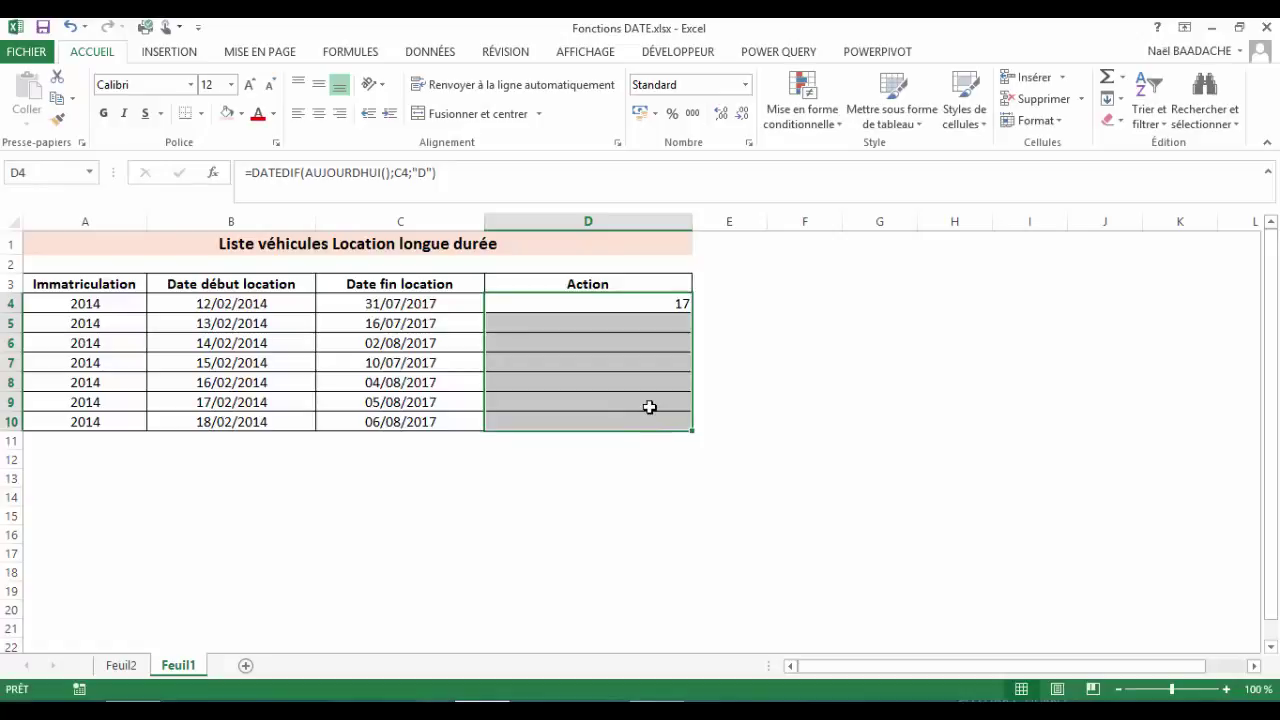
key("F2")
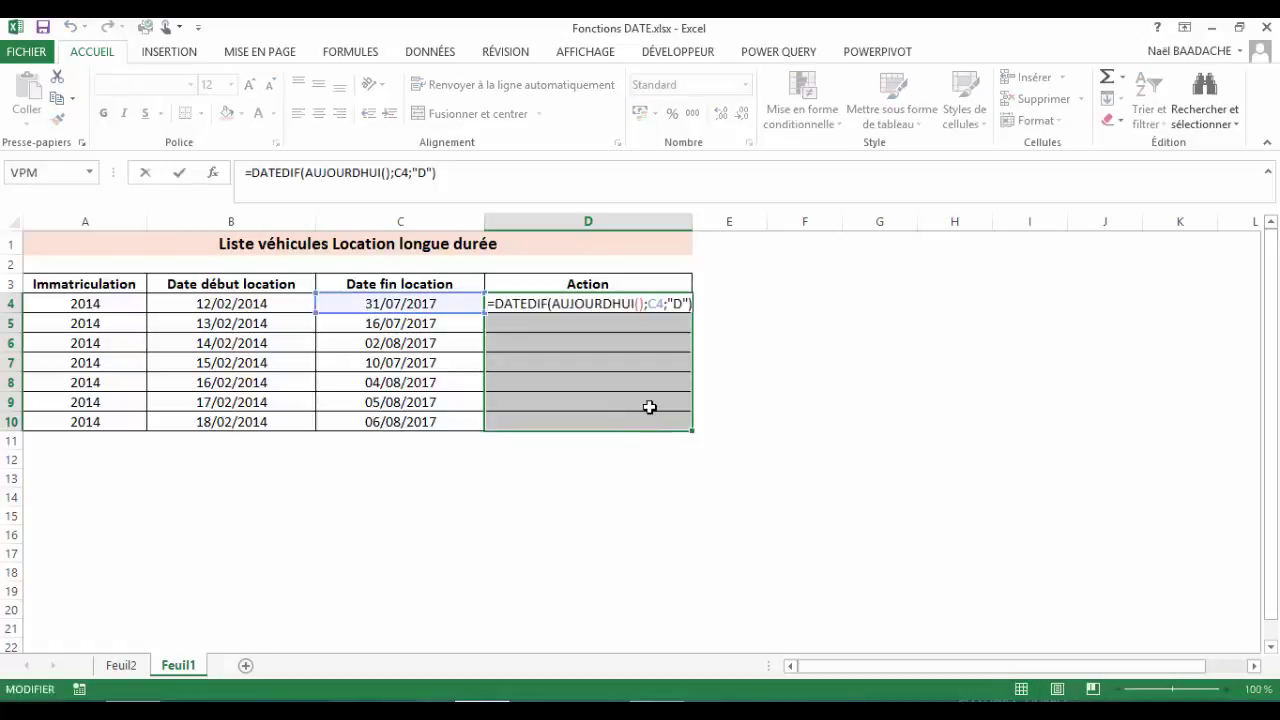
key("ctrl+Return")
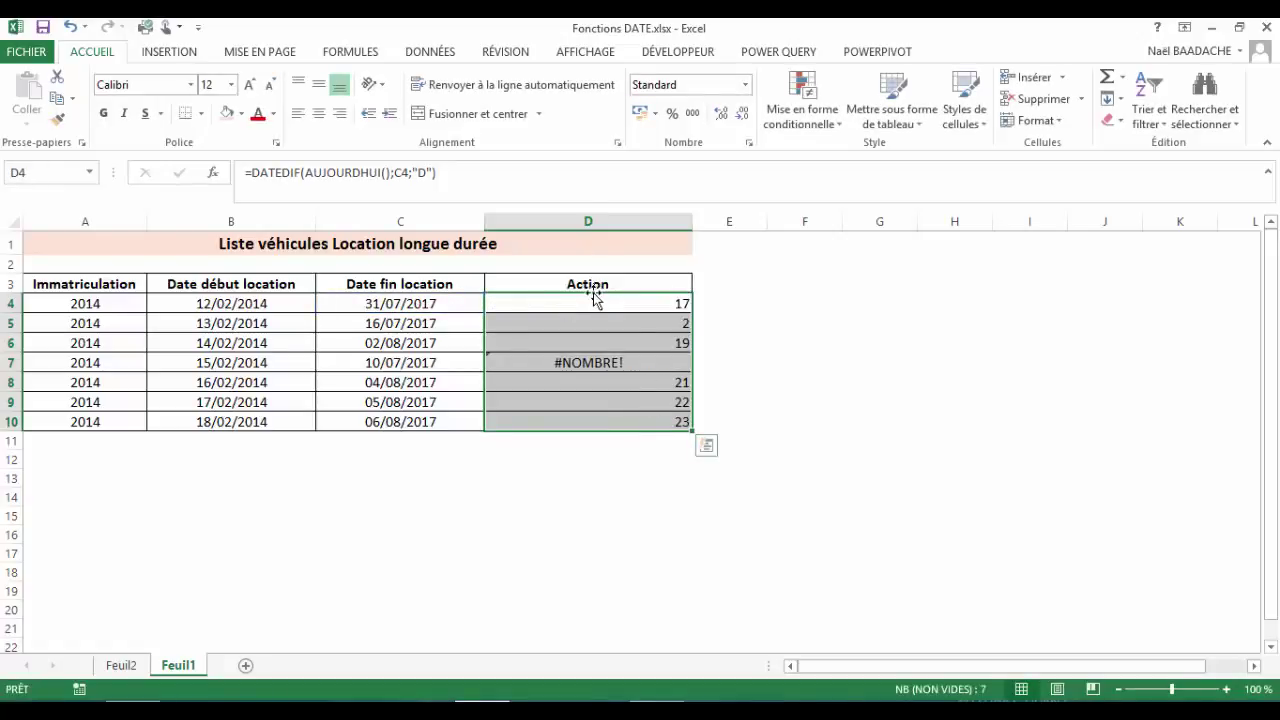
Step: Investigate D7's #NOMBRE! error against its expired end date in C7, then reselect D4:D10
left_click(596, 363)
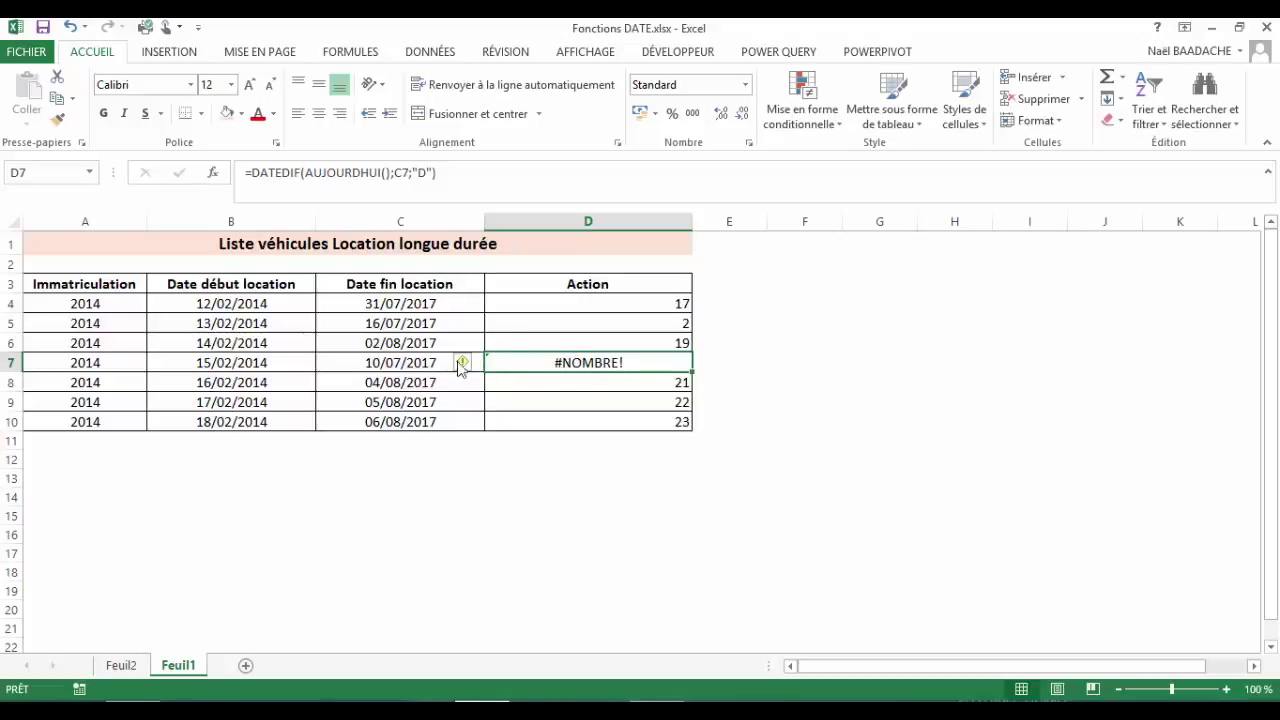
left_click(396, 362)
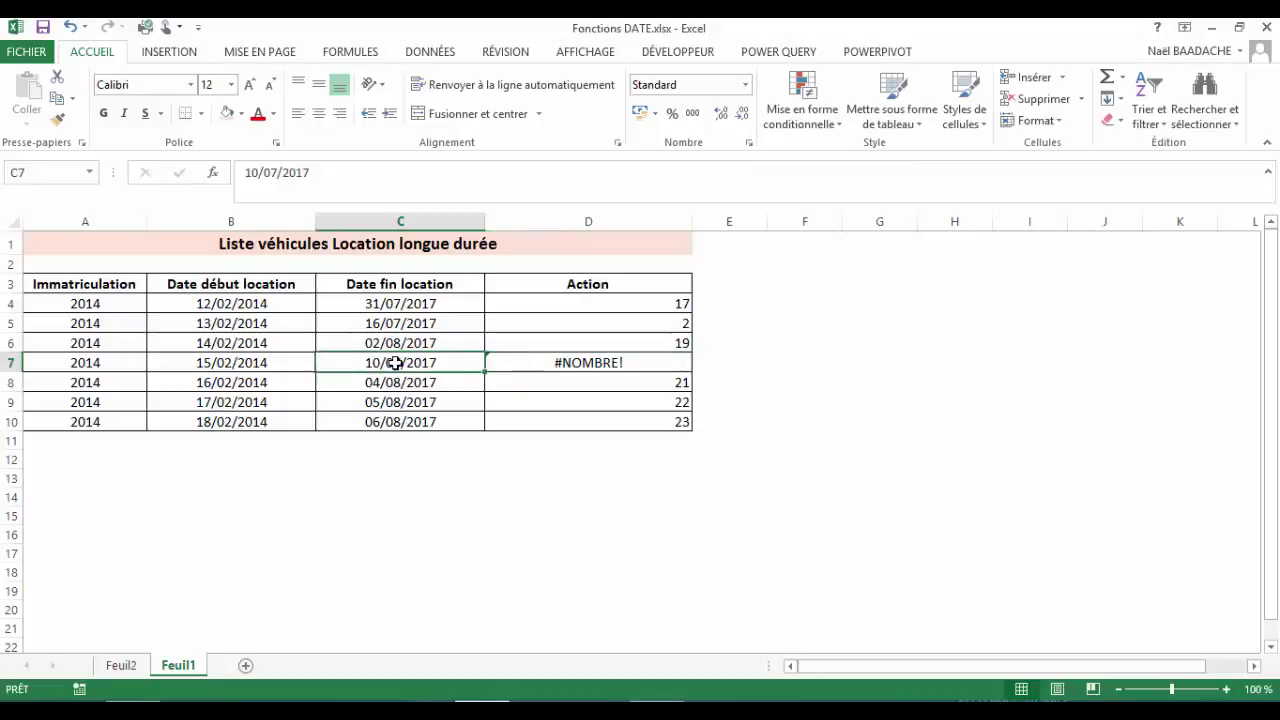
left_click(590, 366)
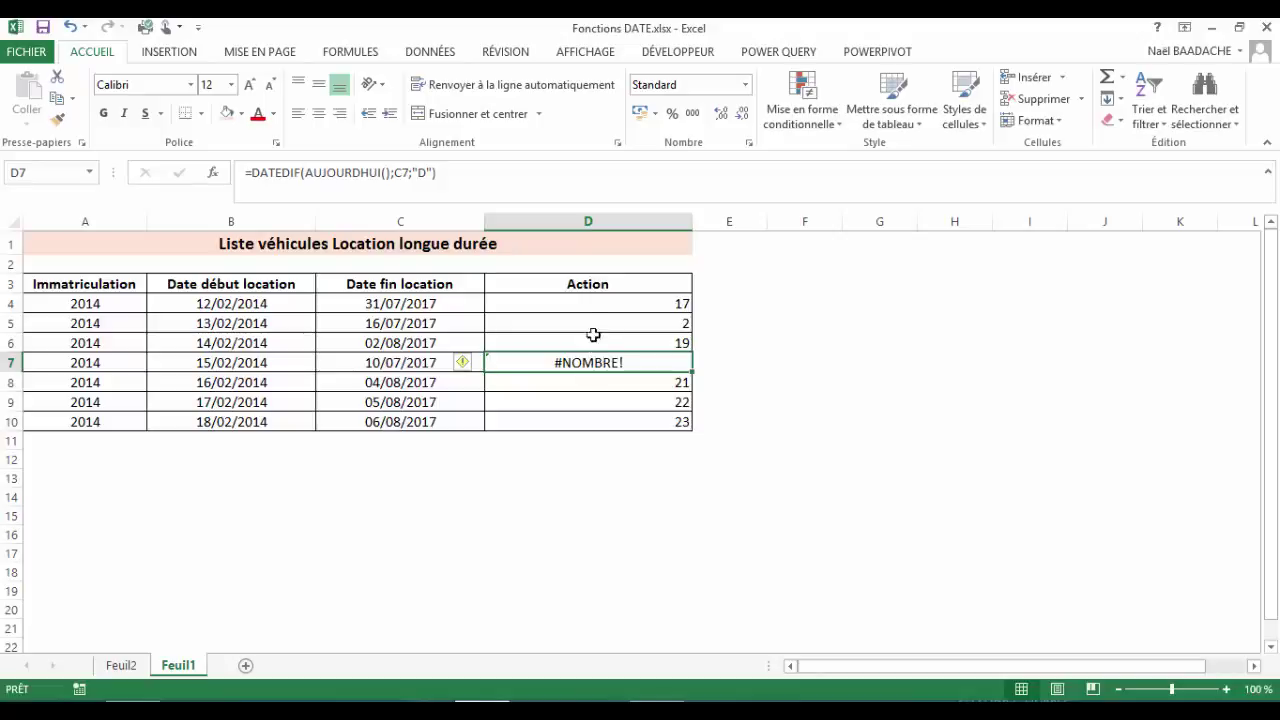
left_click(583, 305)
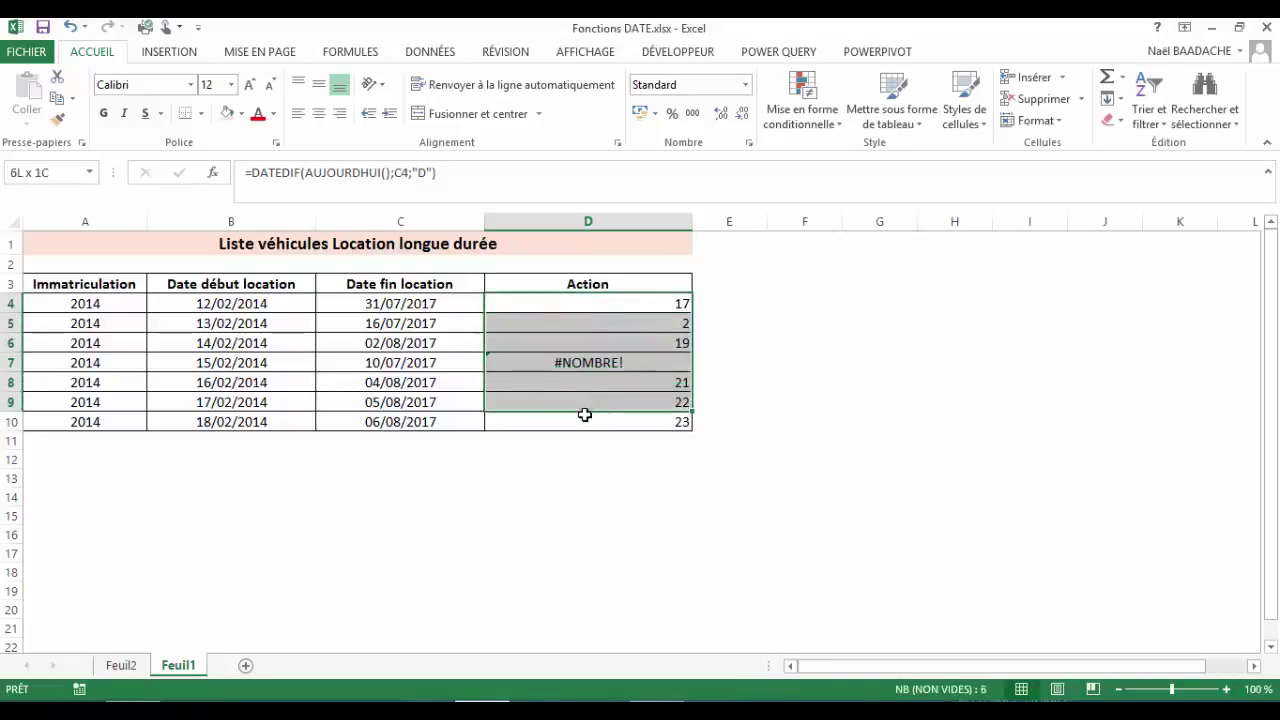
left_click_drag(583, 305, 583, 416)
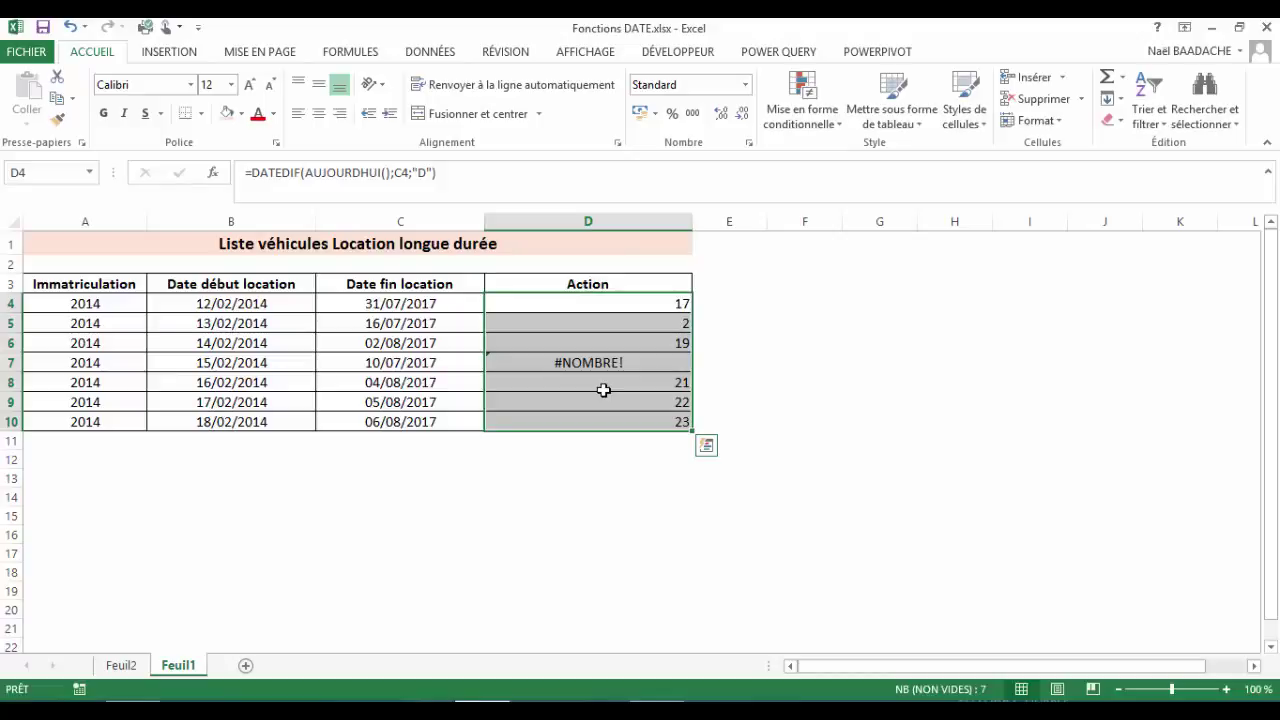
Step: Wrap D4's formula as =SI(DATEDIF(...)<5;"Véhicule à rendre dans "&CTXT( in the formula bar
left_click(253, 172)
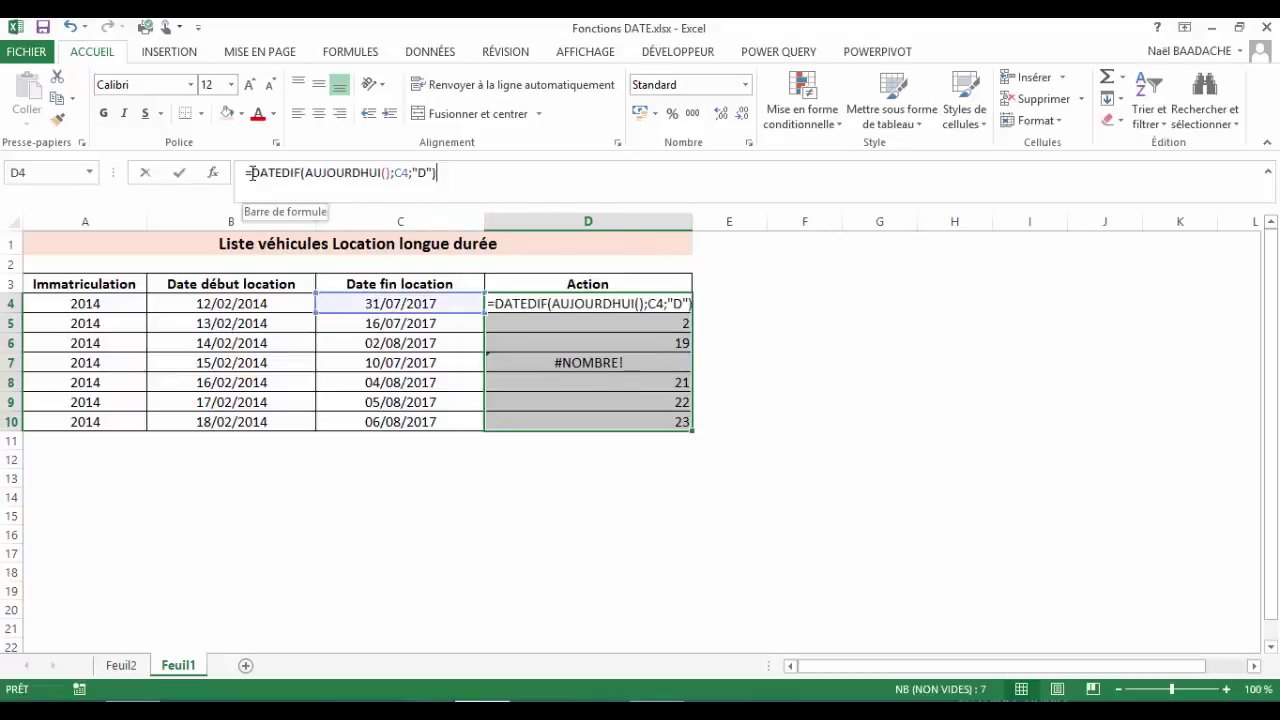
type("SI")
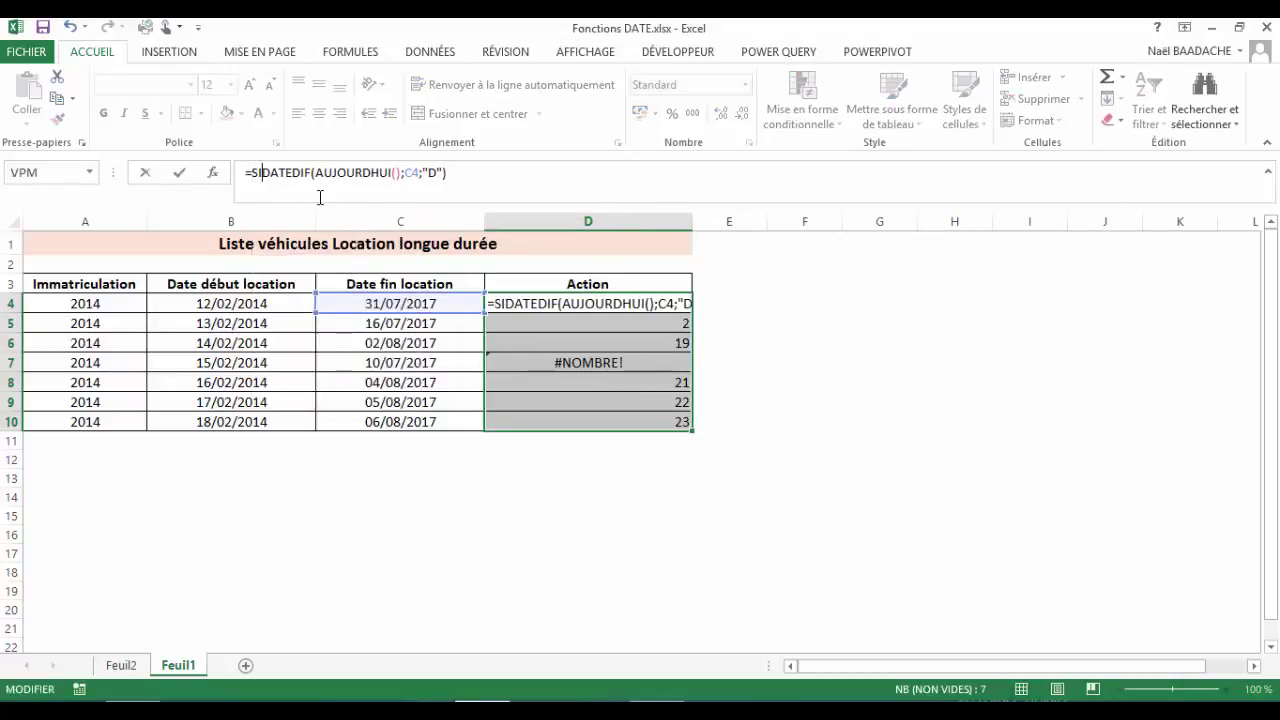
type("(")
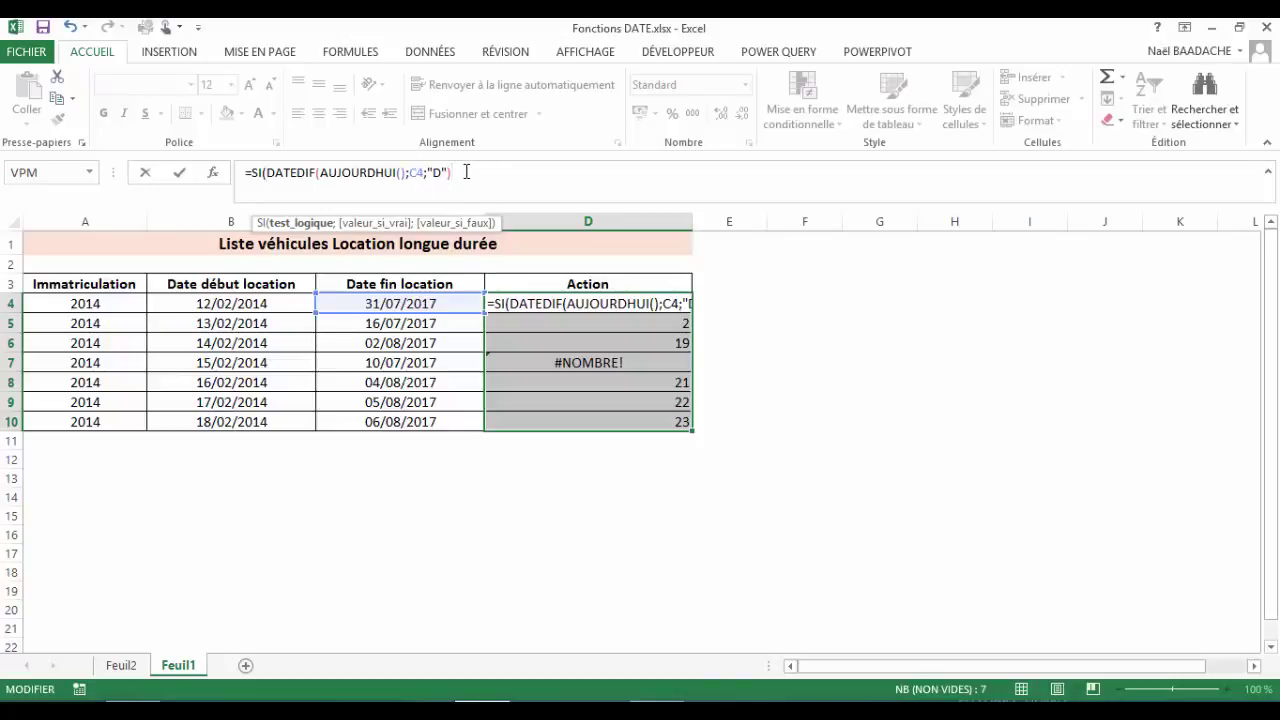
type("<5")
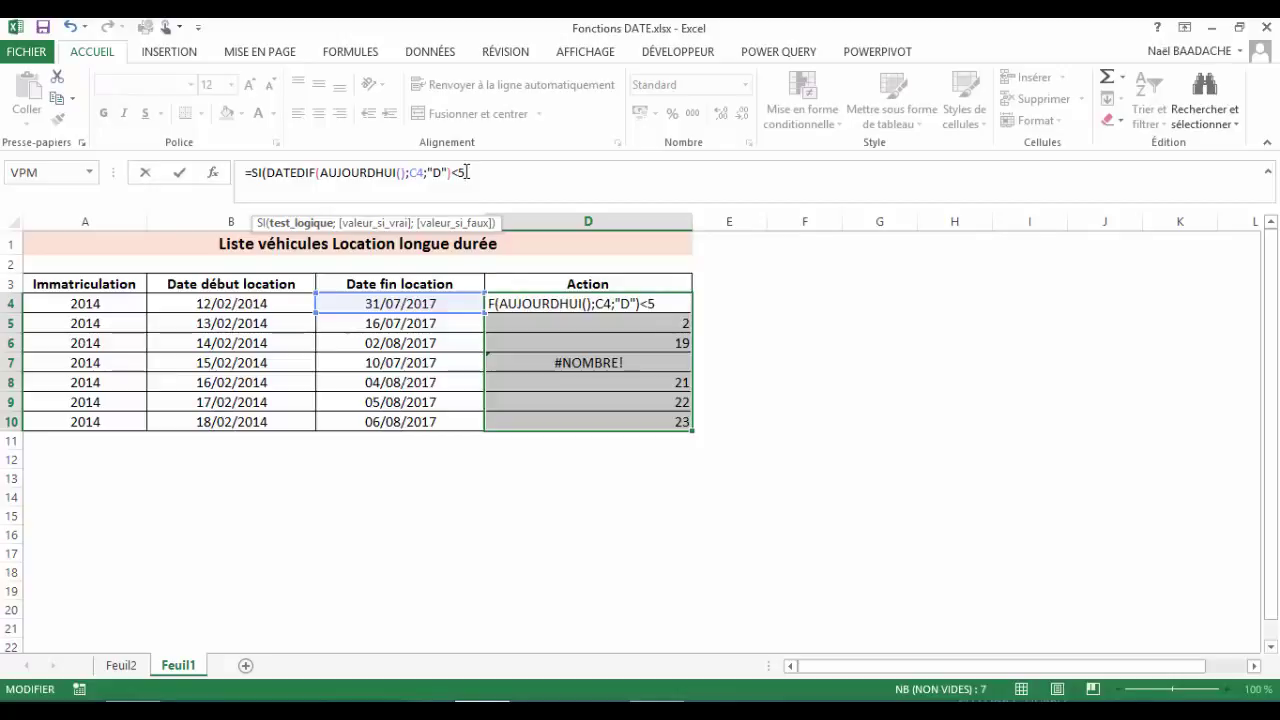
type(";\"")
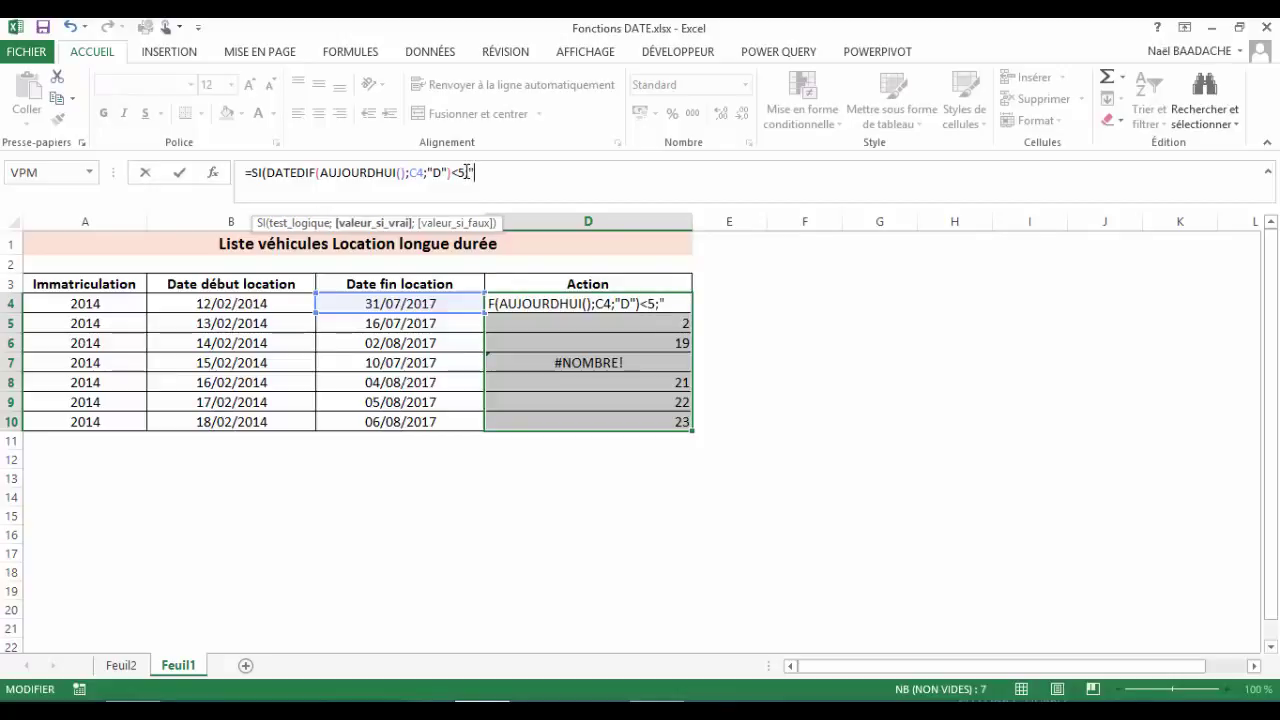
type("Véhicule ")
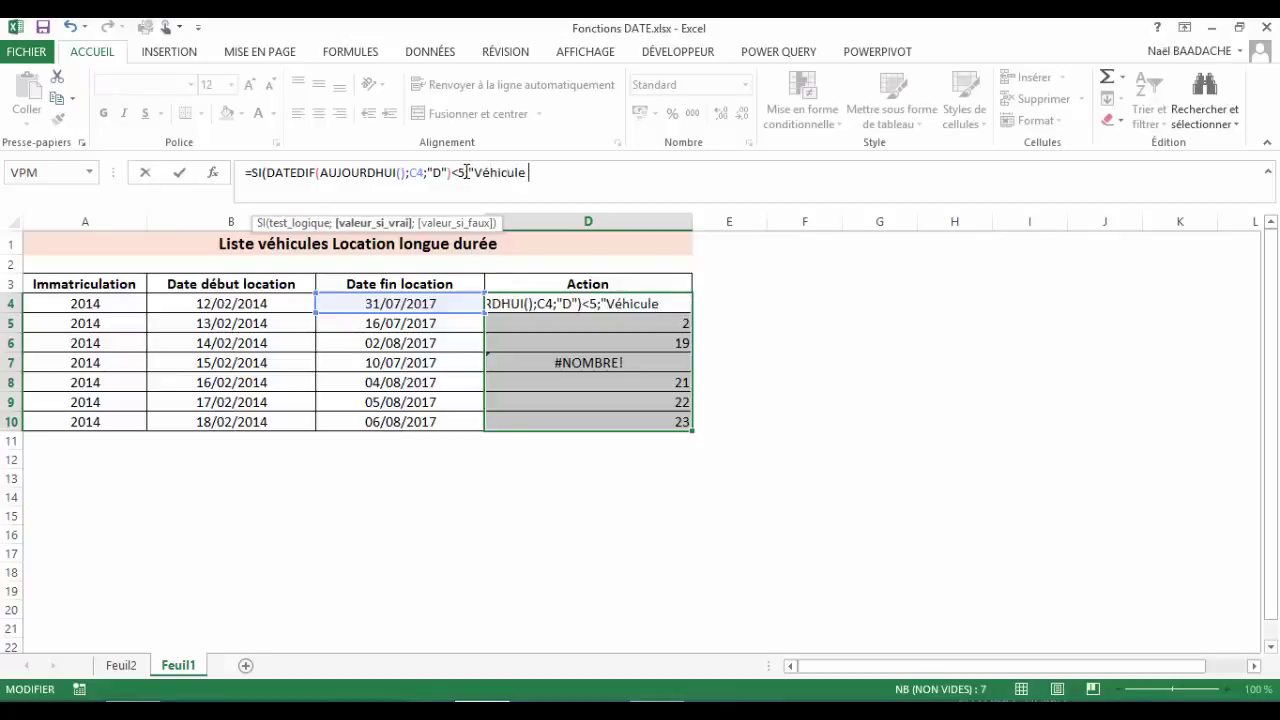
type("à rendre dan")
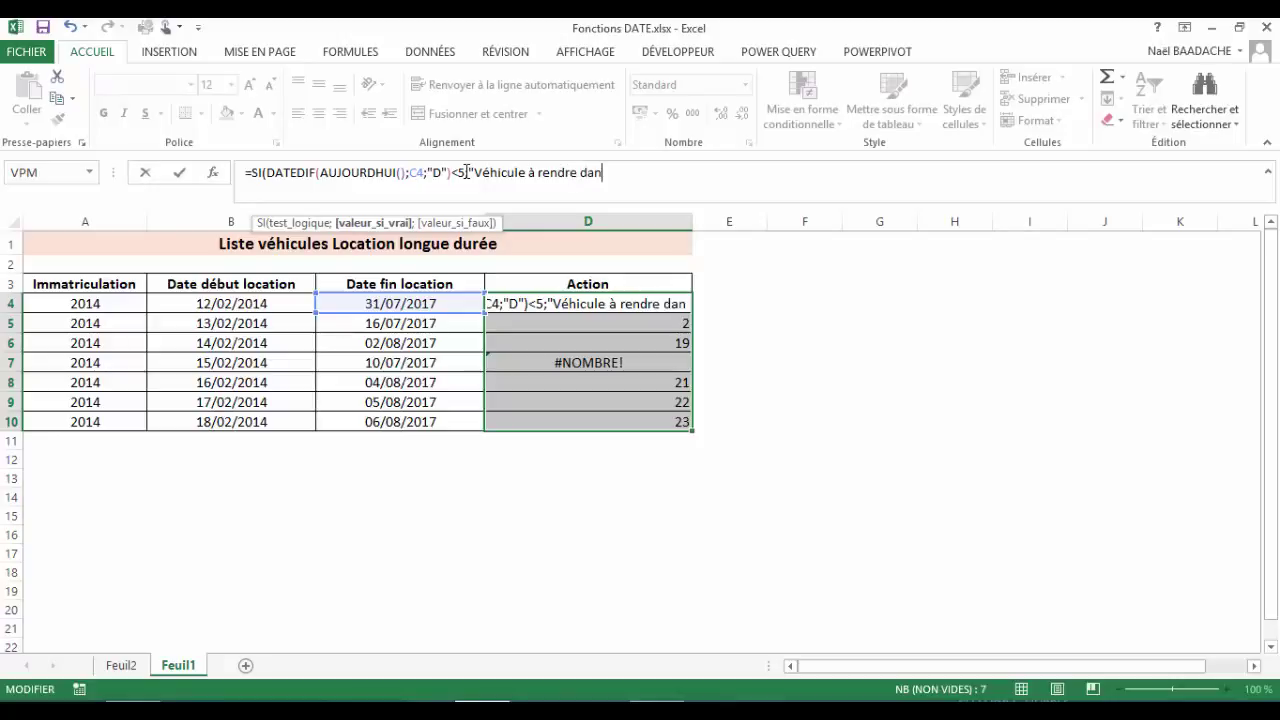
type("s")
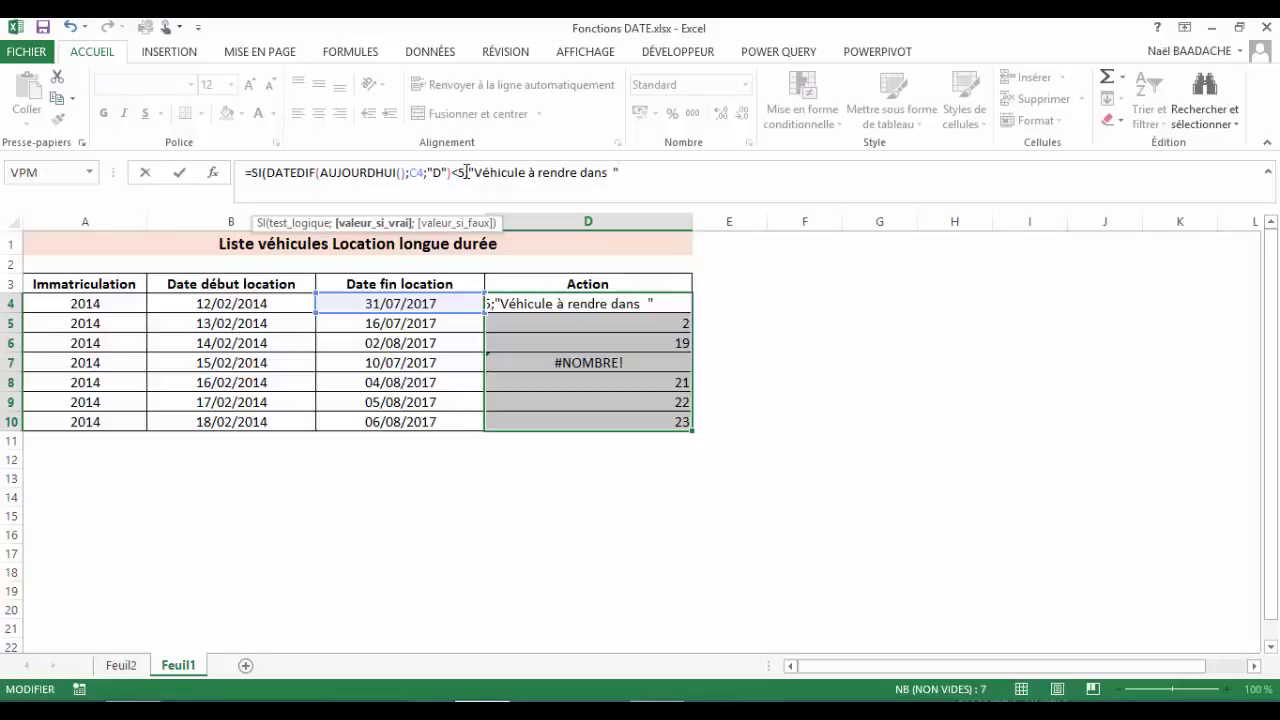
type("&C")
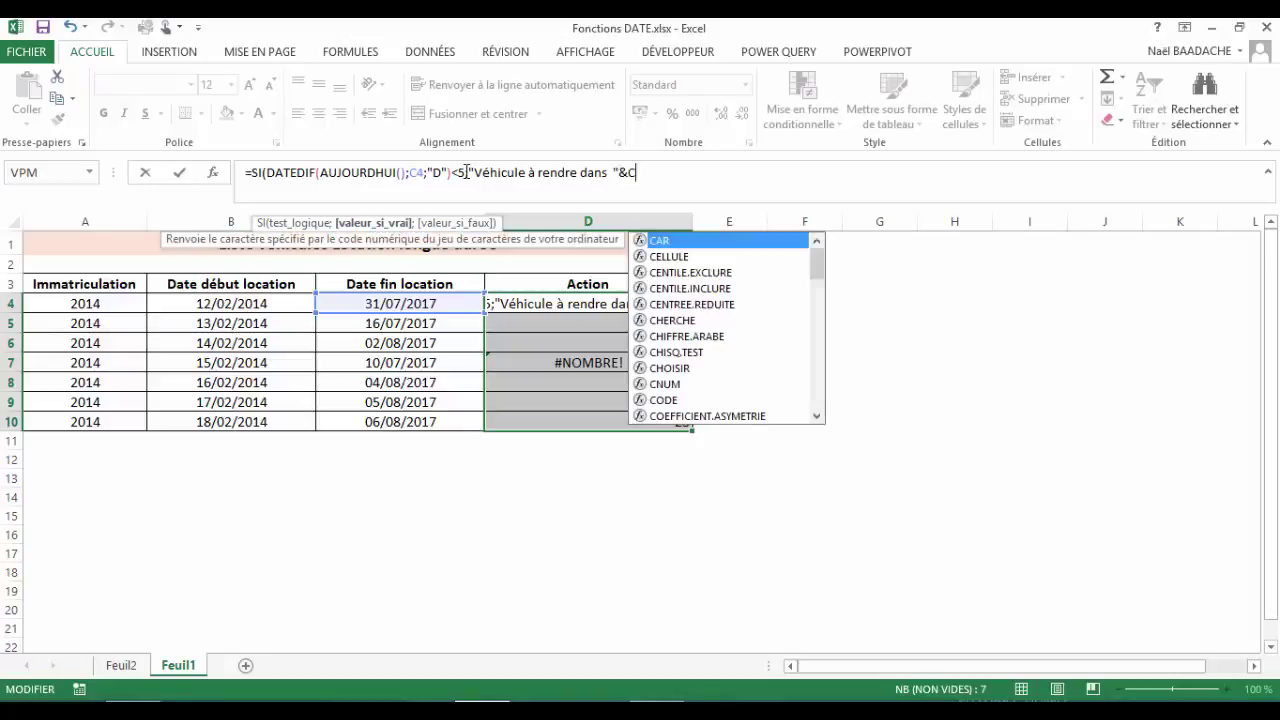
type("TXT")
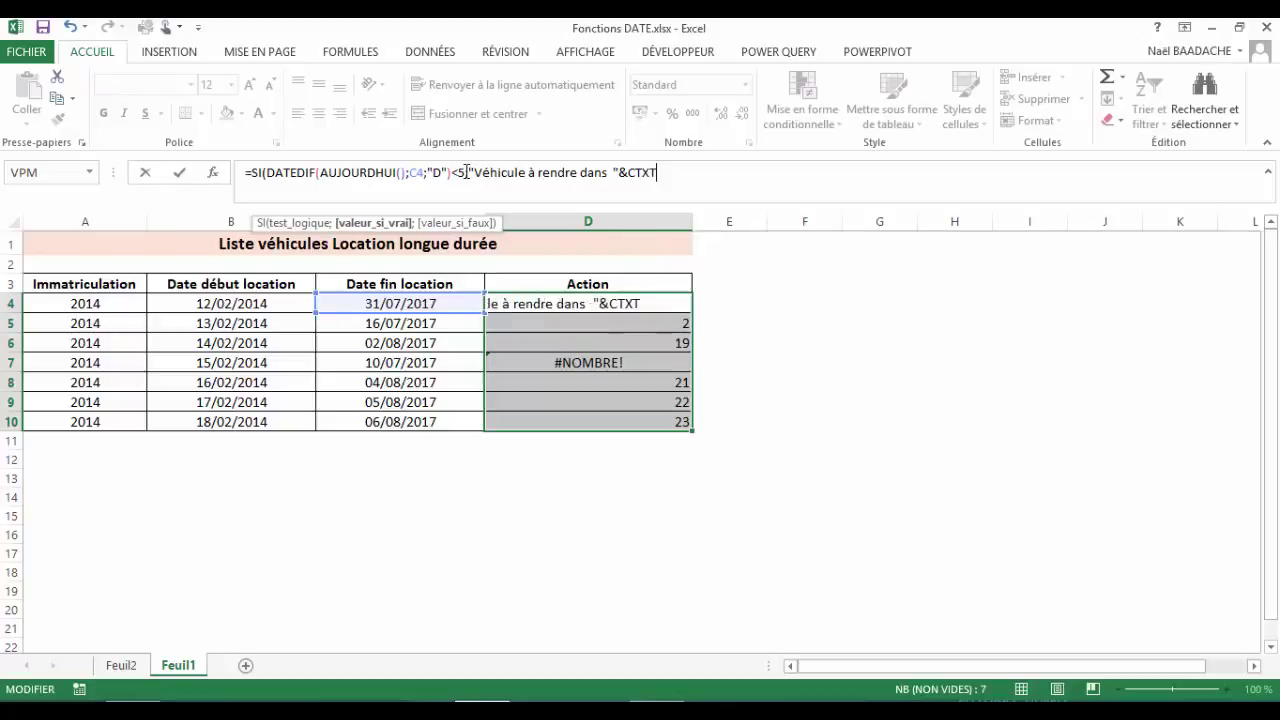
type("(")
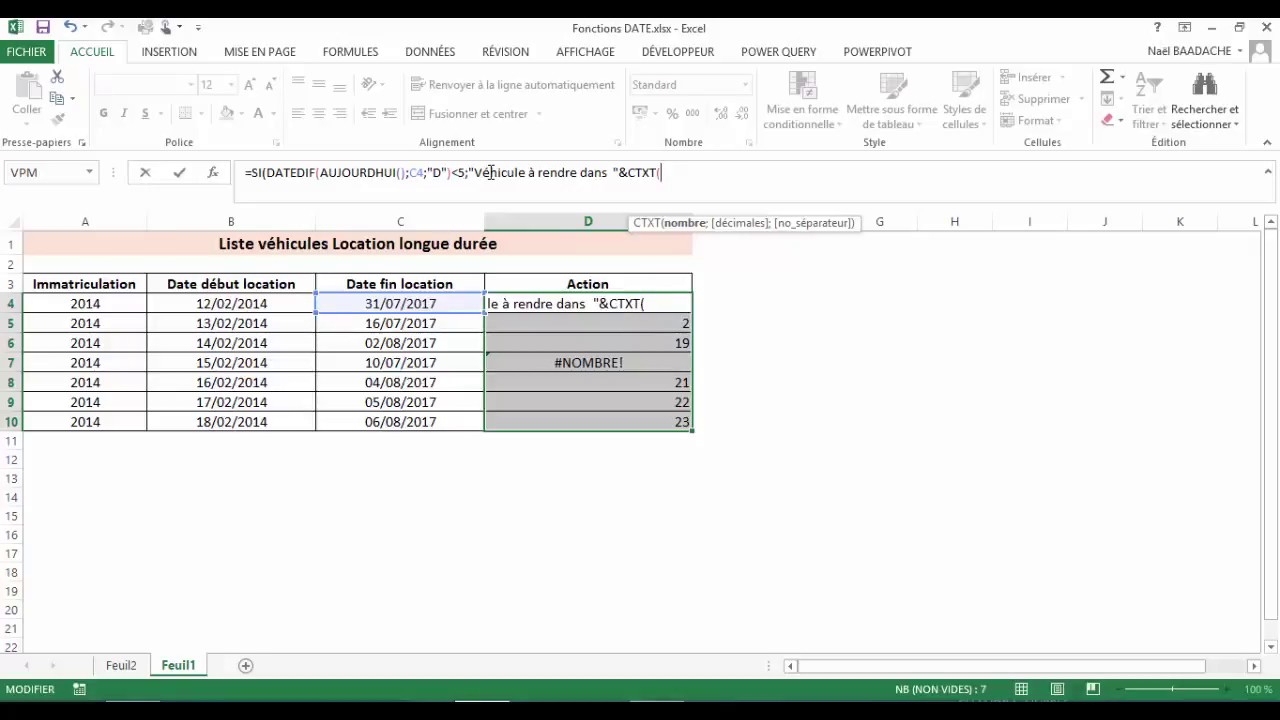
Step: Complete the message with CTXT(C4-AUJOURDHUI();0;VRAI) and add an empty-text false branch ""
left_click(432, 305)
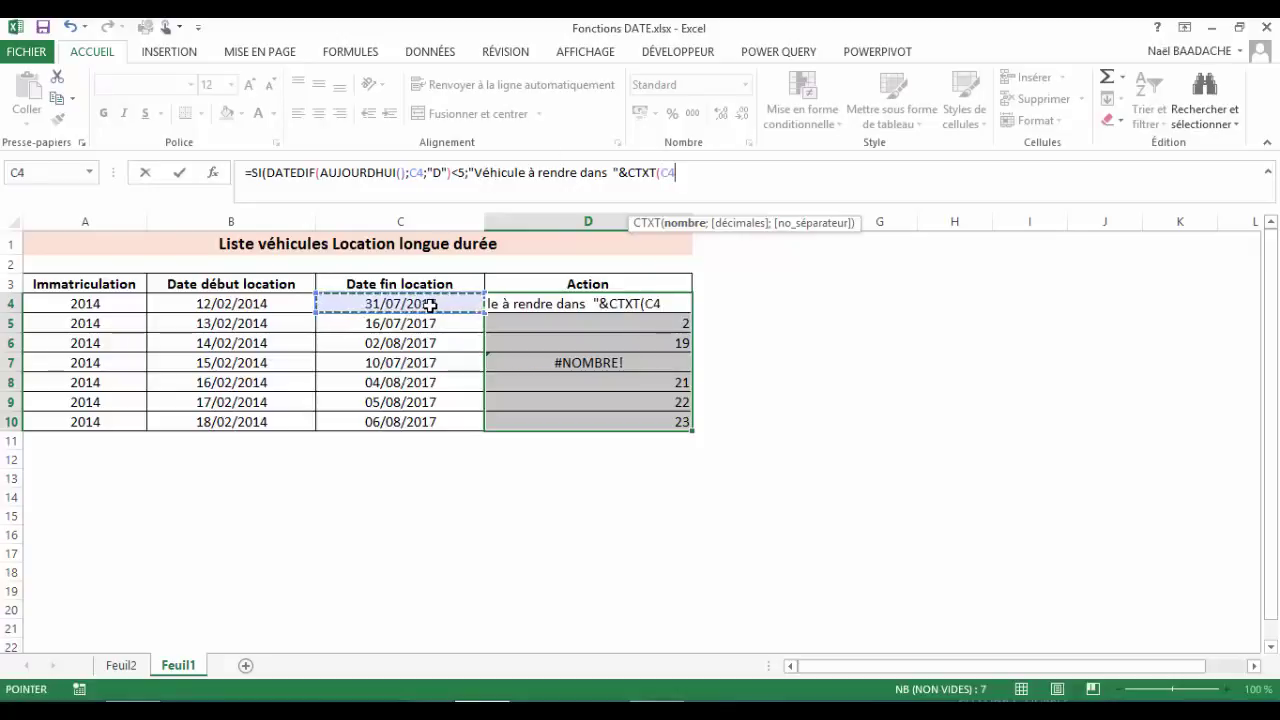
type("-aujourd")
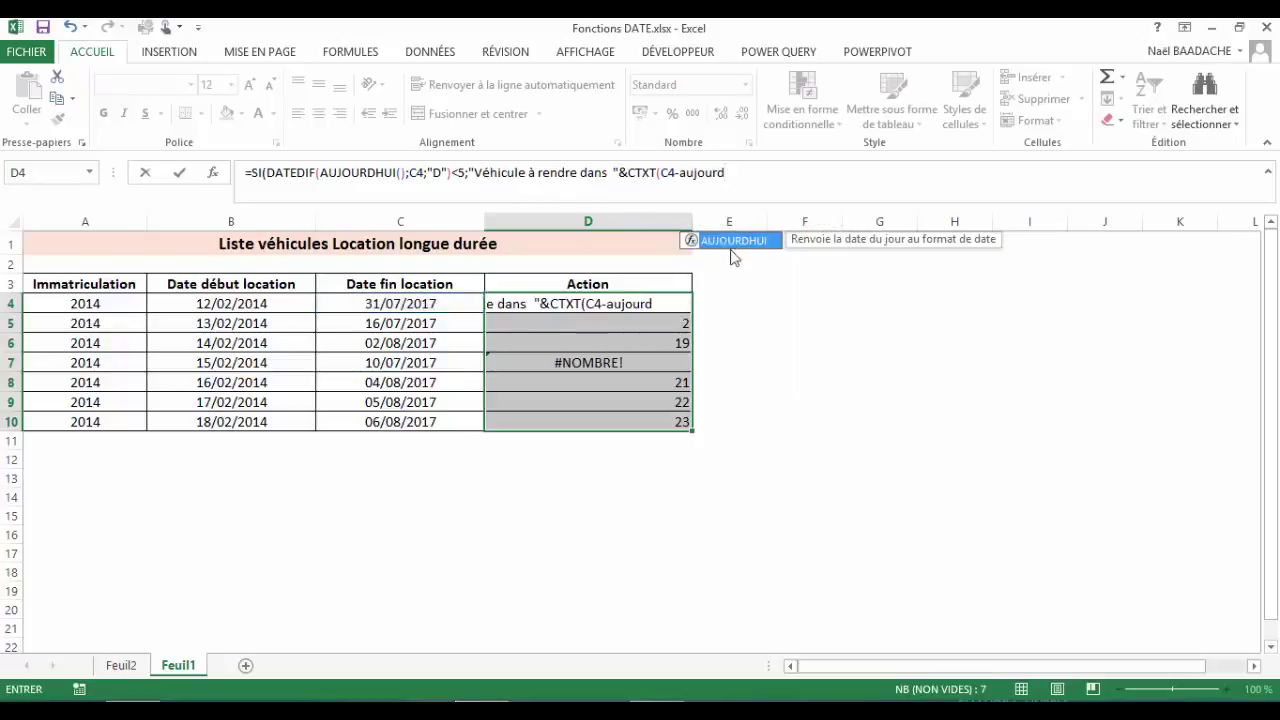
double_click(735, 251)
type(")")
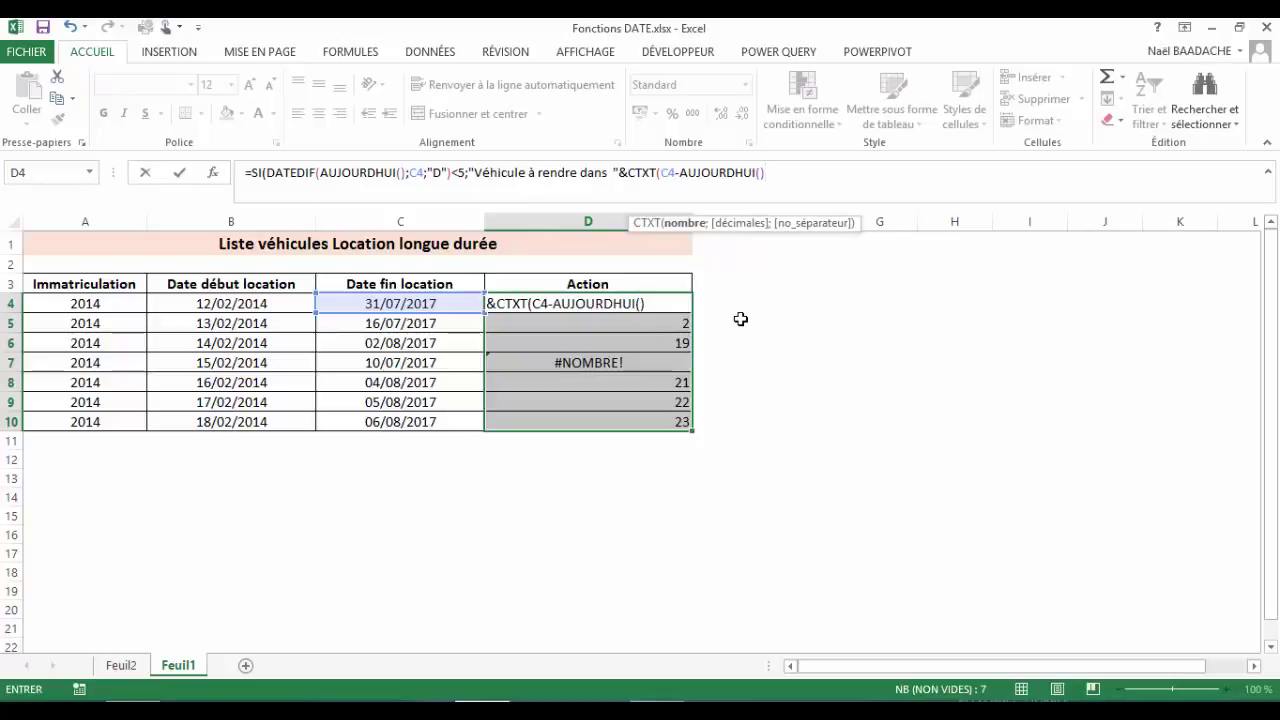
type(";")
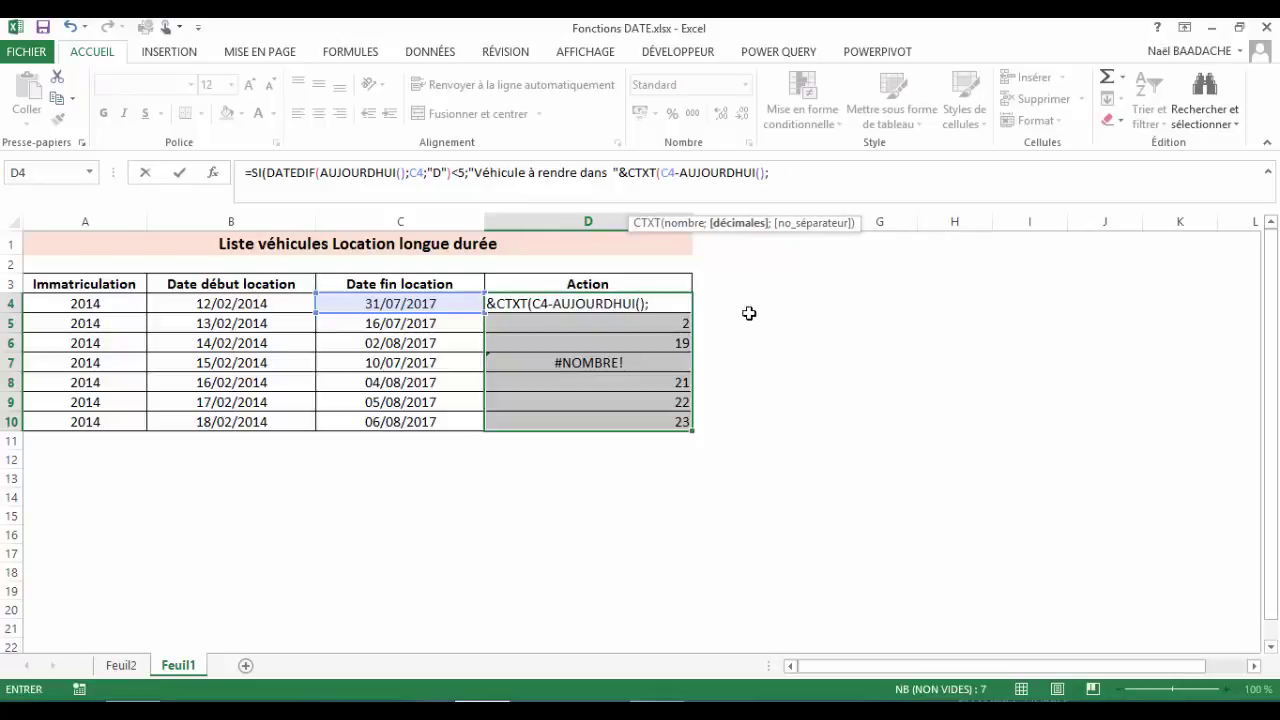
type("0;")
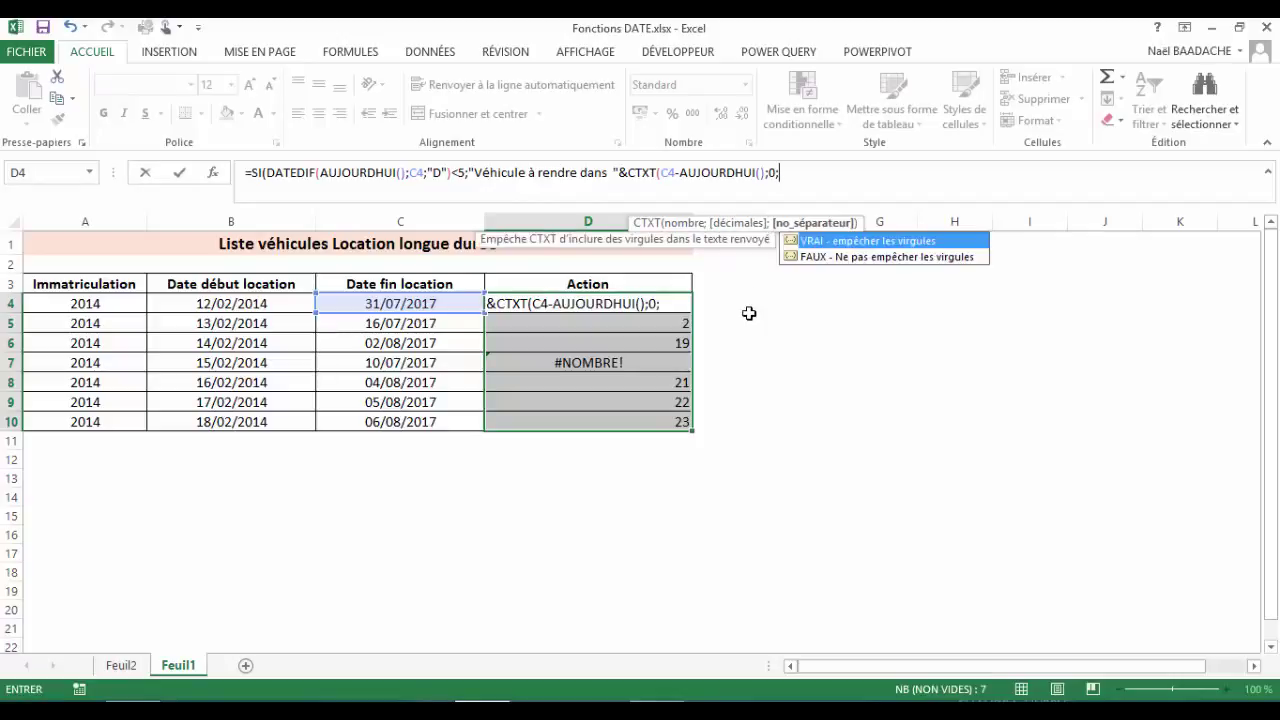
type("VRAI")
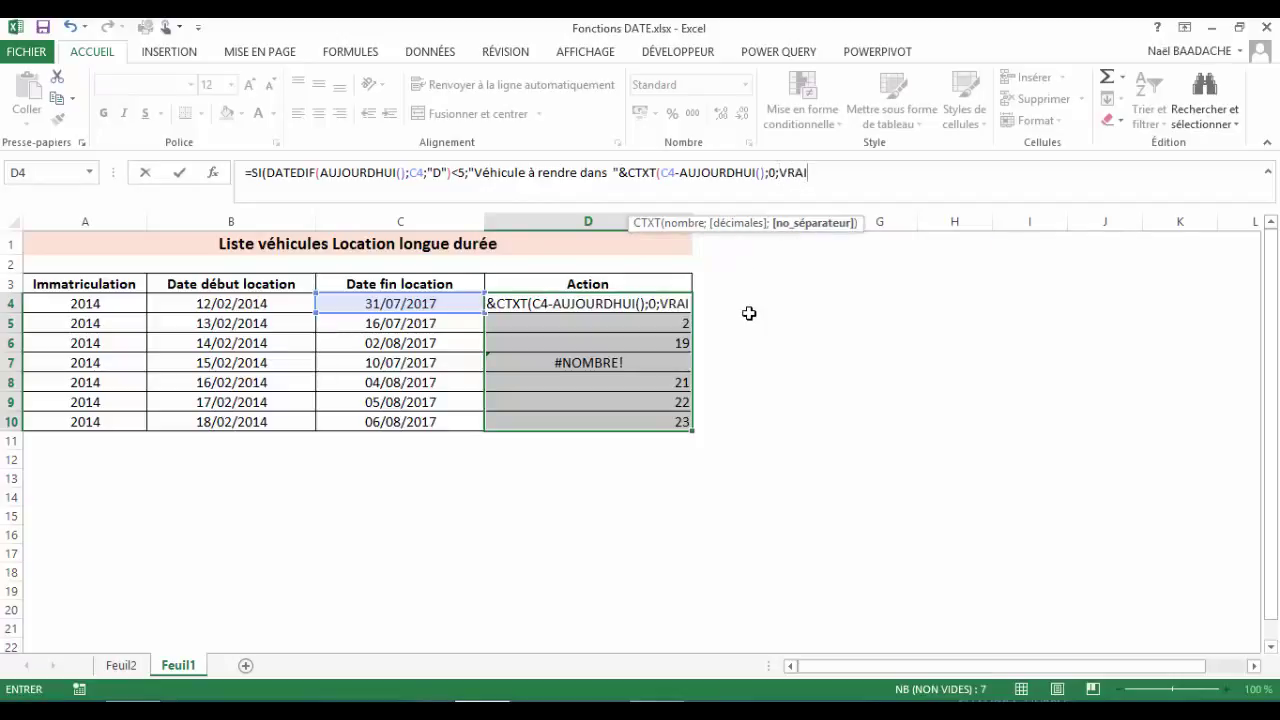
type(")")
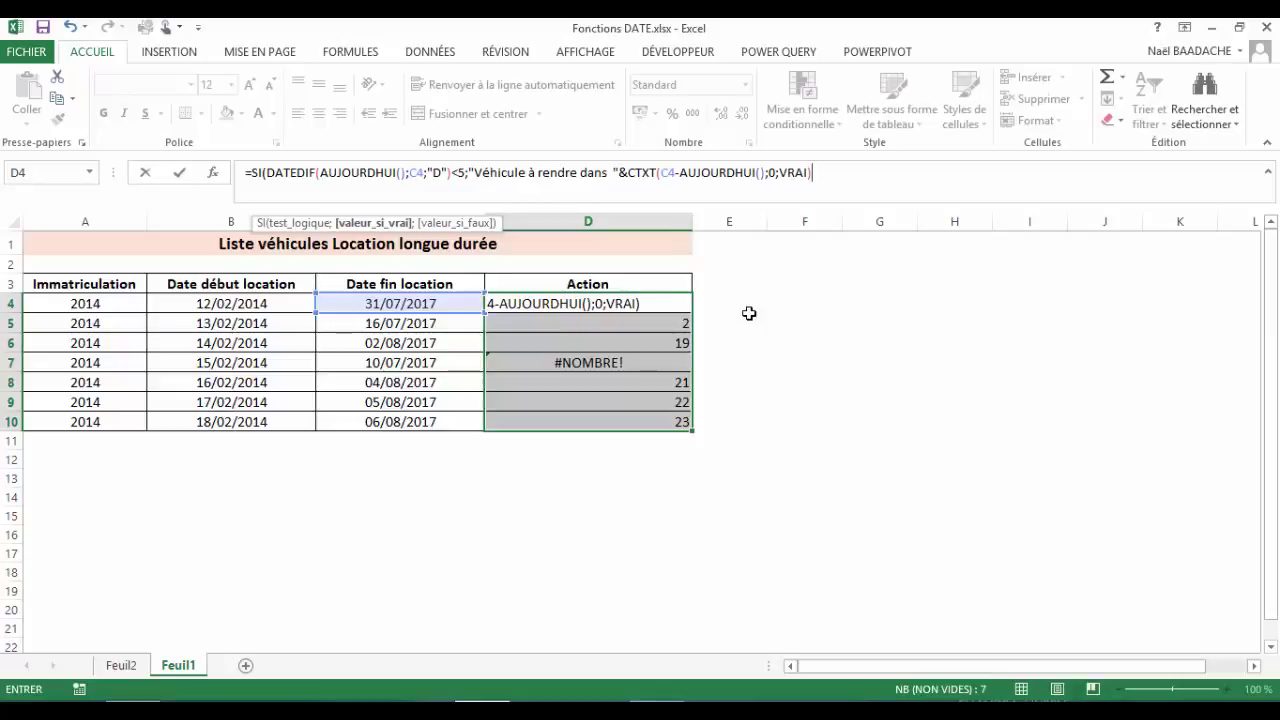
type(";")
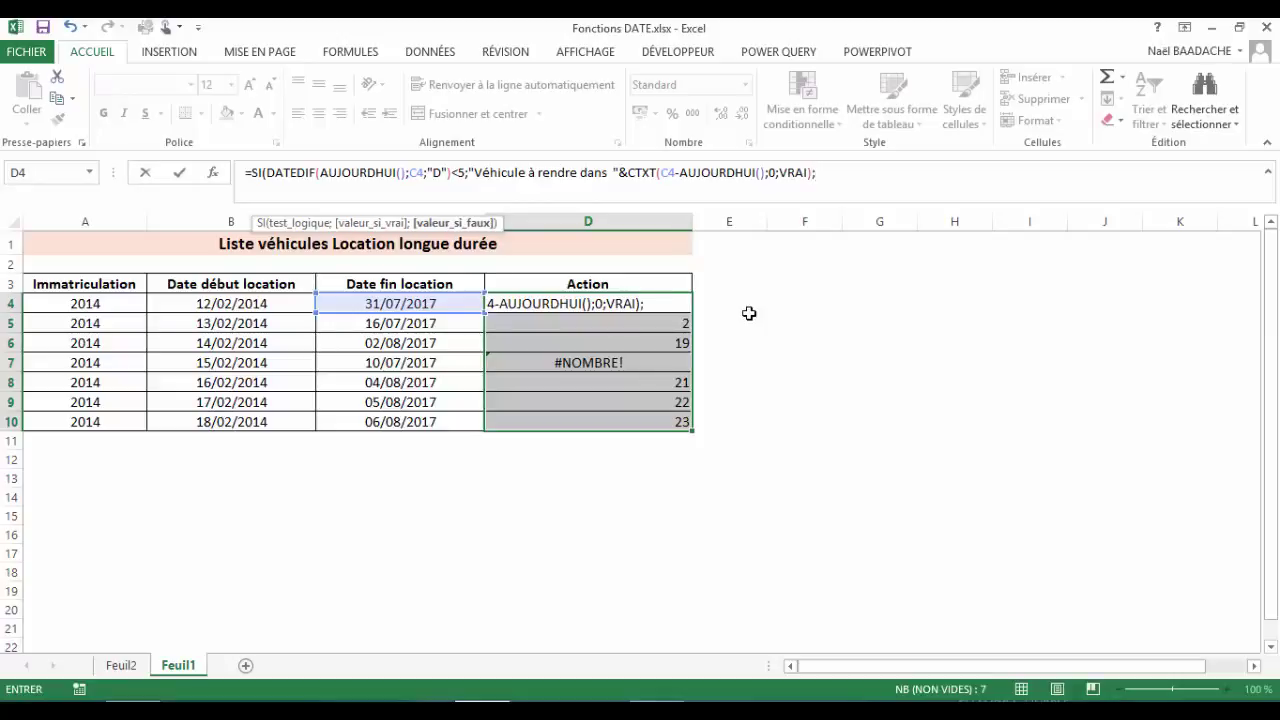
type("\"\"")
type(")")
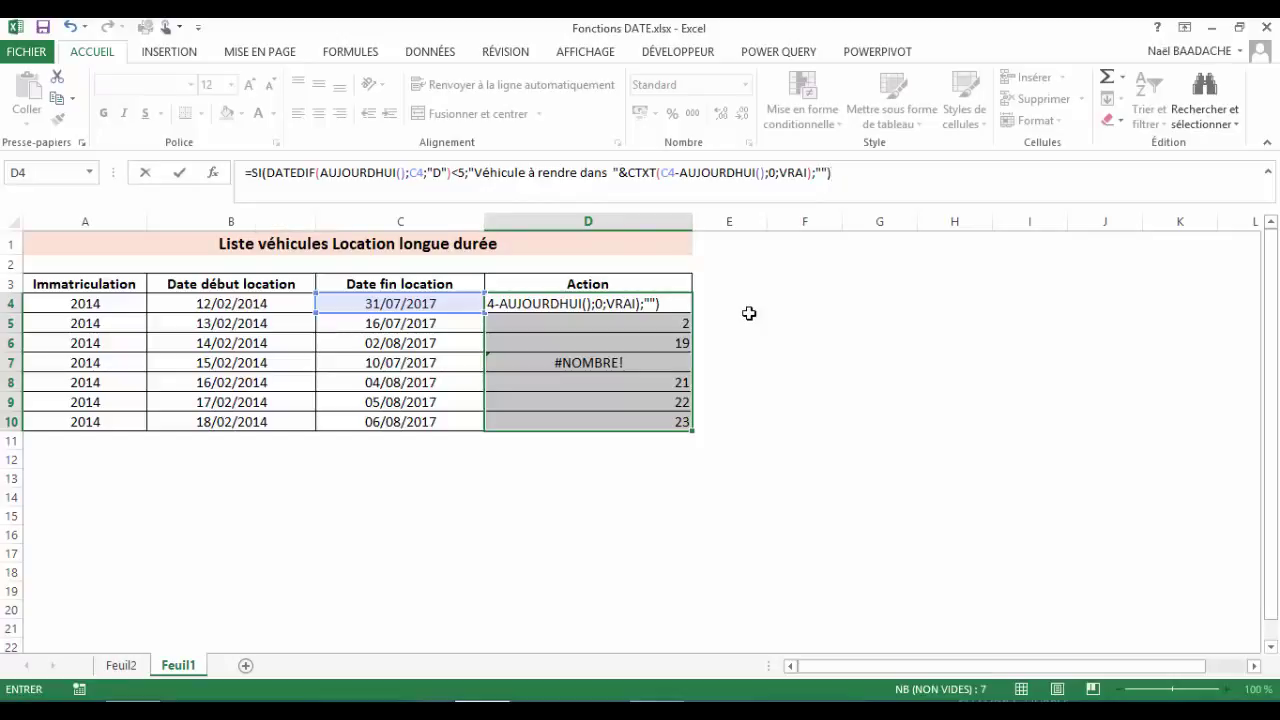
key("ctrl+Return")
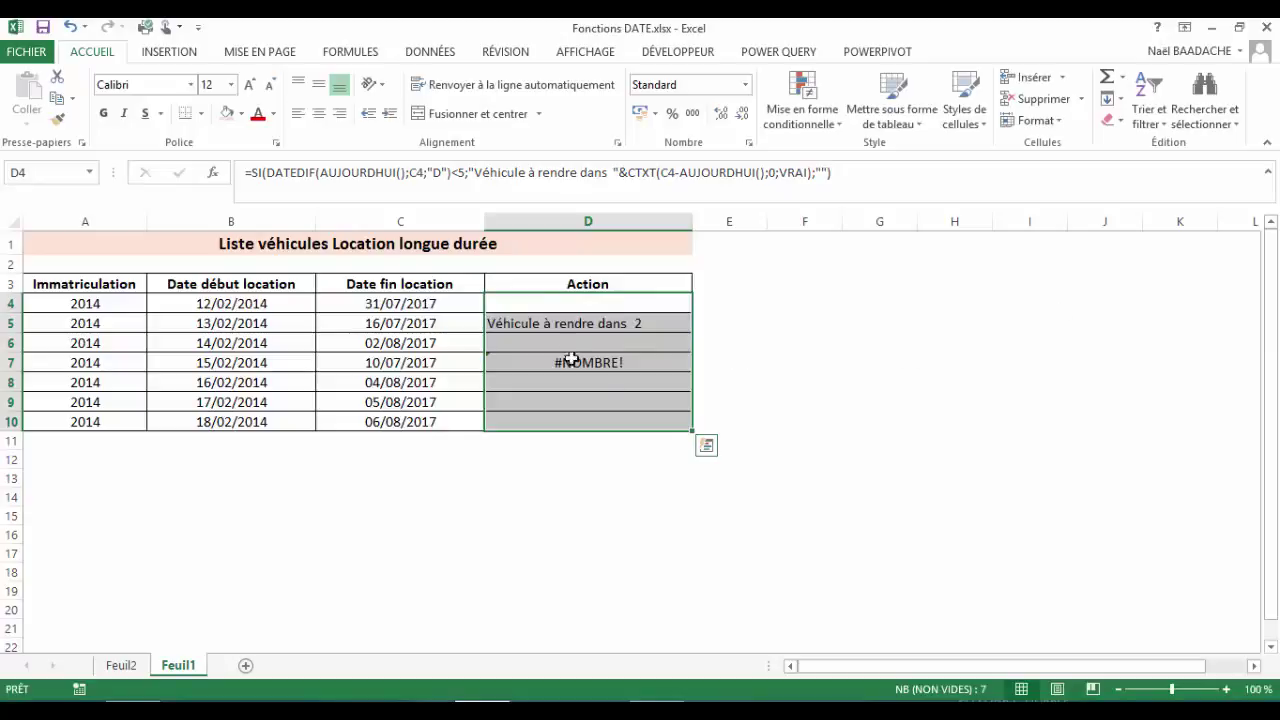
left_click(566, 324)
left_click(424, 322)
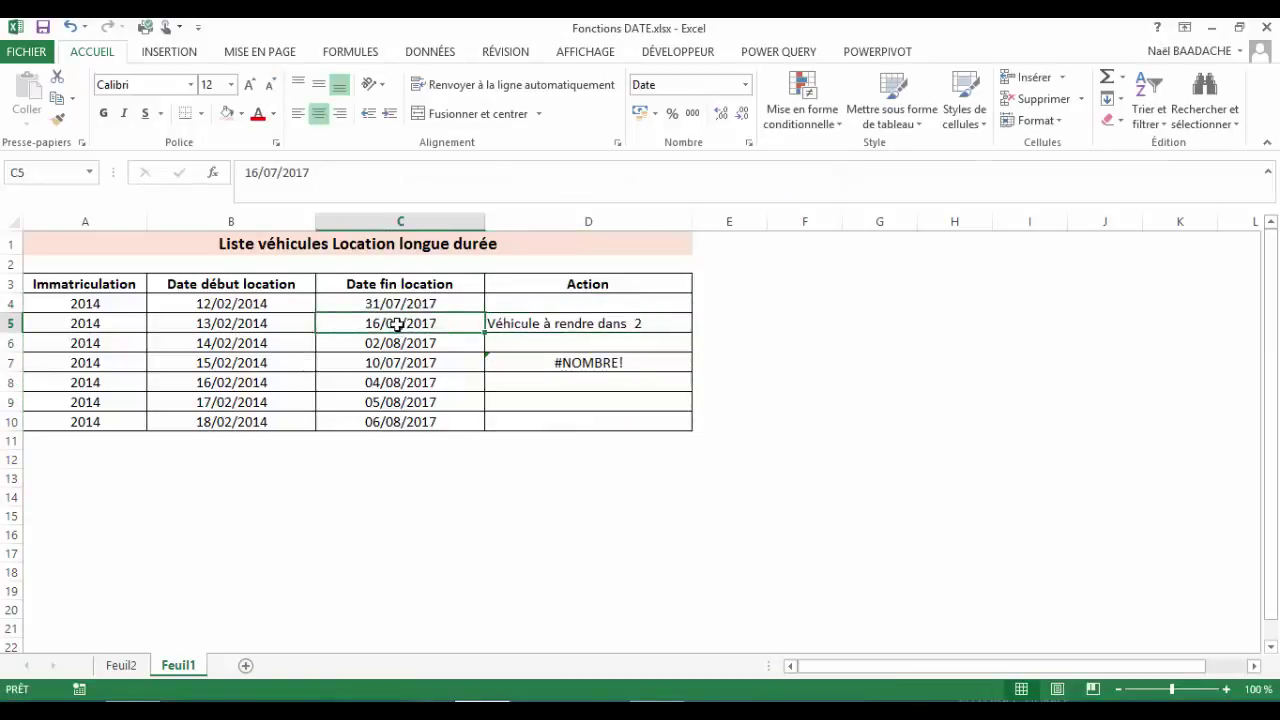
left_click(546, 324)
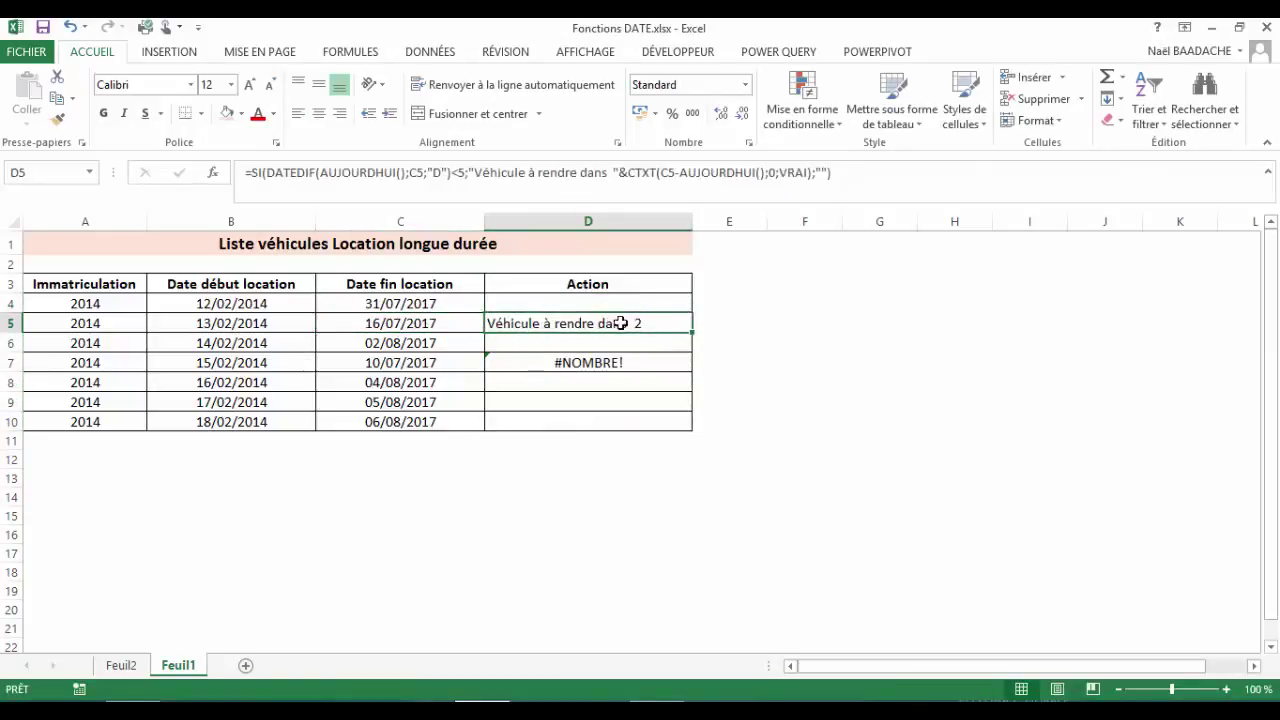
left_click(413, 304)
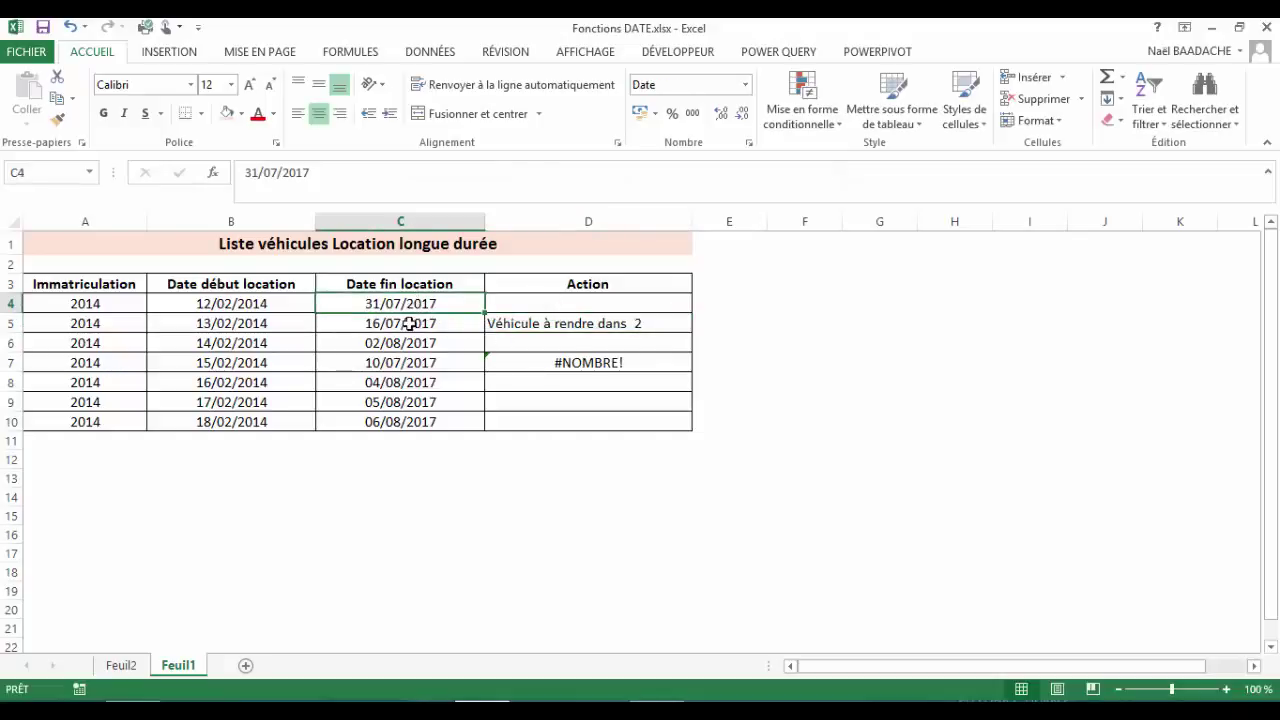
left_click(577, 368)
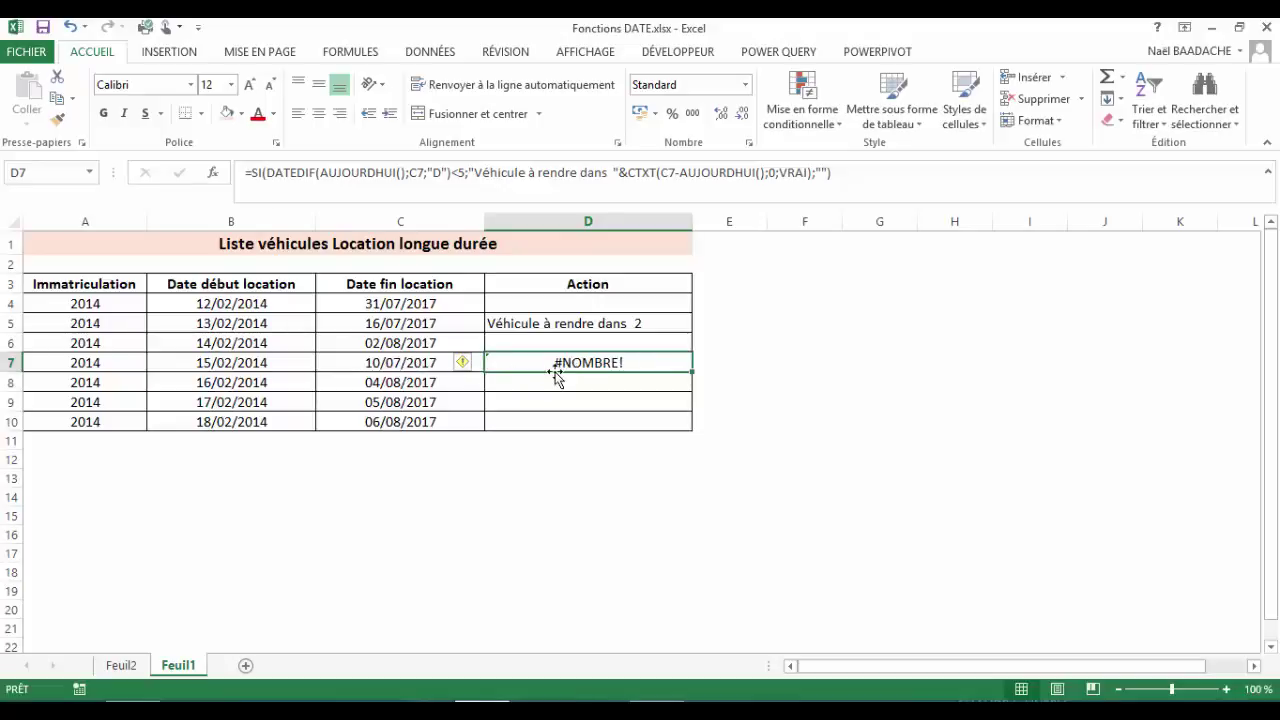
left_click(414, 363)
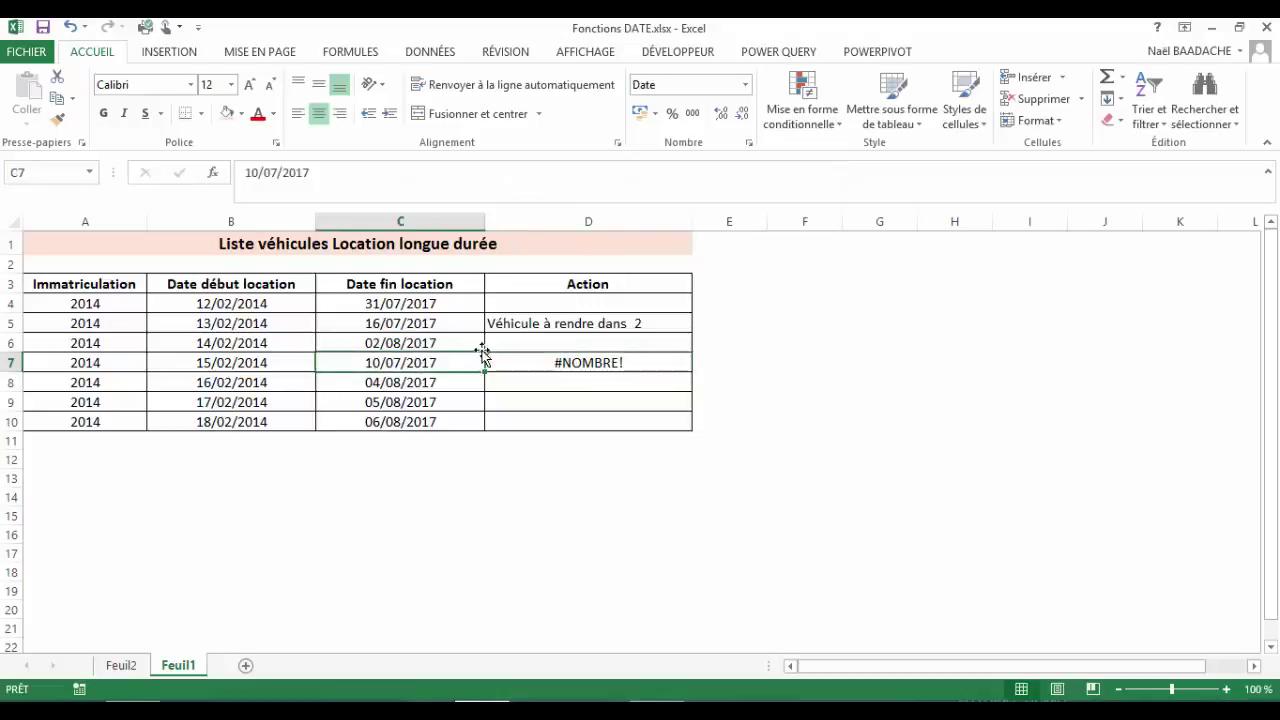
left_click(553, 305)
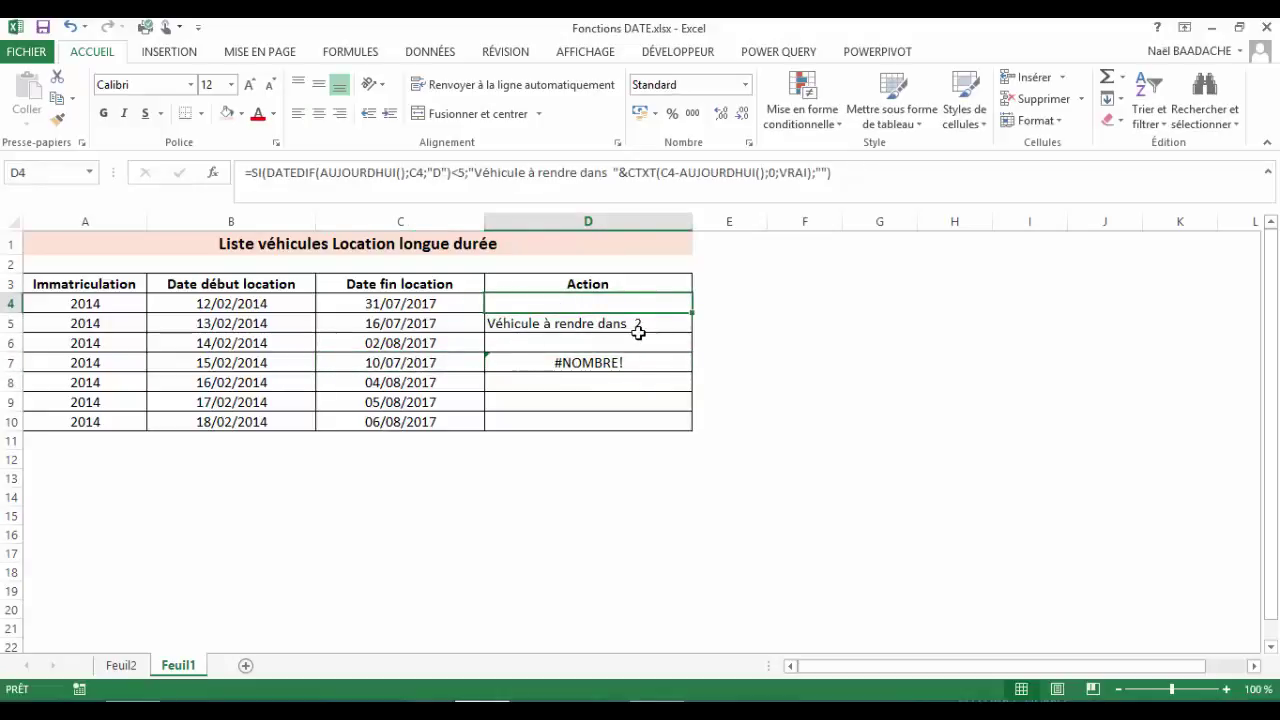
left_click_drag(589, 306, 590, 415)
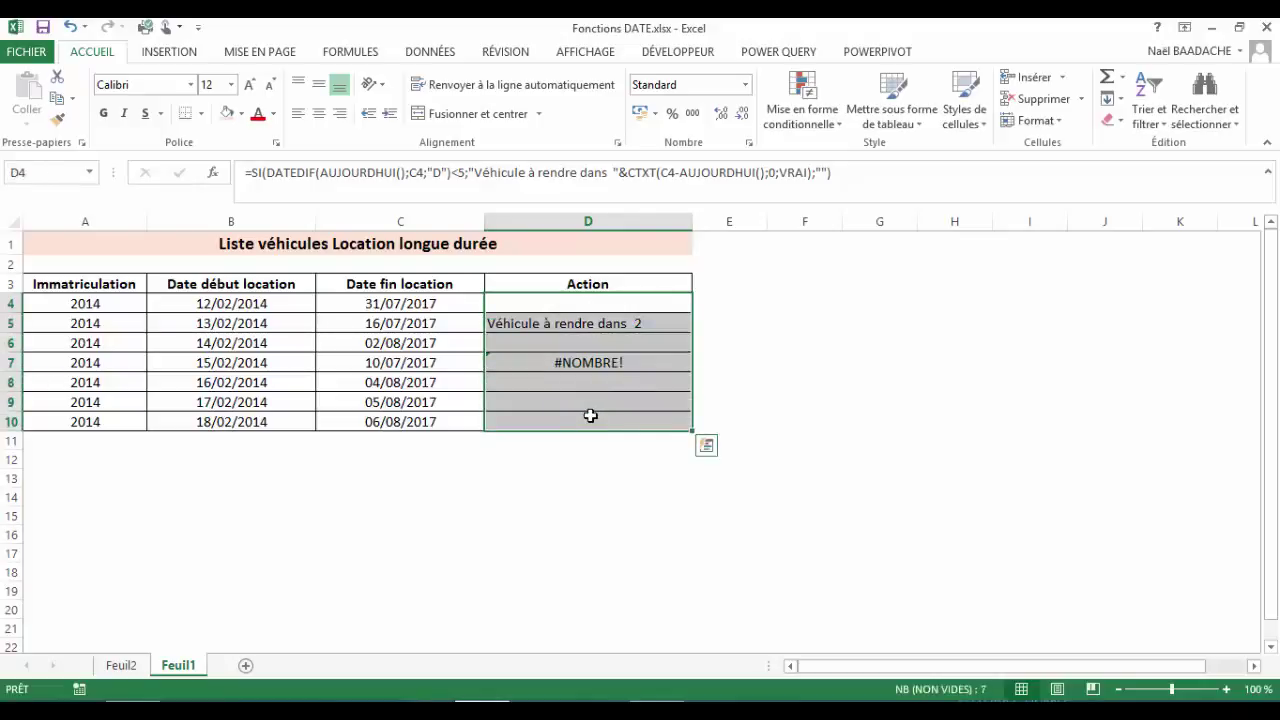
key("F2")
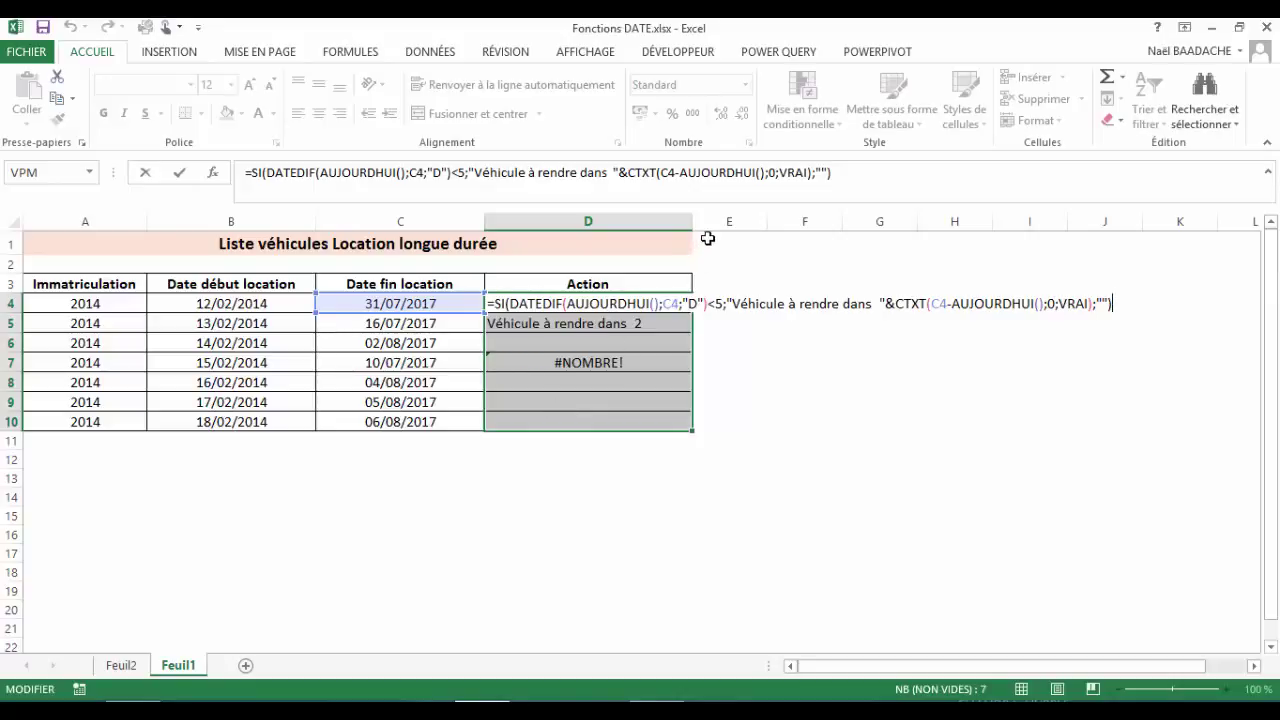
key("Return")
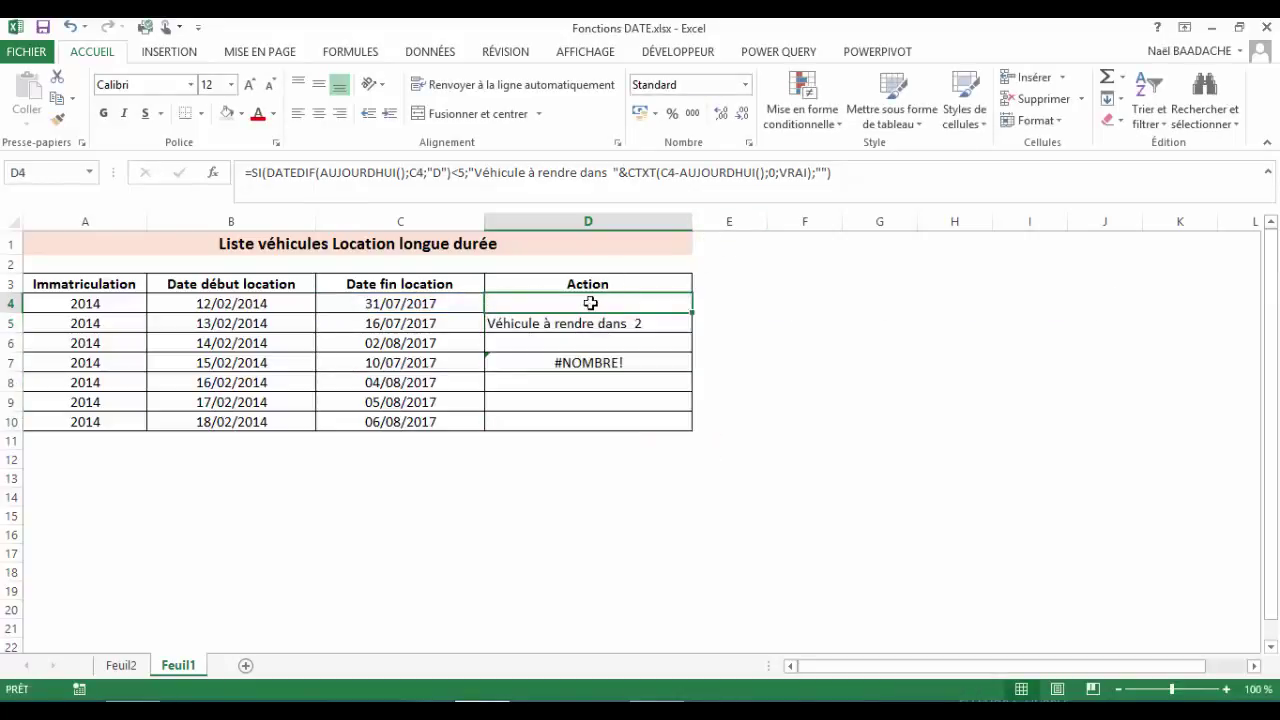
Step: Open D4's formula twice to place the edit point after the CTXT call, confirming it unchanged
double_click(590, 303)
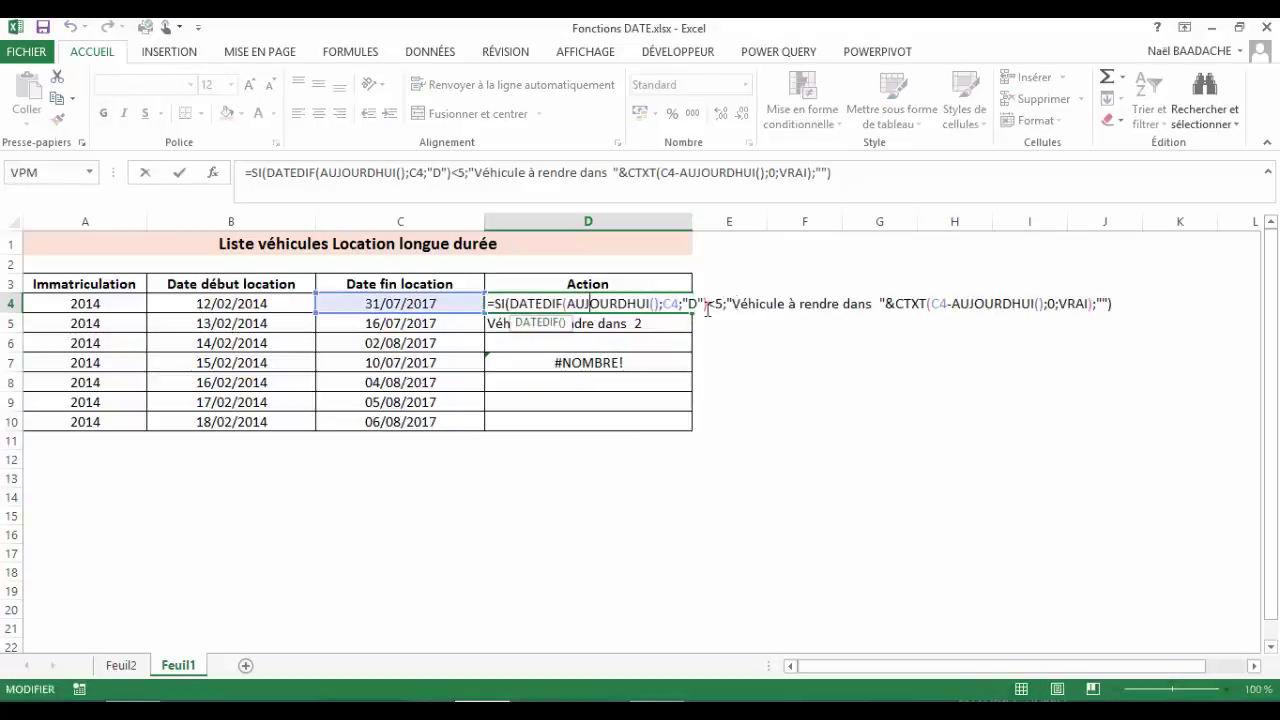
left_click(1041, 304)
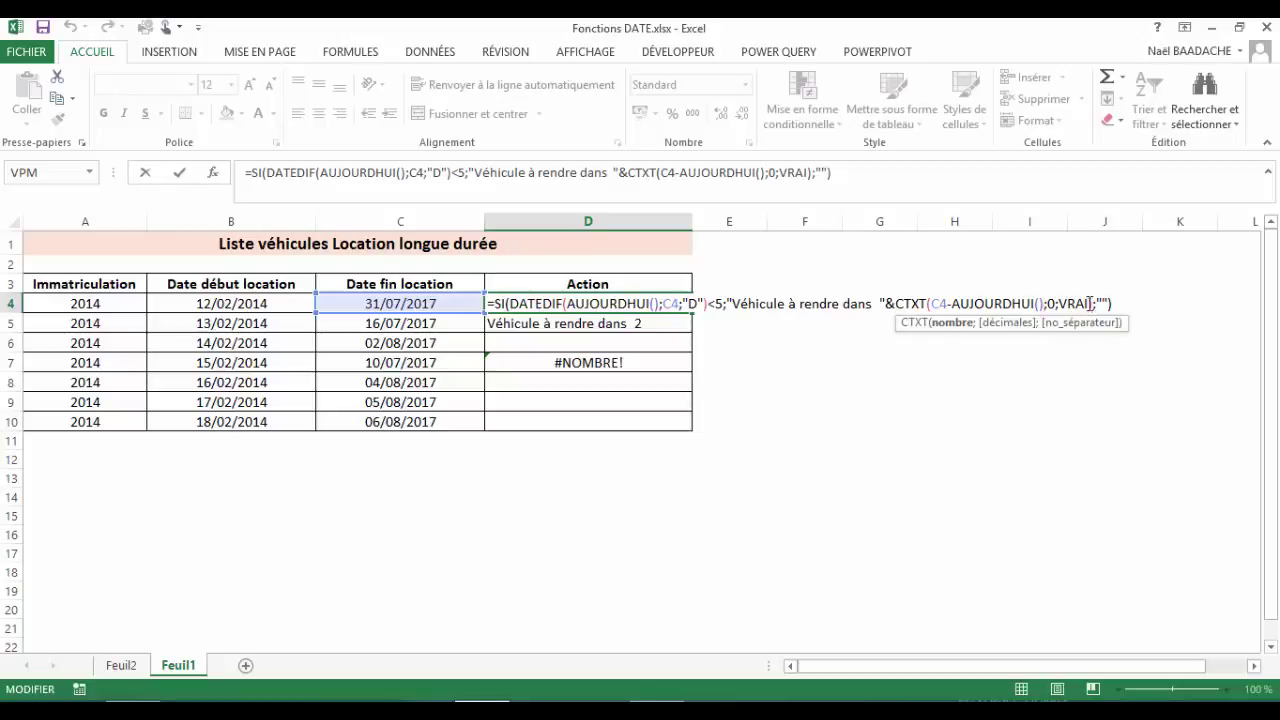
left_click(1092, 304)
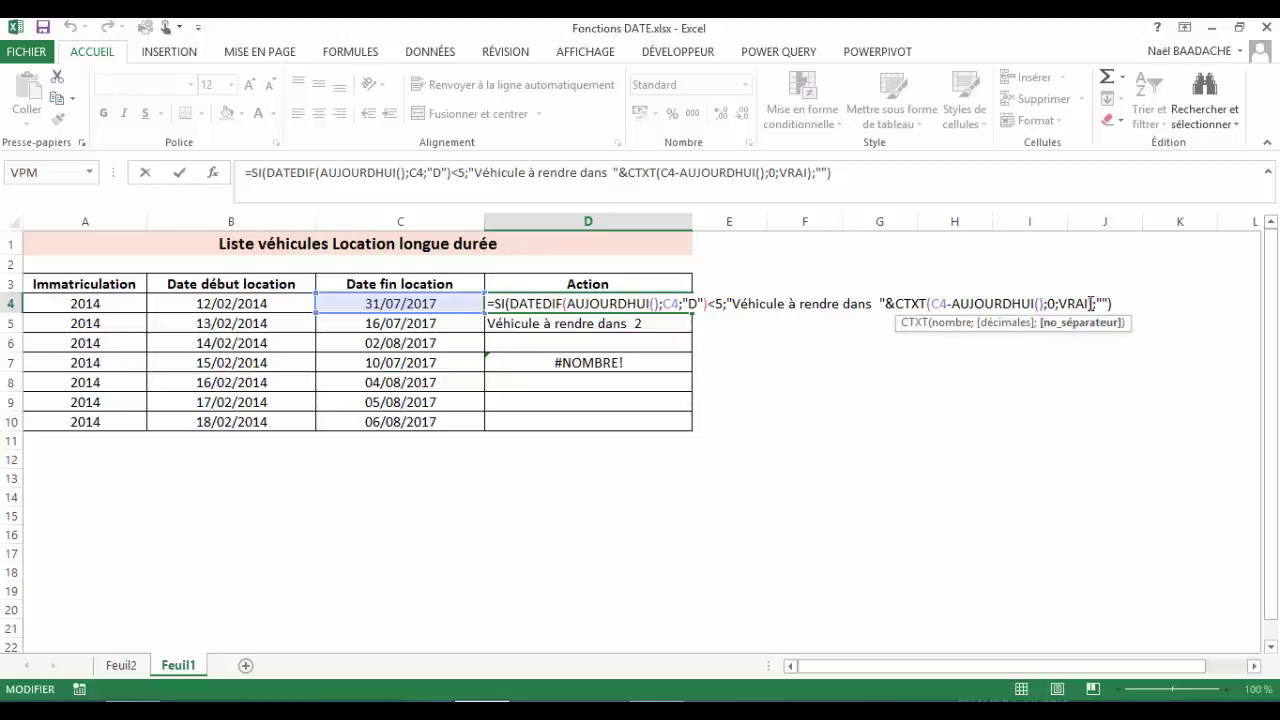
left_click(1097, 304)
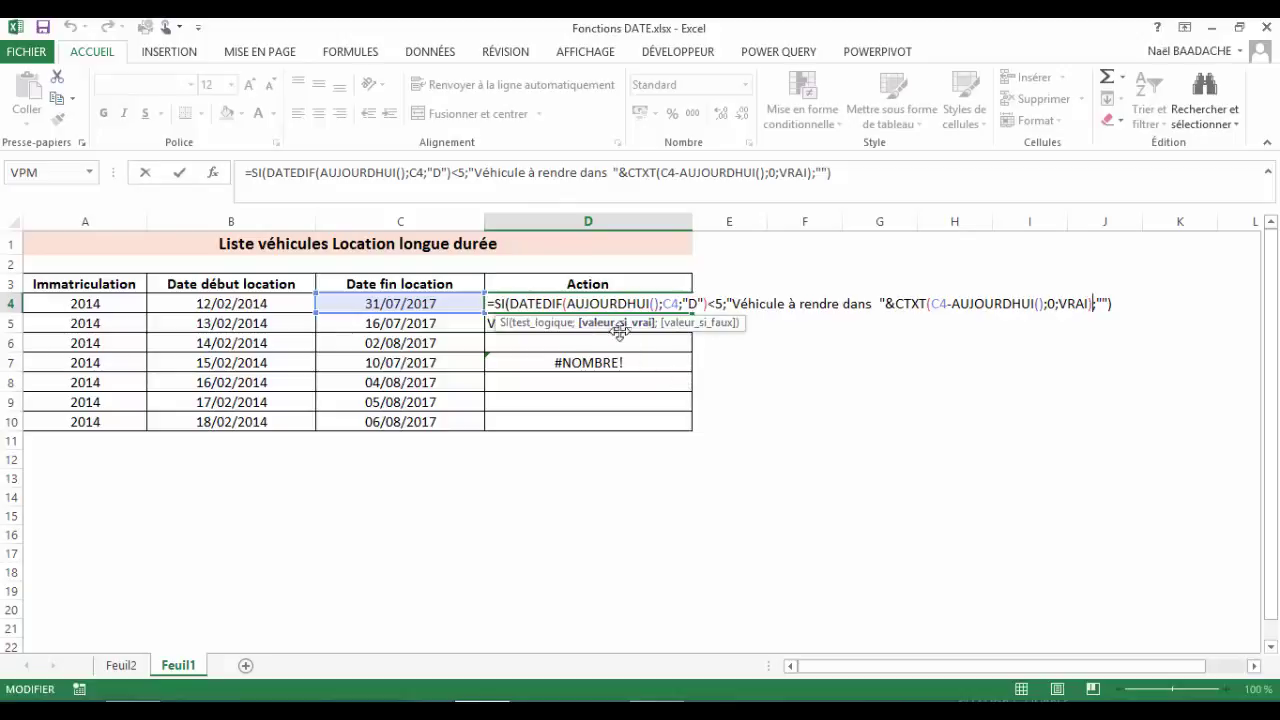
key("Return")
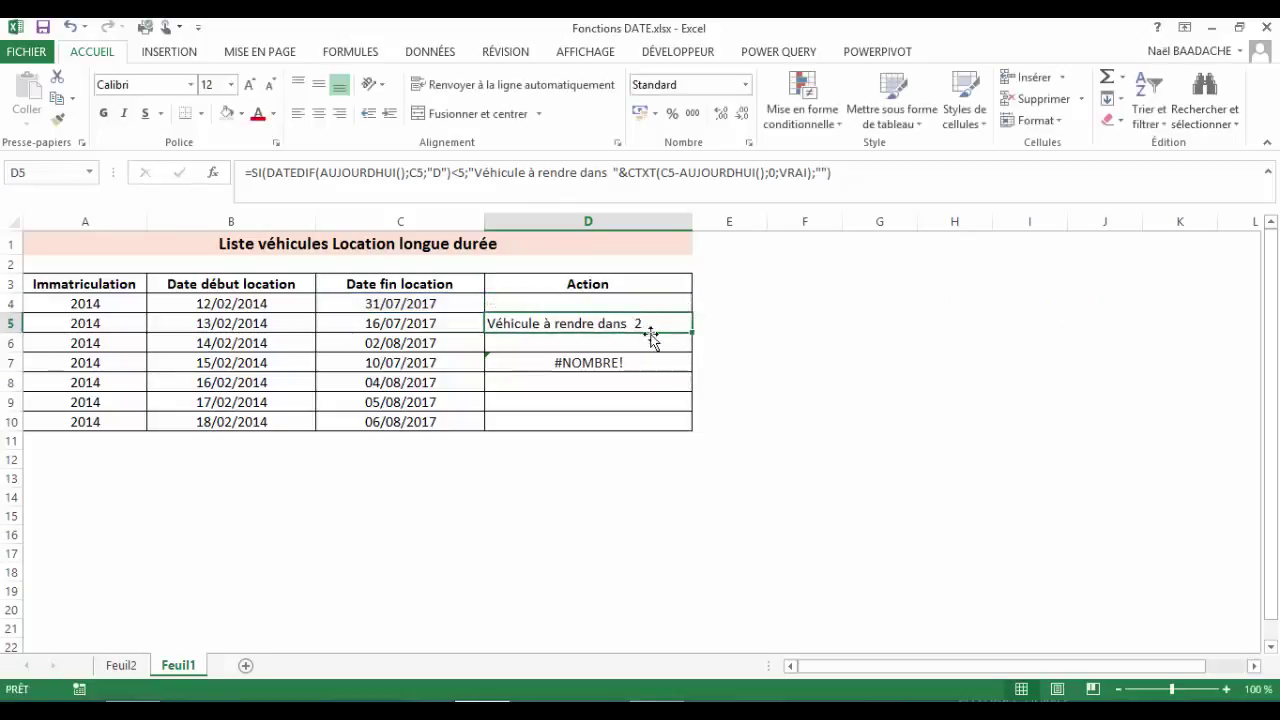
double_click(587, 305)
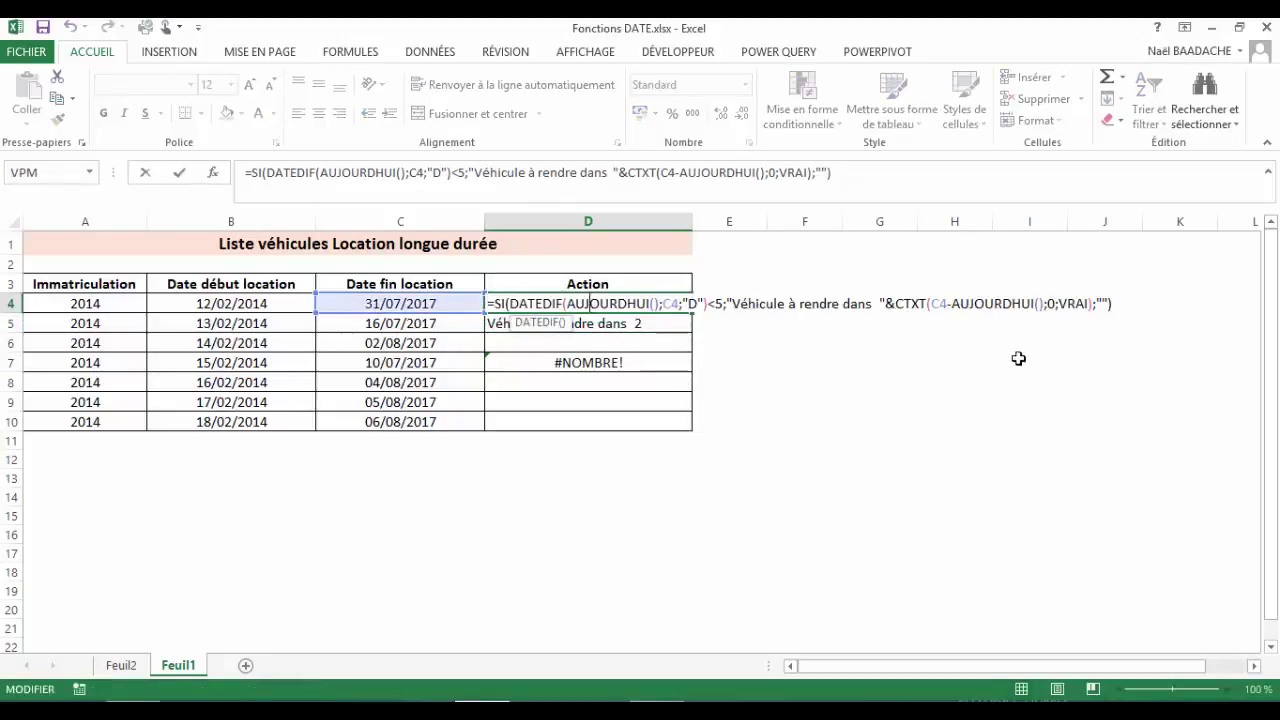
left_click(1094, 303)
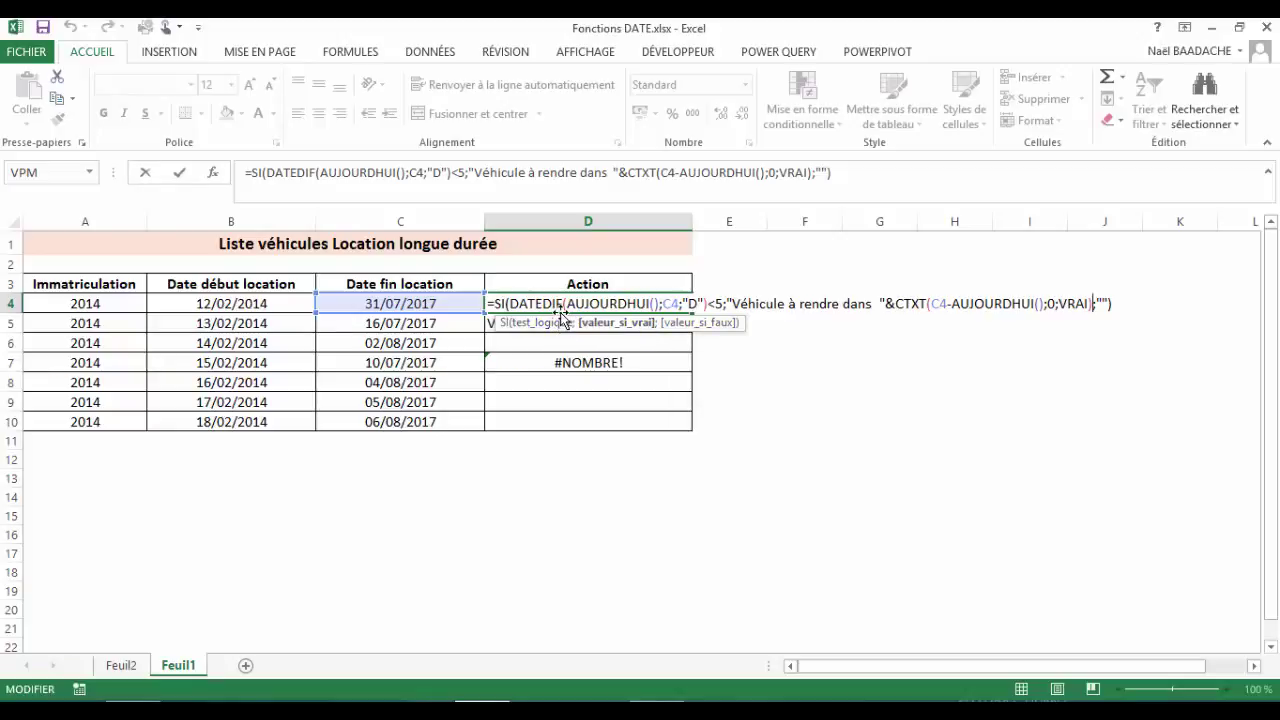
key("Return")
Step: Cancel the accidental move of D5 onto D4 and reopen D4 with the edit point after CTXT
left_click_drag(566, 333, 573, 312)
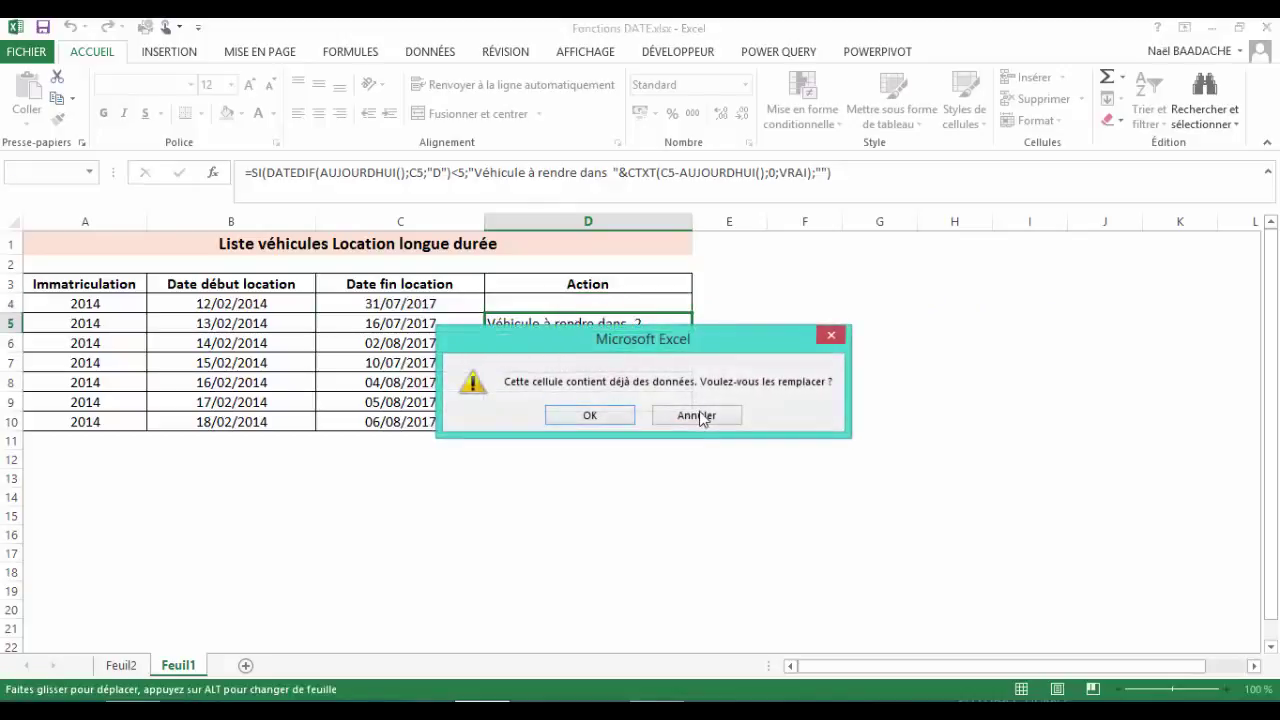
left_click(697, 415)
double_click(612, 303)
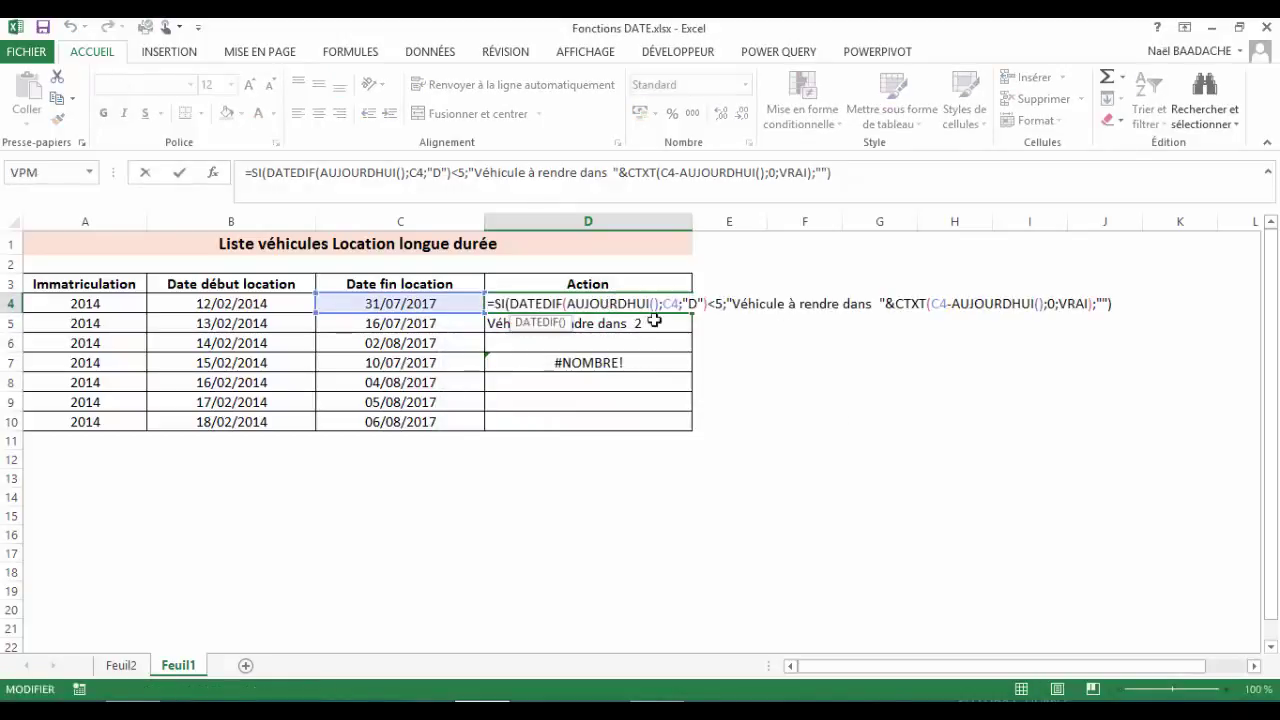
left_click(1093, 303)
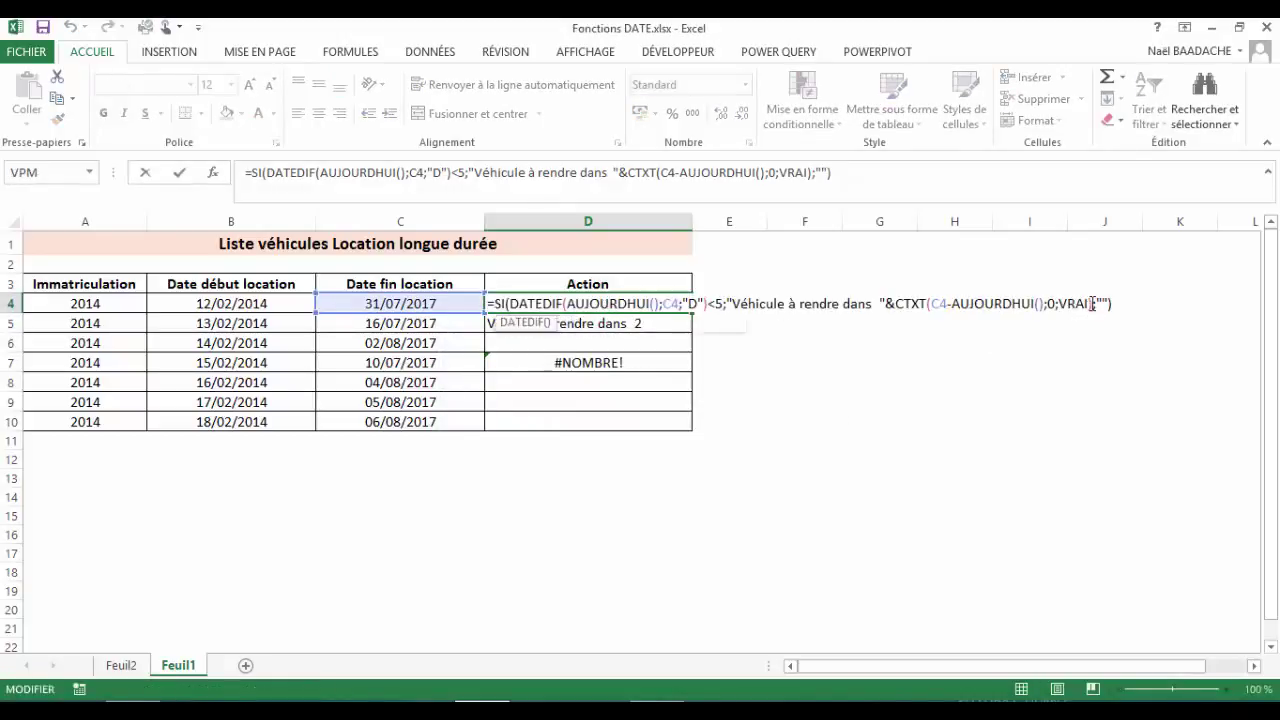
Step: Append &"Jrs" after the day count in D4's Action formula and confirm it
left_click_drag(744, 327, 982, 396)
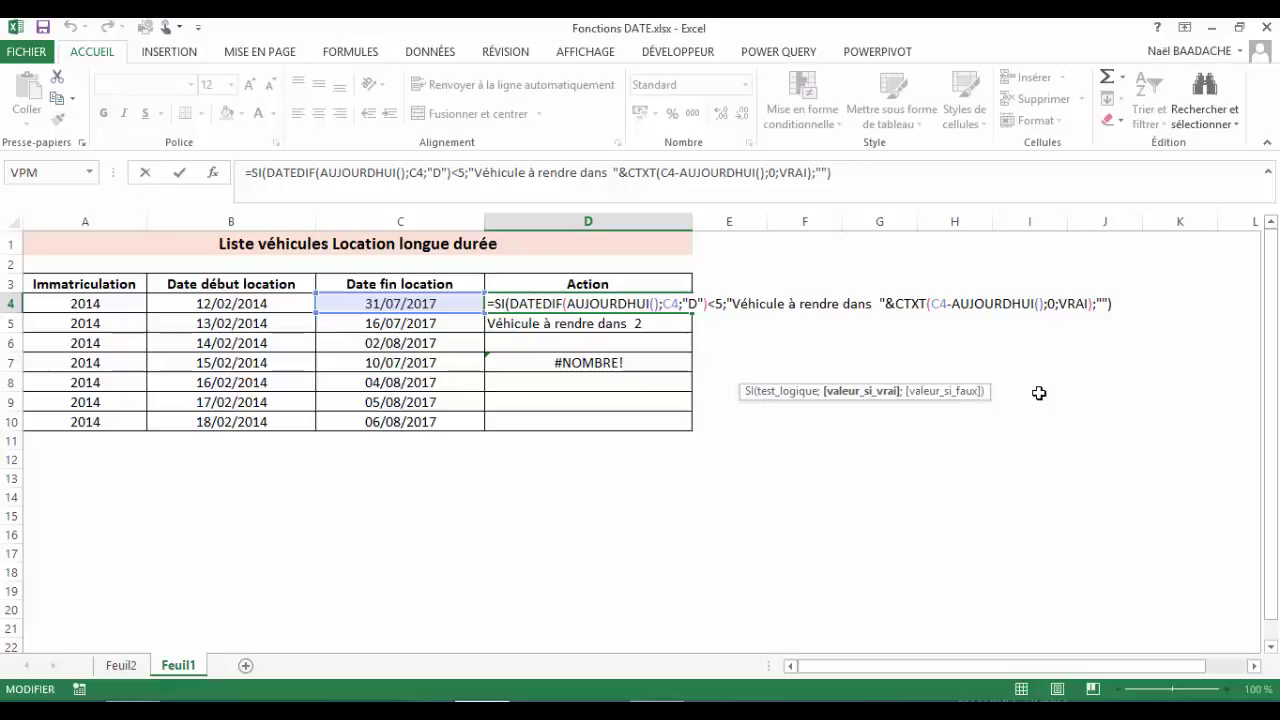
type("&")
type("\"")
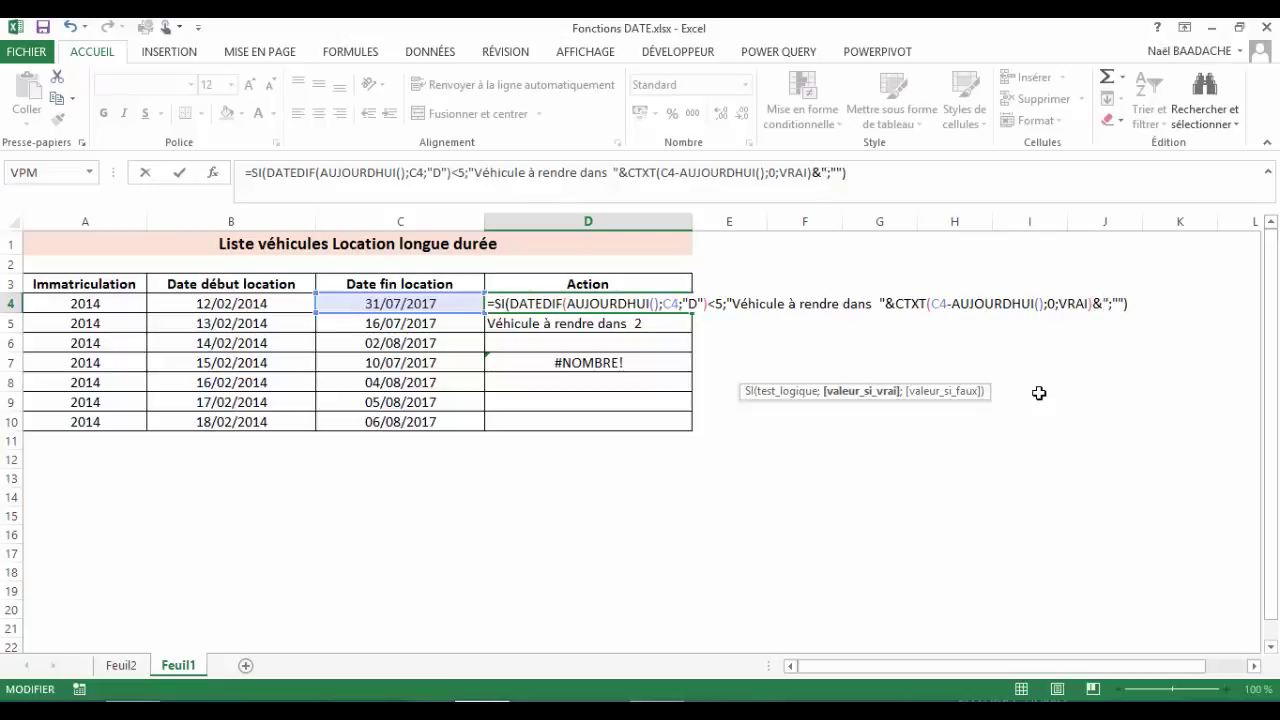
type("J")
type("rs\"")
key("Return")
key("Up")
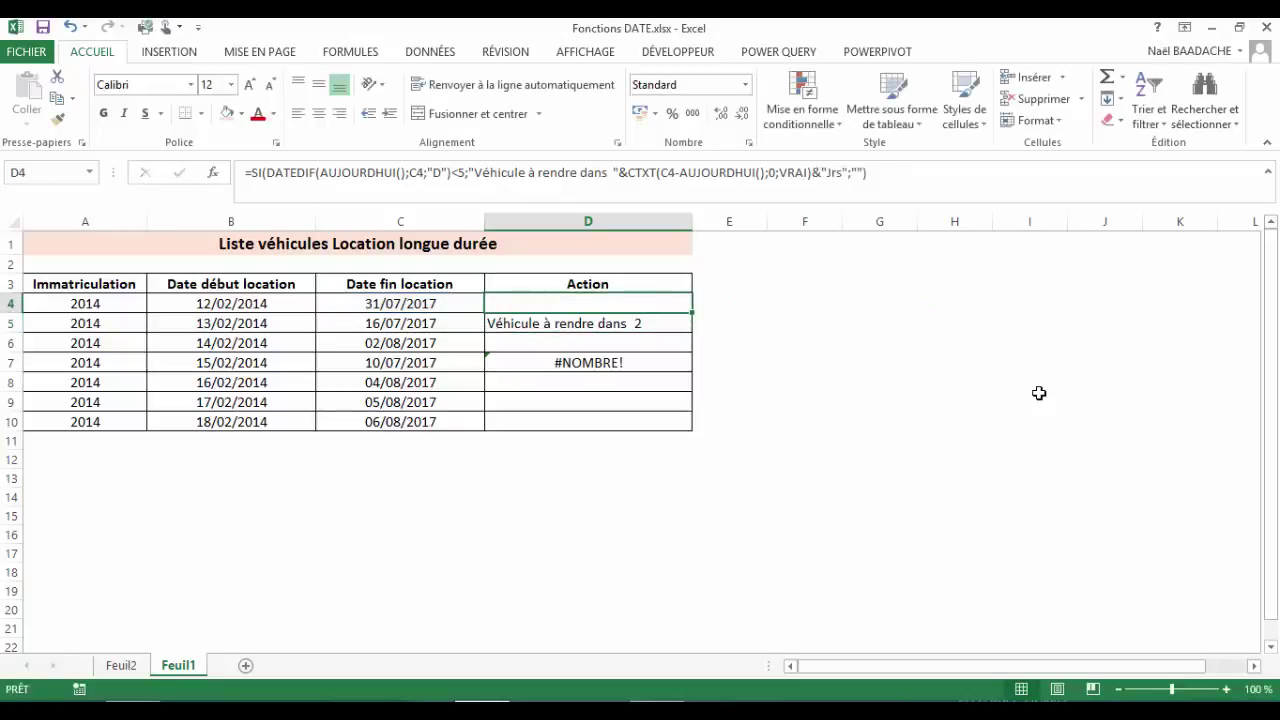
Step: Fill the D4 Action formula into all cells D4:D10
left_click_drag(668, 300, 669, 422)
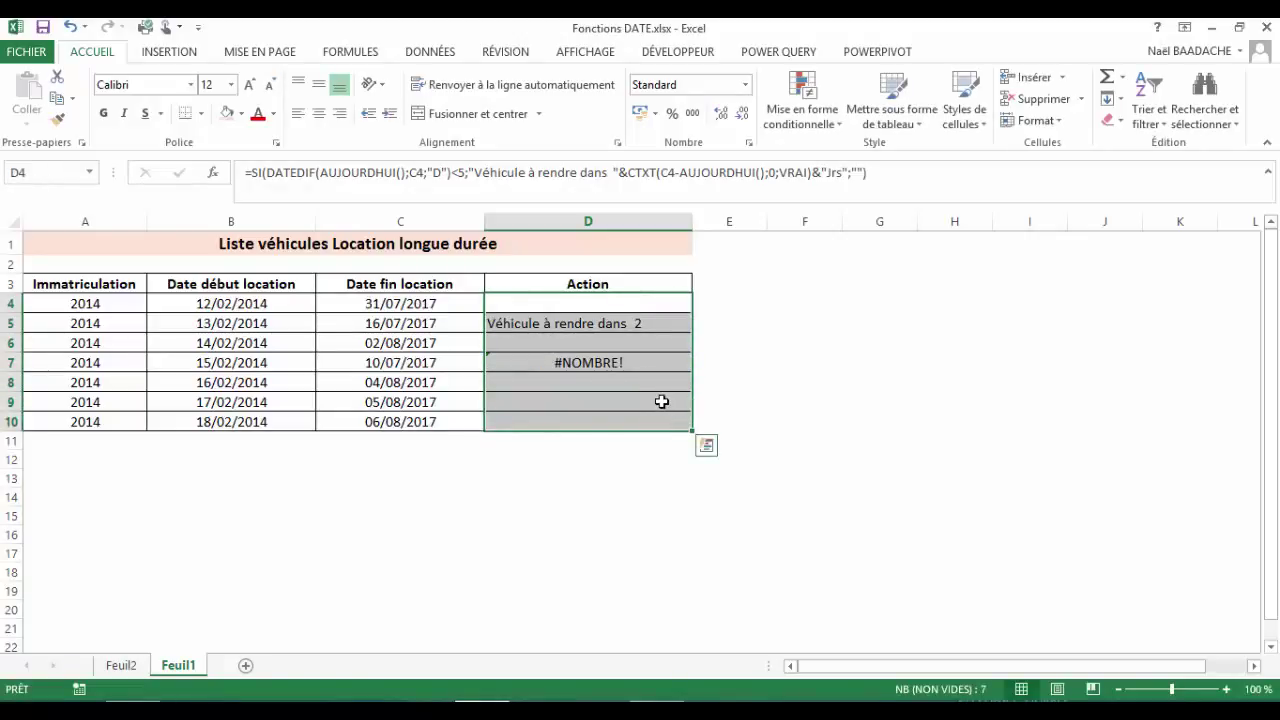
key("F2")
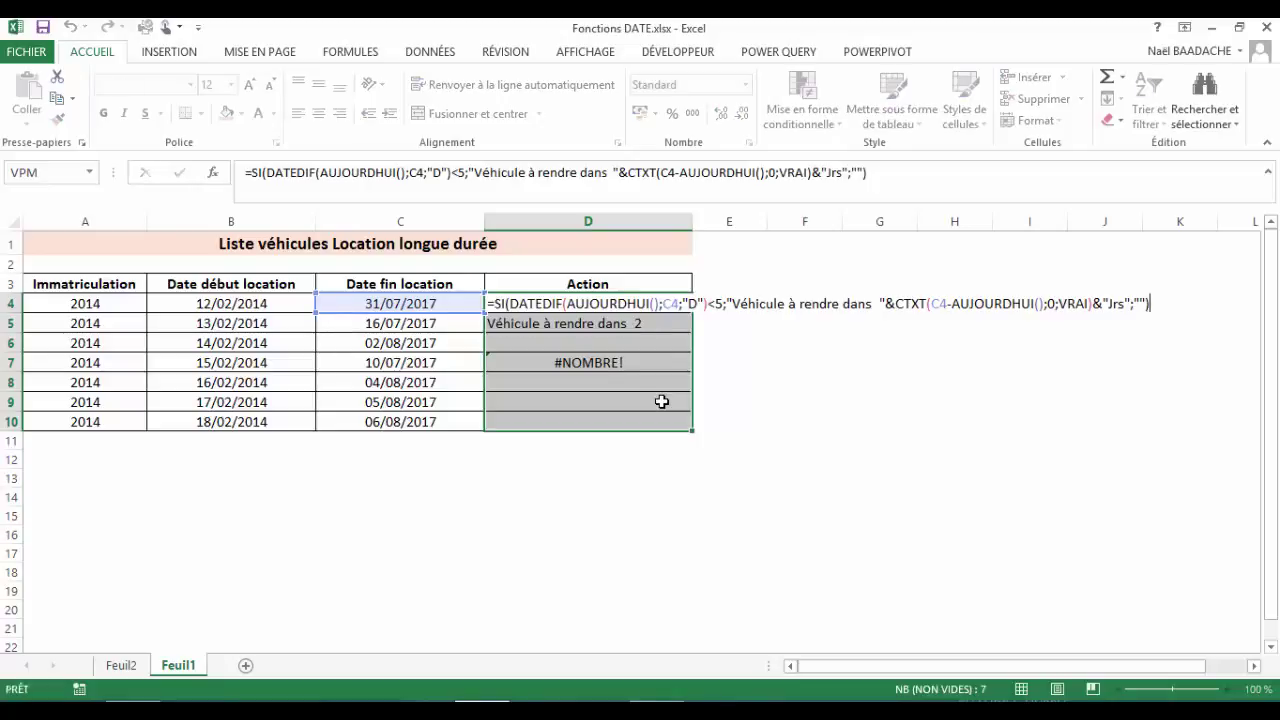
key("ctrl+Return")
Step: Add a space before Jrs in D5's formula, then reselect D4:D10
left_click(600, 323)
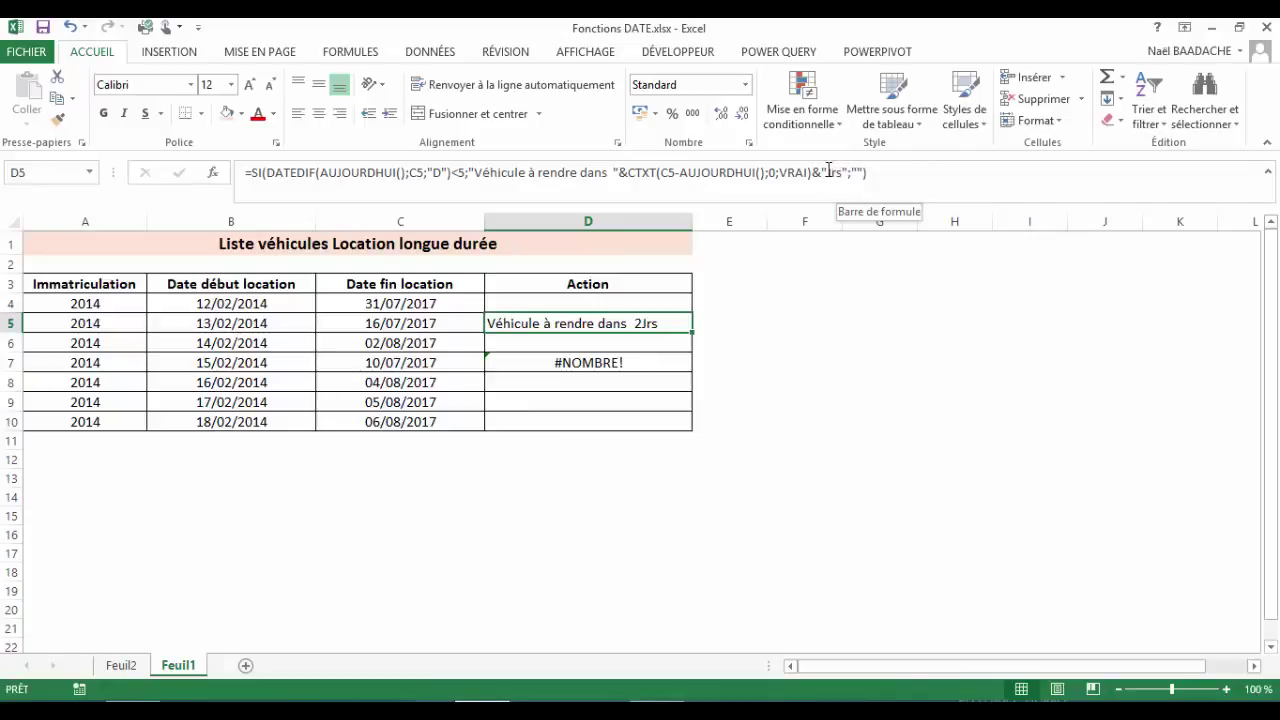
left_click(828, 172)
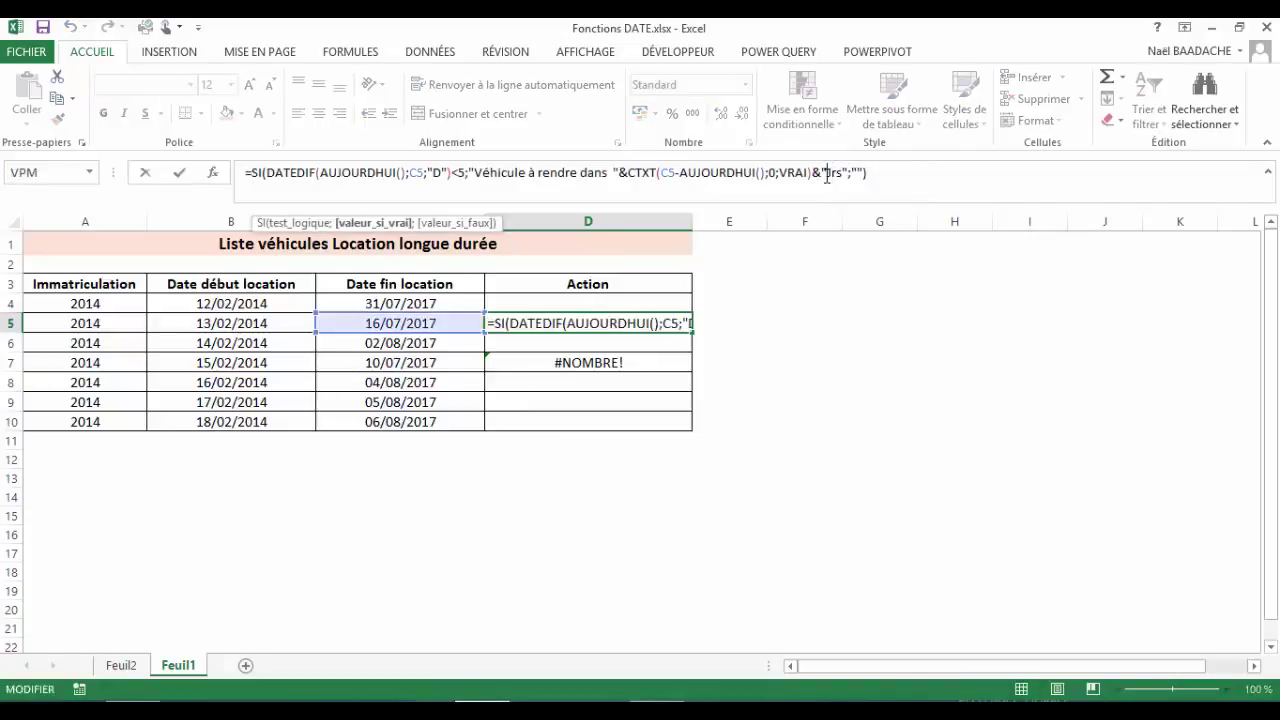
key("Return")
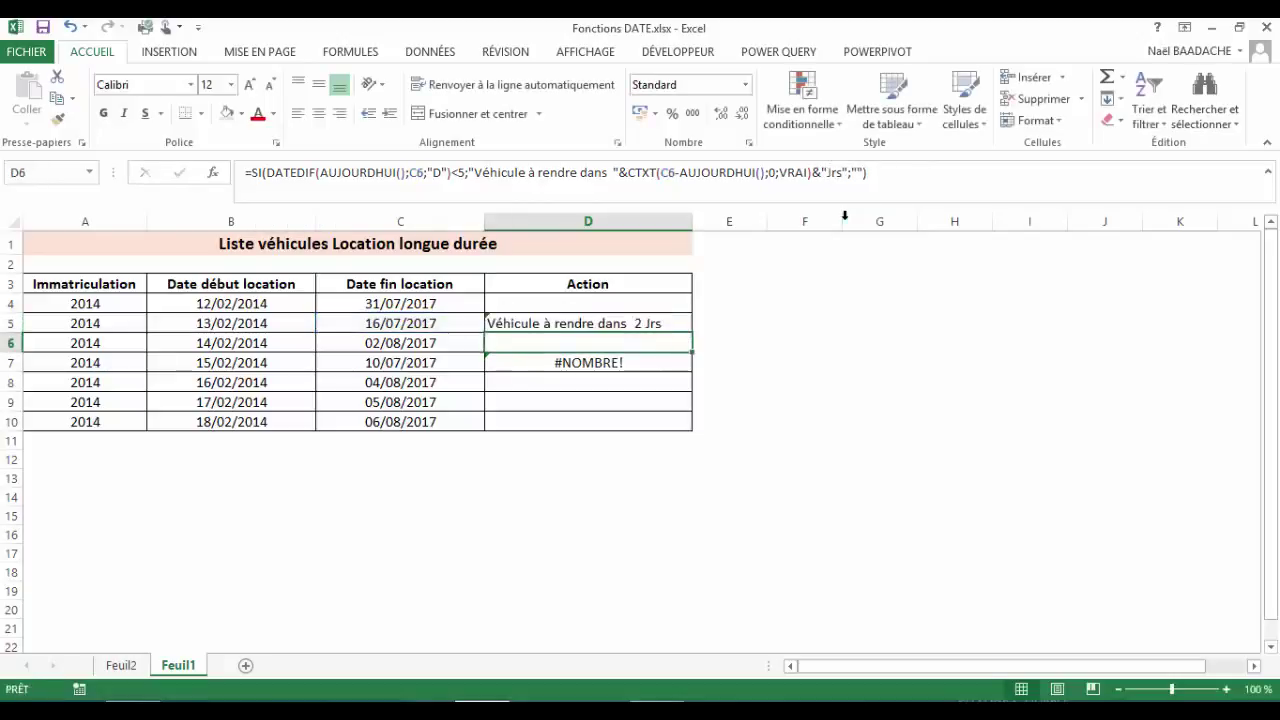
key("Up")
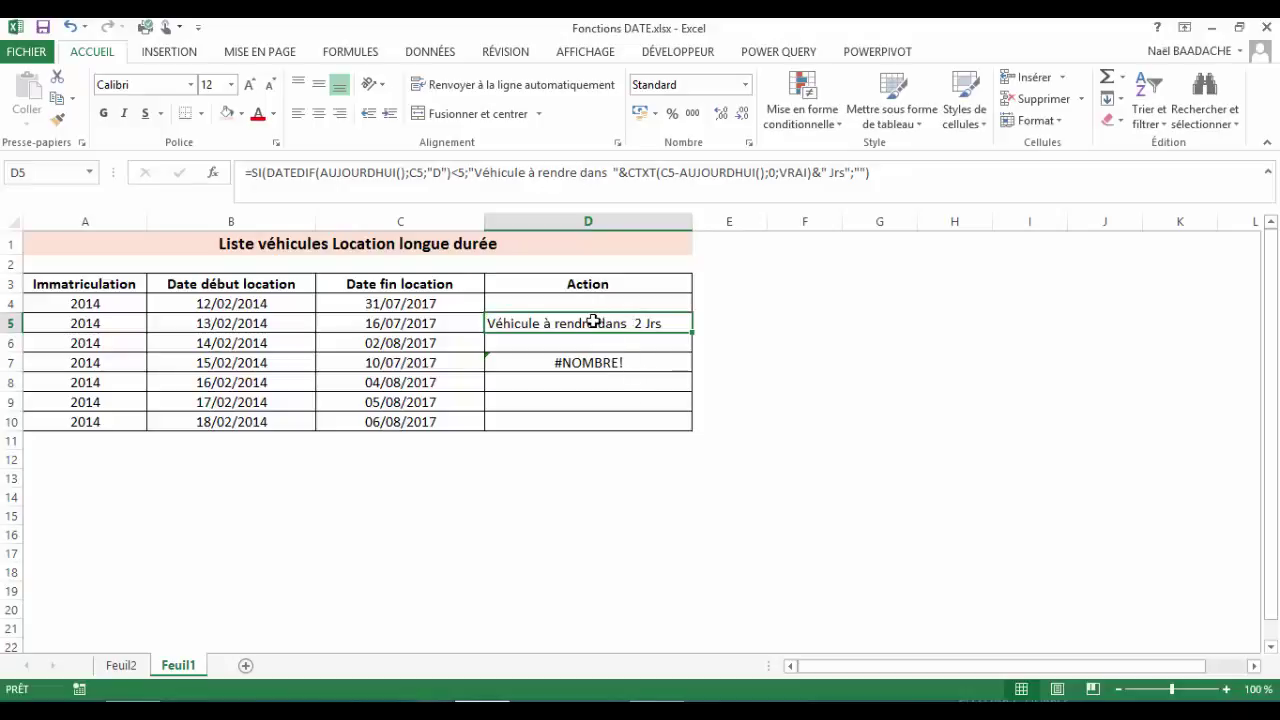
left_click(588, 302)
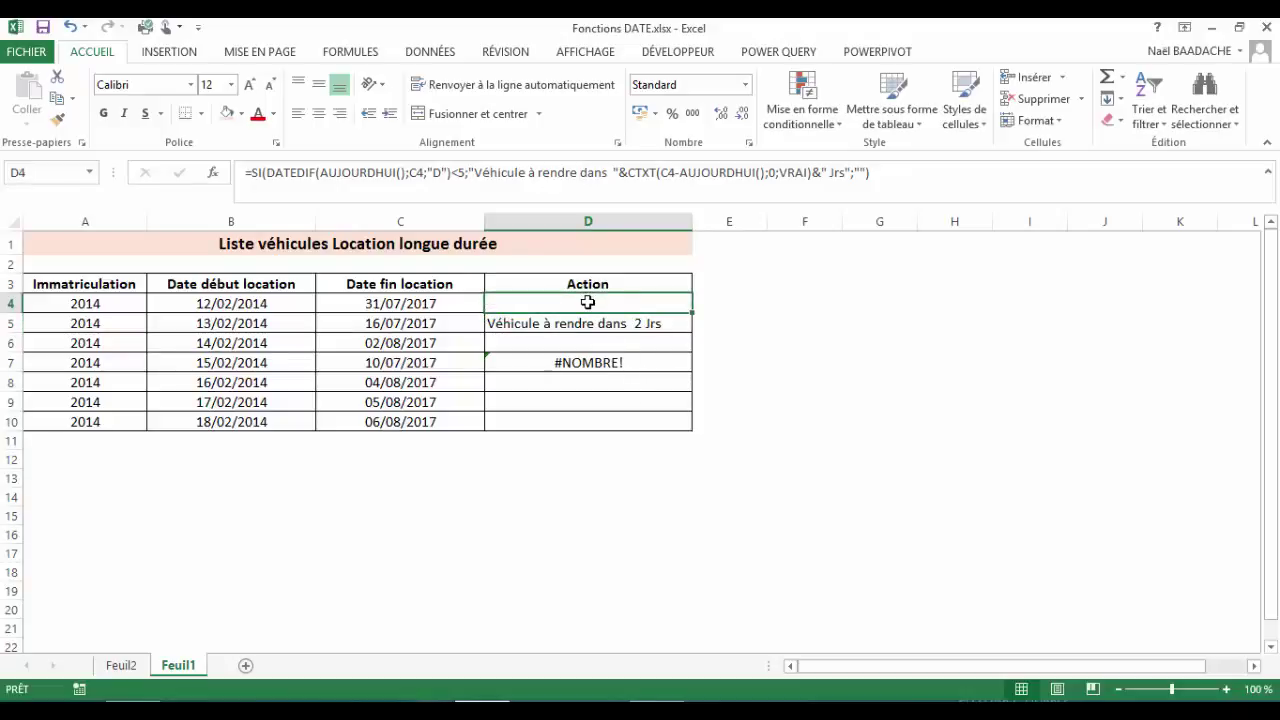
left_click_drag(588, 302, 587, 414)
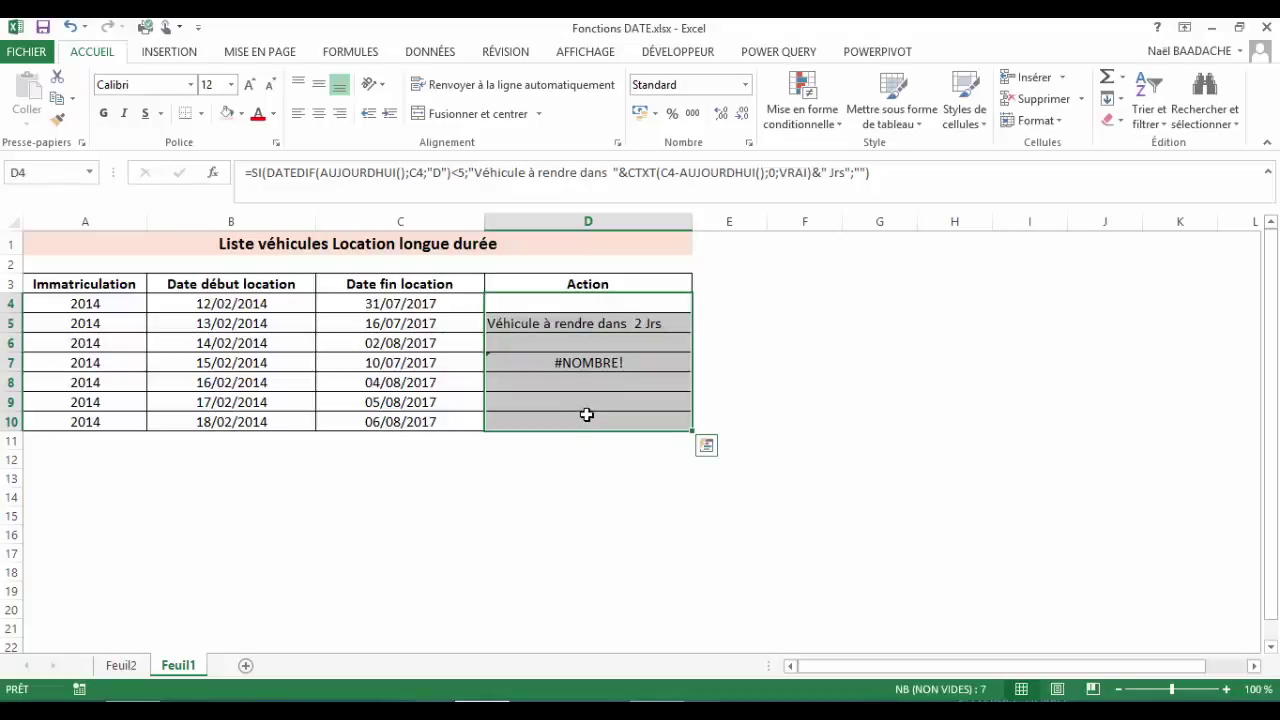
Step: Wrap D4's formula in SIERREUR( and begin the error argument with ;"E
left_click(254, 171)
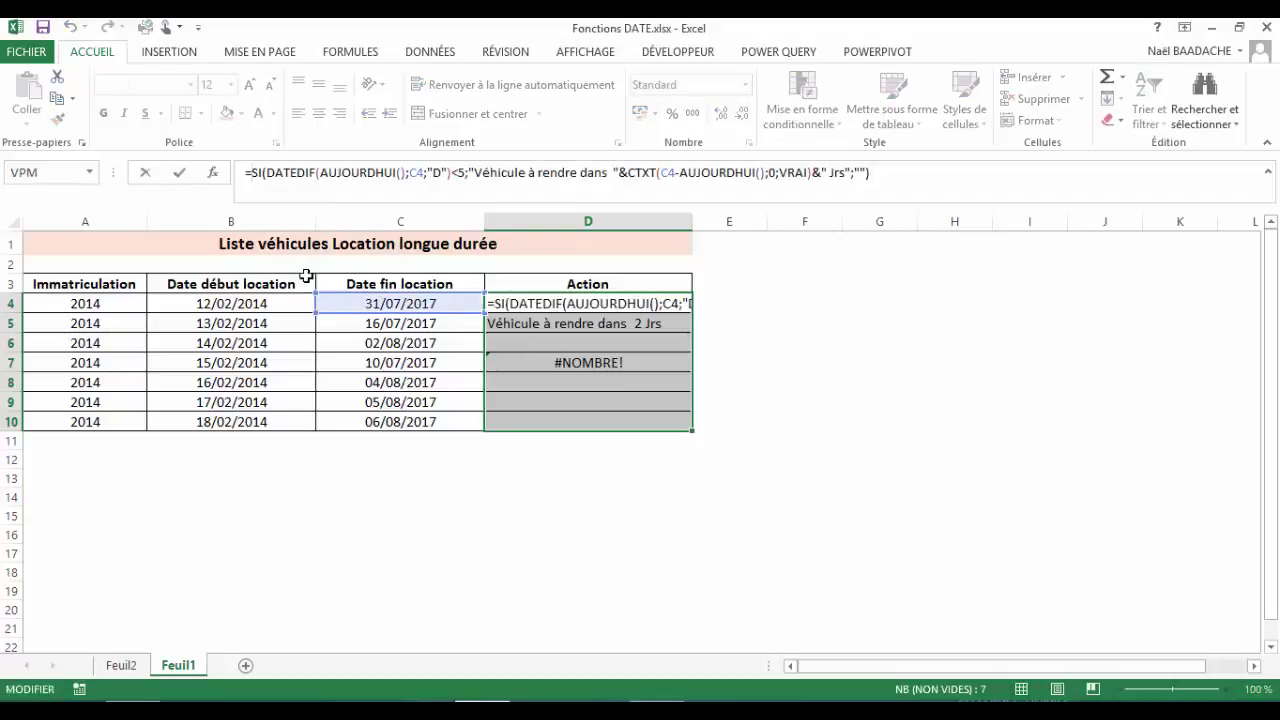
type("SI")
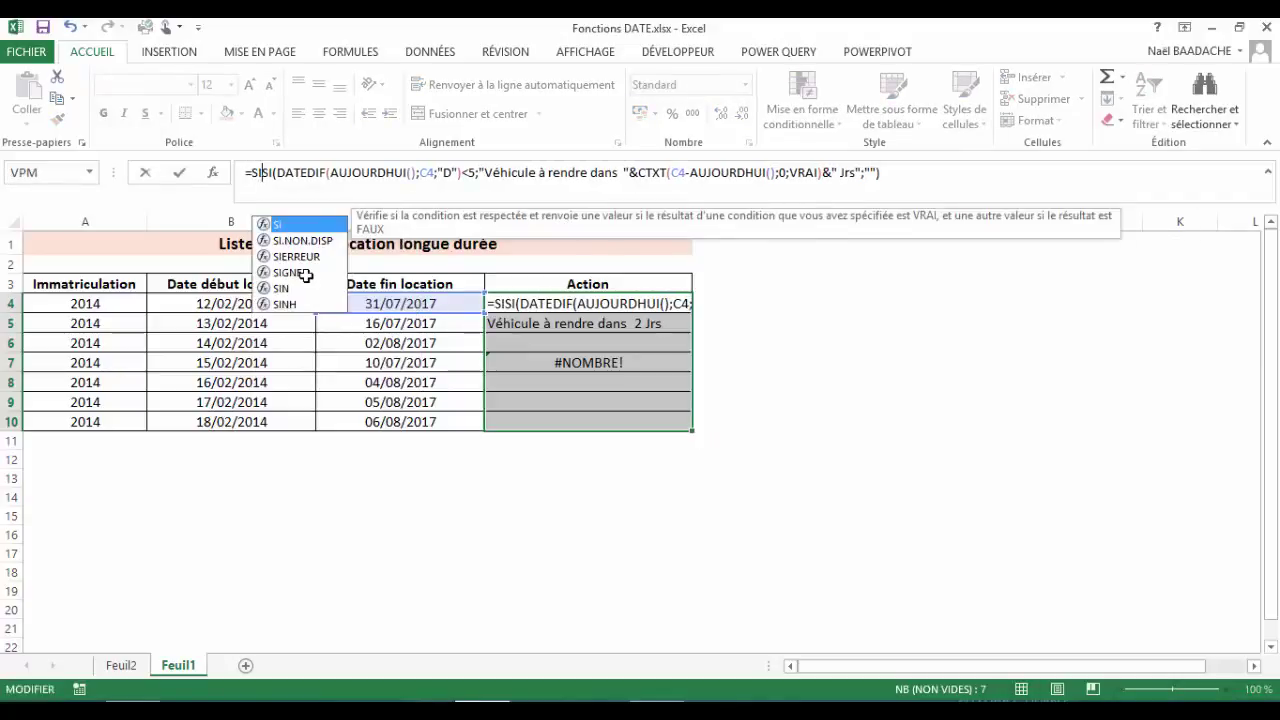
type("ERR")
type("E")
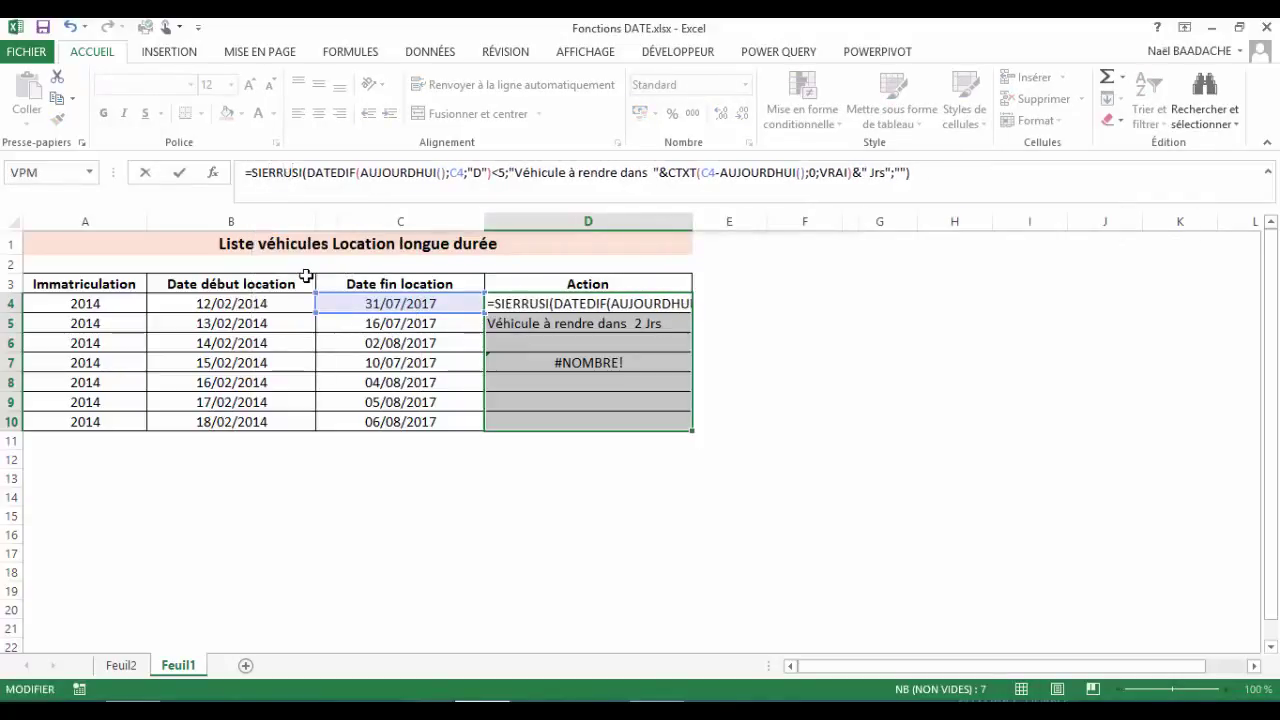
type("UR(")
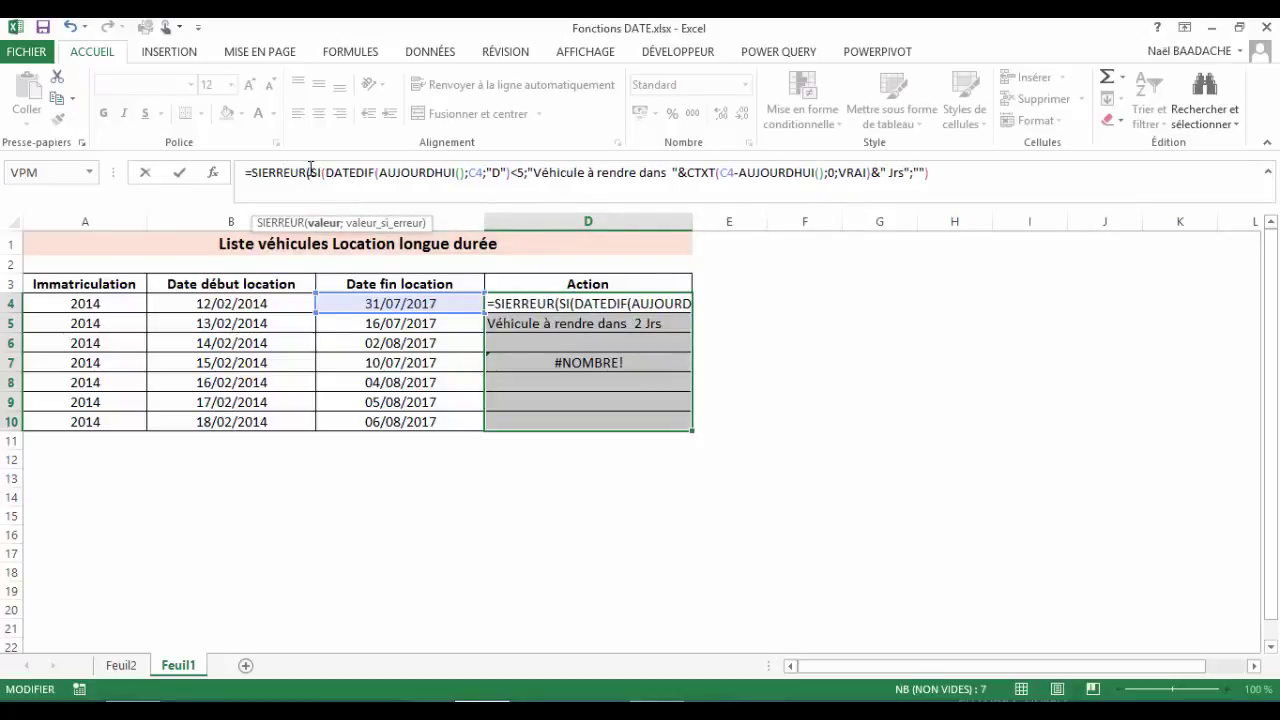
left_click(931, 172)
type(";\"")
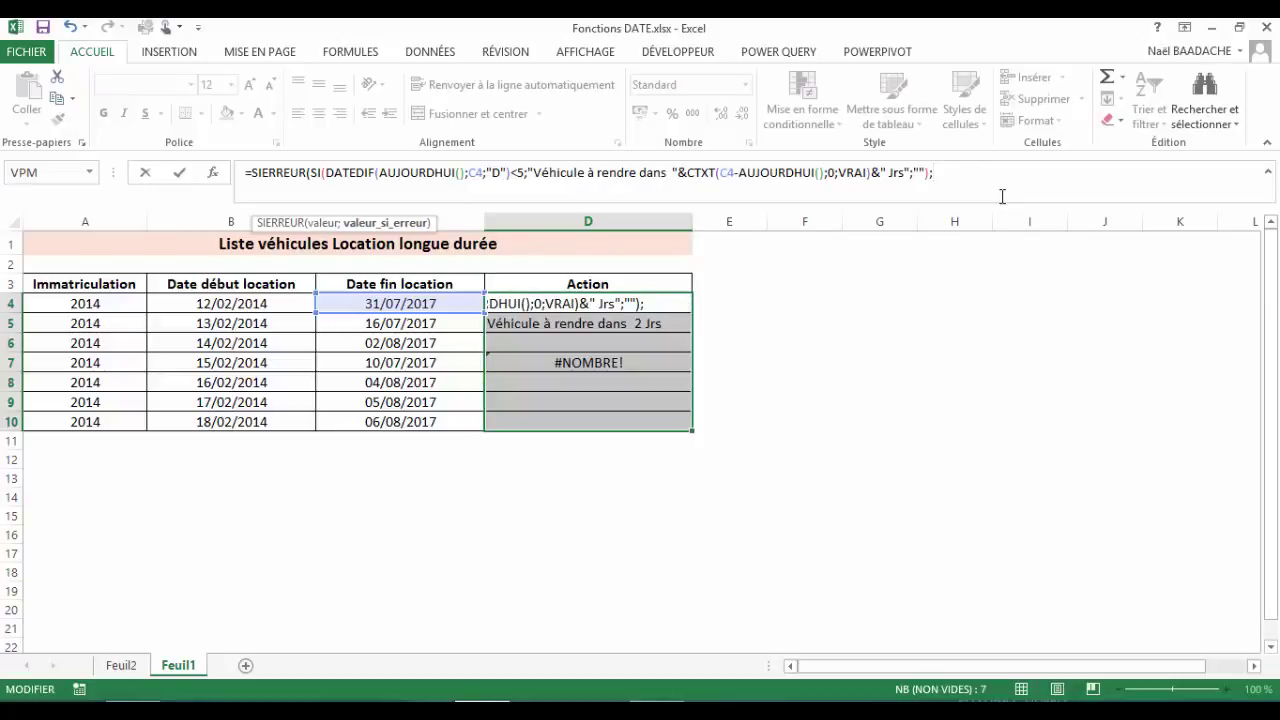
type("E")
Step: Complete the error branch as "Échéance expirée de "&CTXT(AUJOURDHUI()-C4;0;VRAI)&" Jrs" and fill D4:D10
type("chéance e")
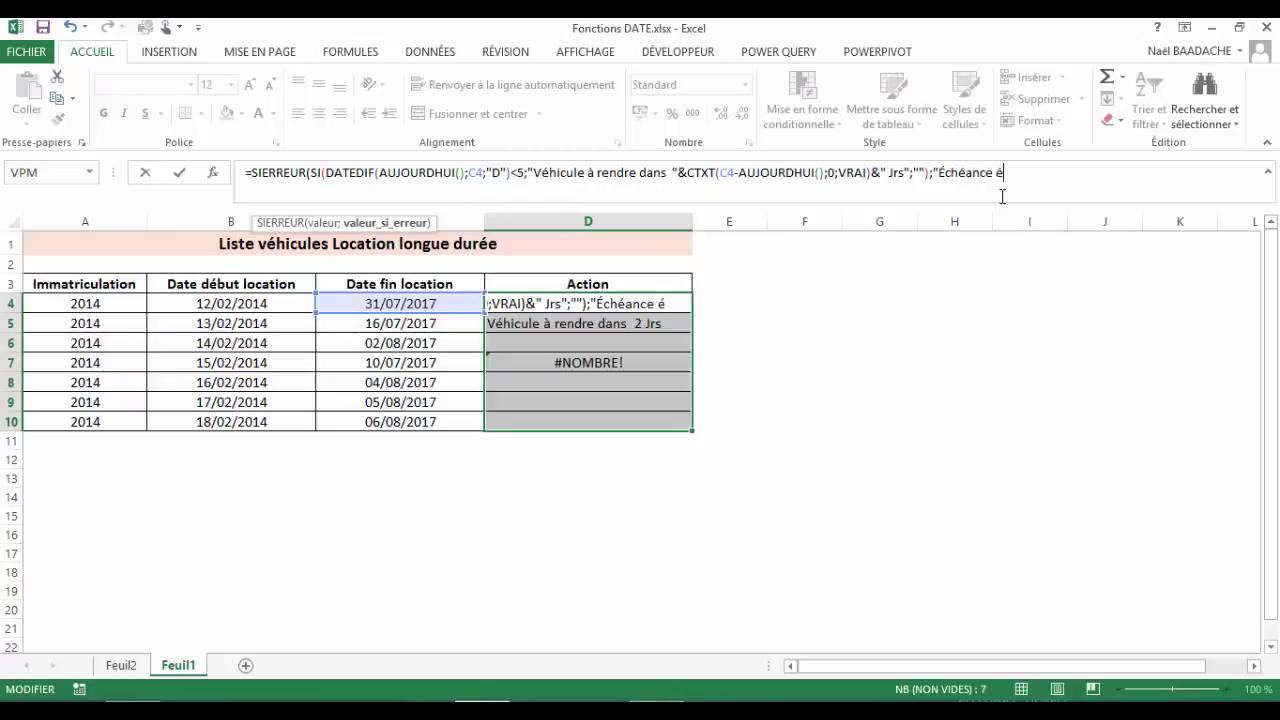
type("xpér")
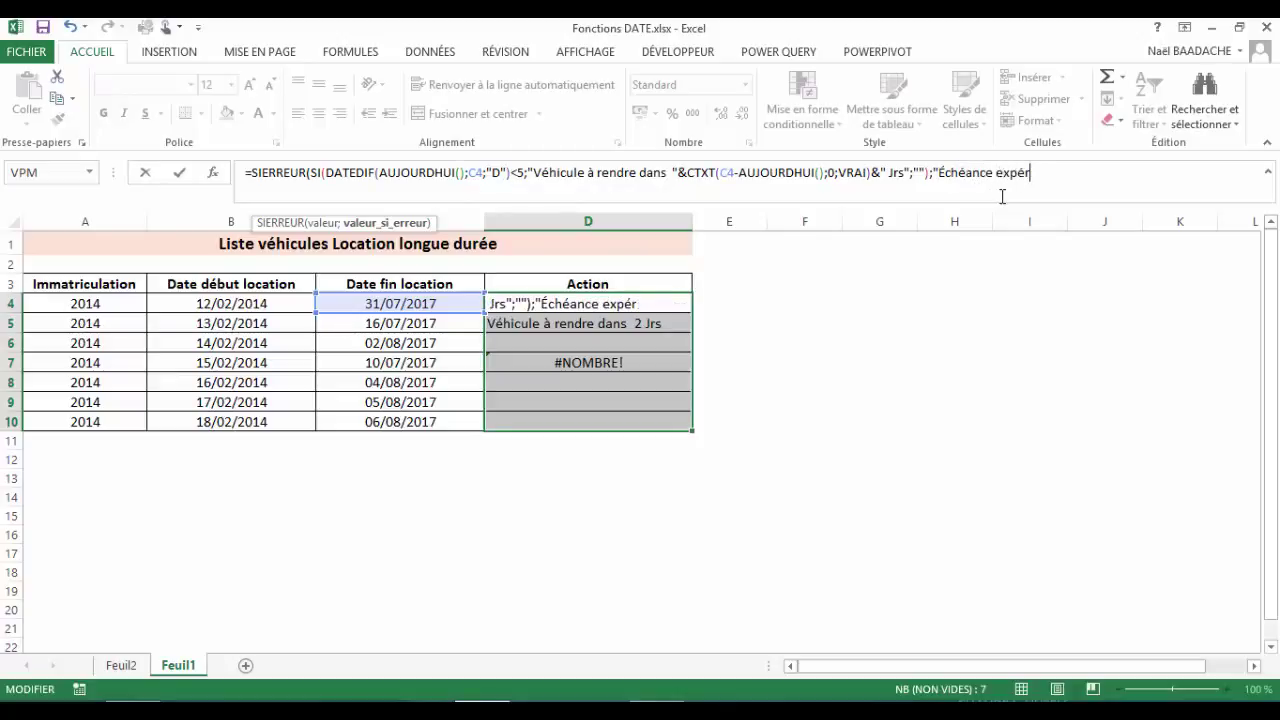
key("BackSpace")
key("BackSpace")
type("irée ")
type("de")
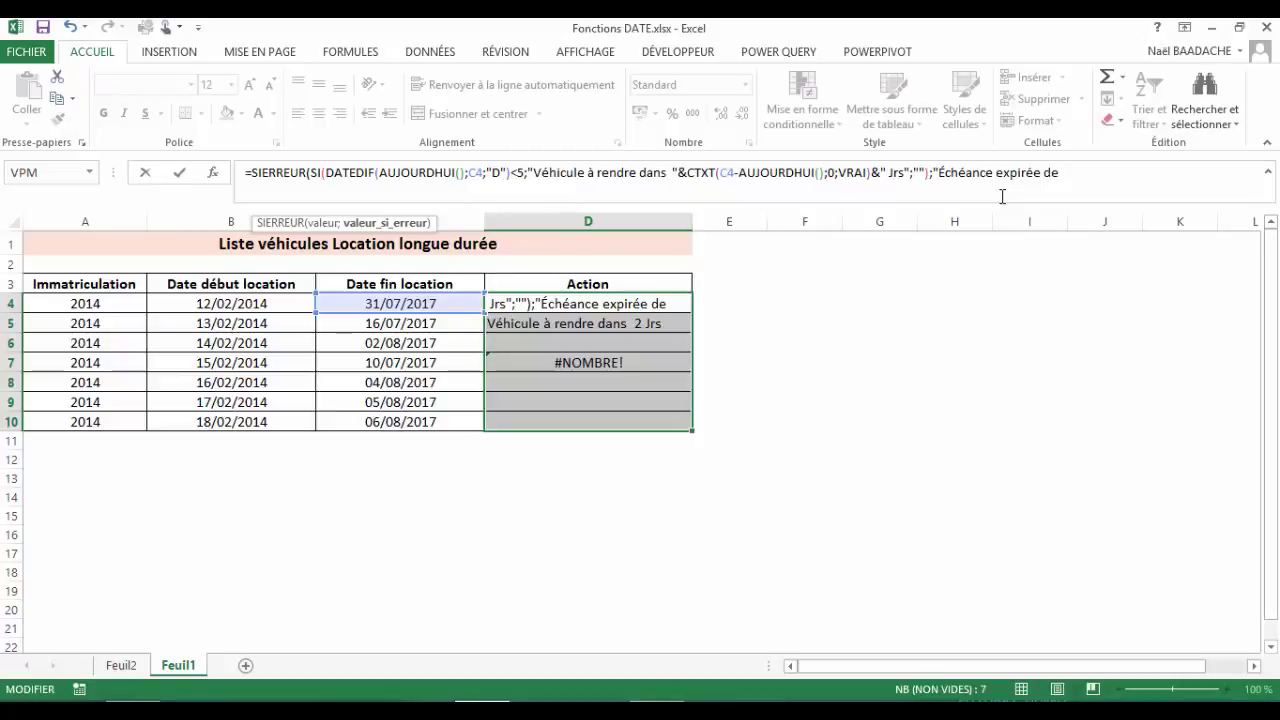
type(" \"")
type("&CT")
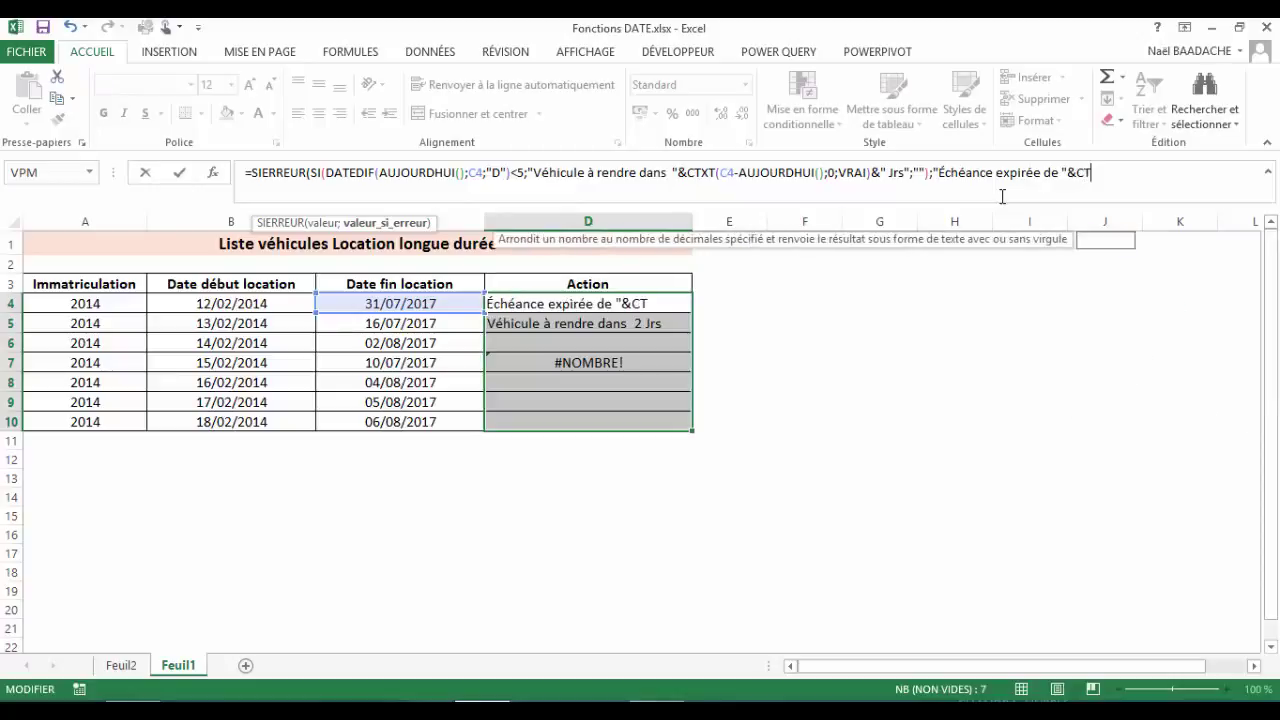
type("XT(")
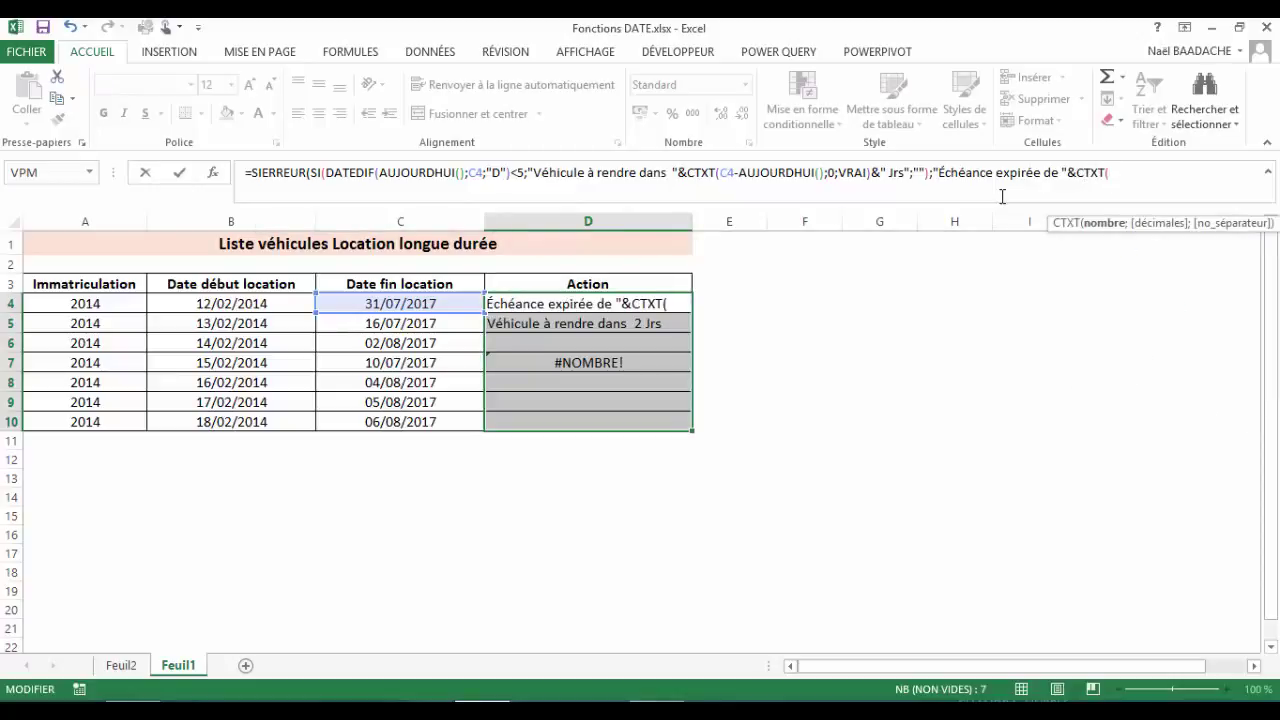
type("auj")
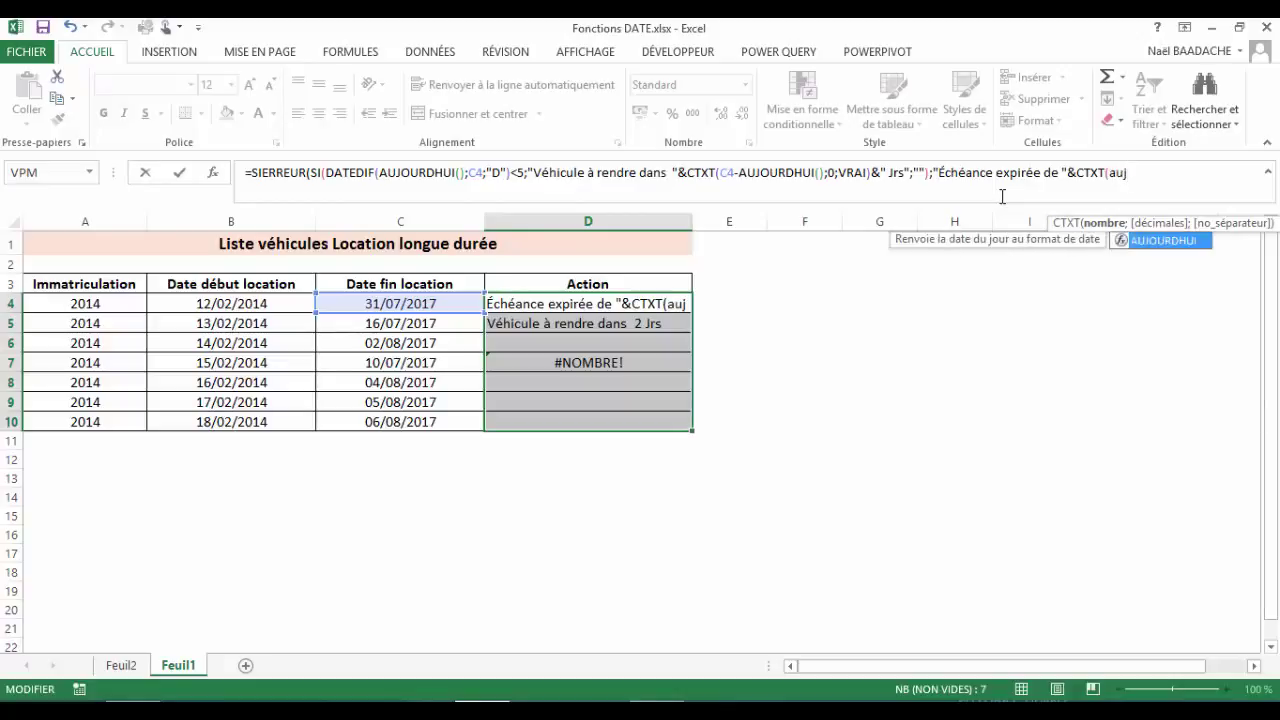
double_click(1164, 241)
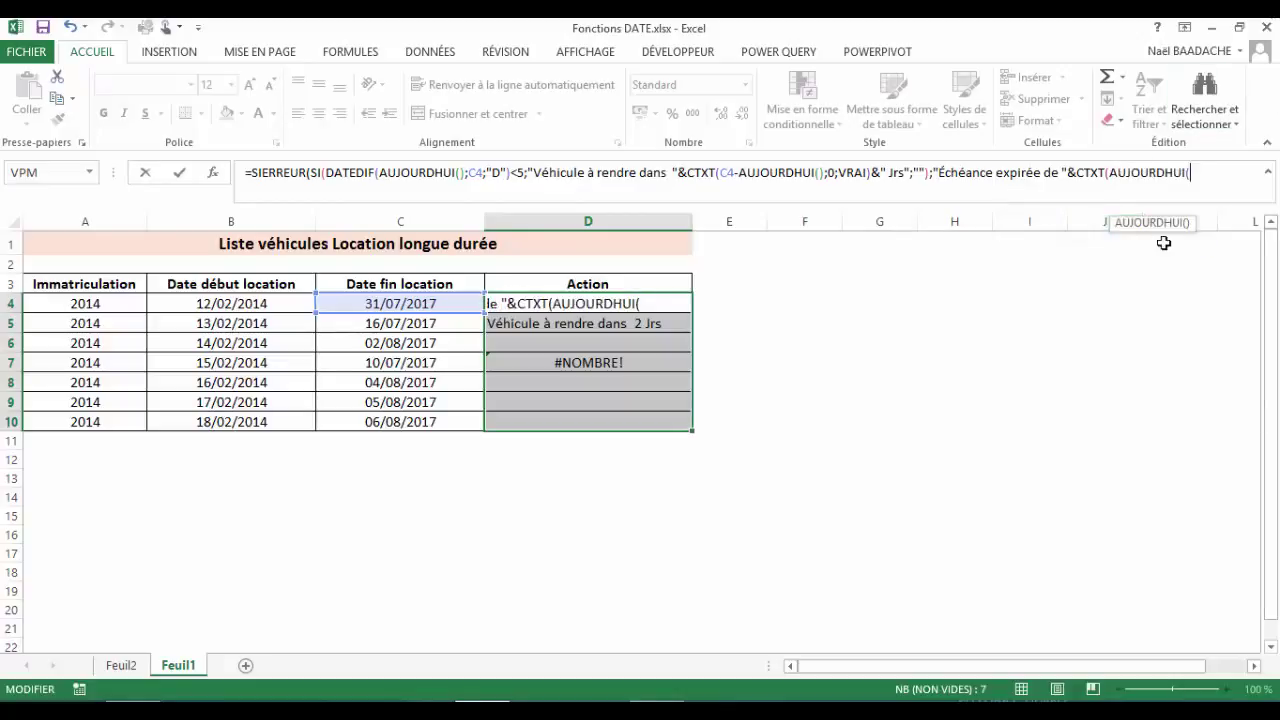
type(")")
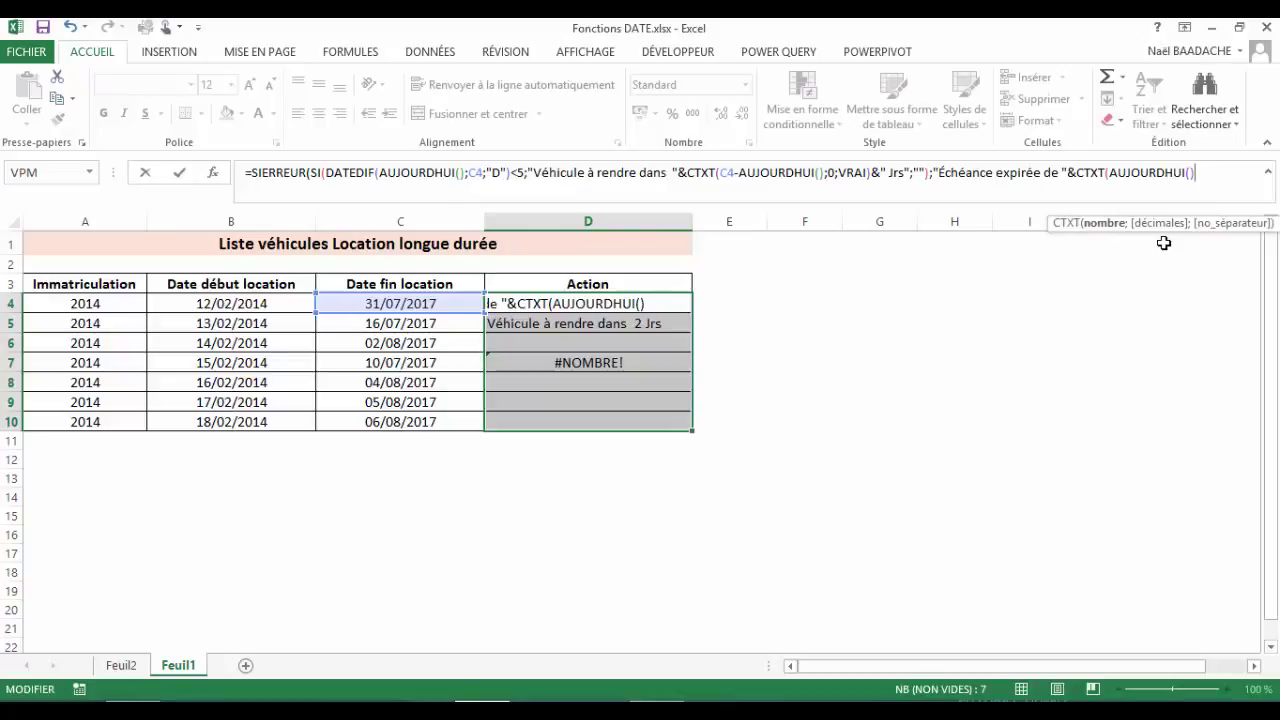
type("-")
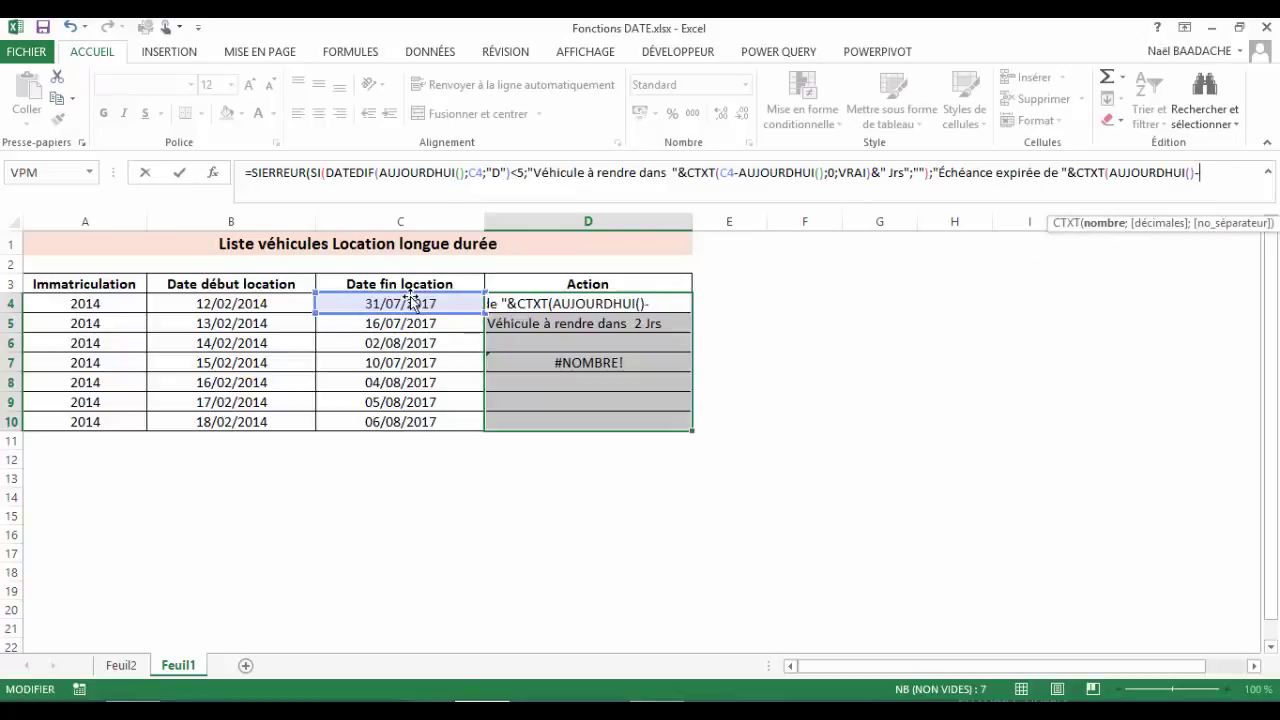
left_click(413, 305)
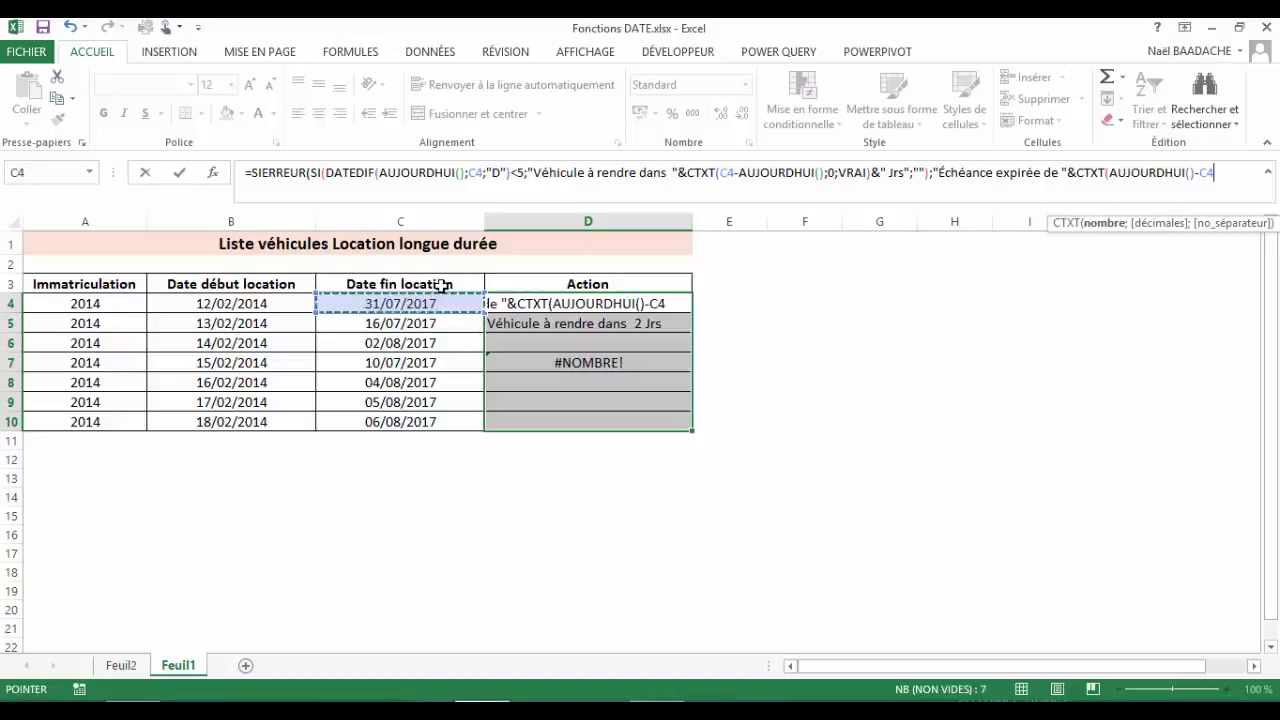
type(";")
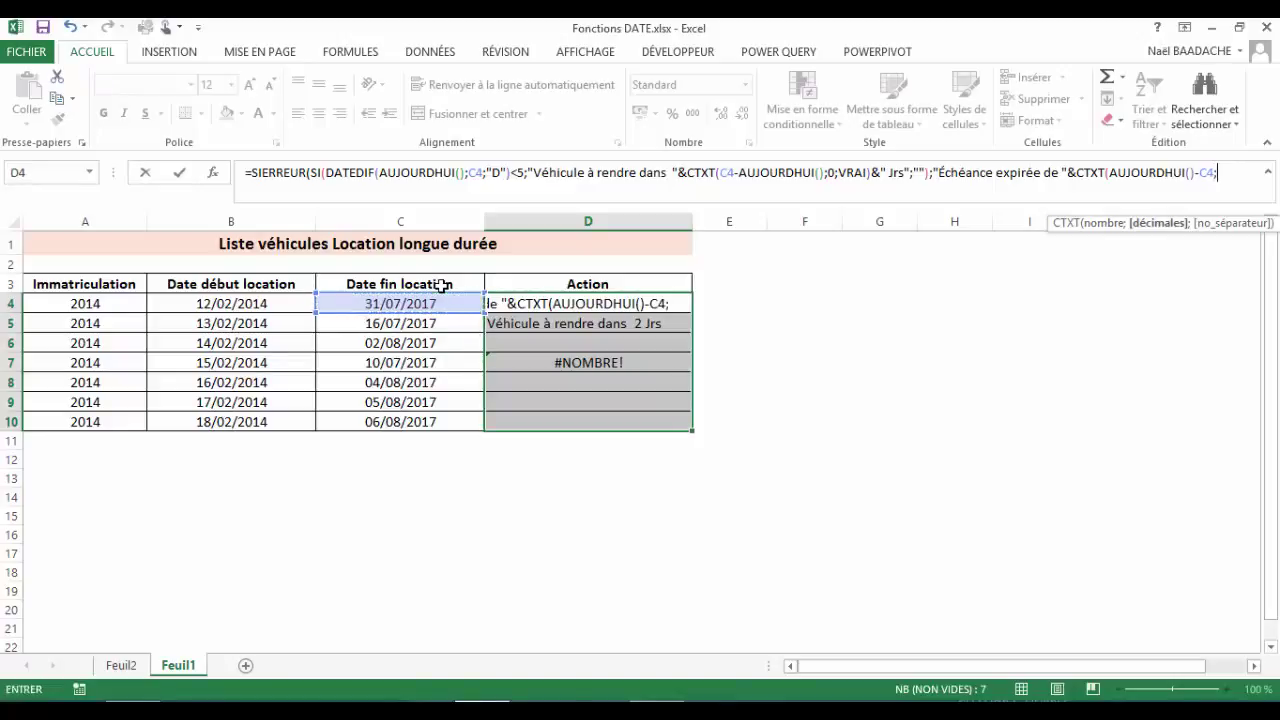
type("0;vr")
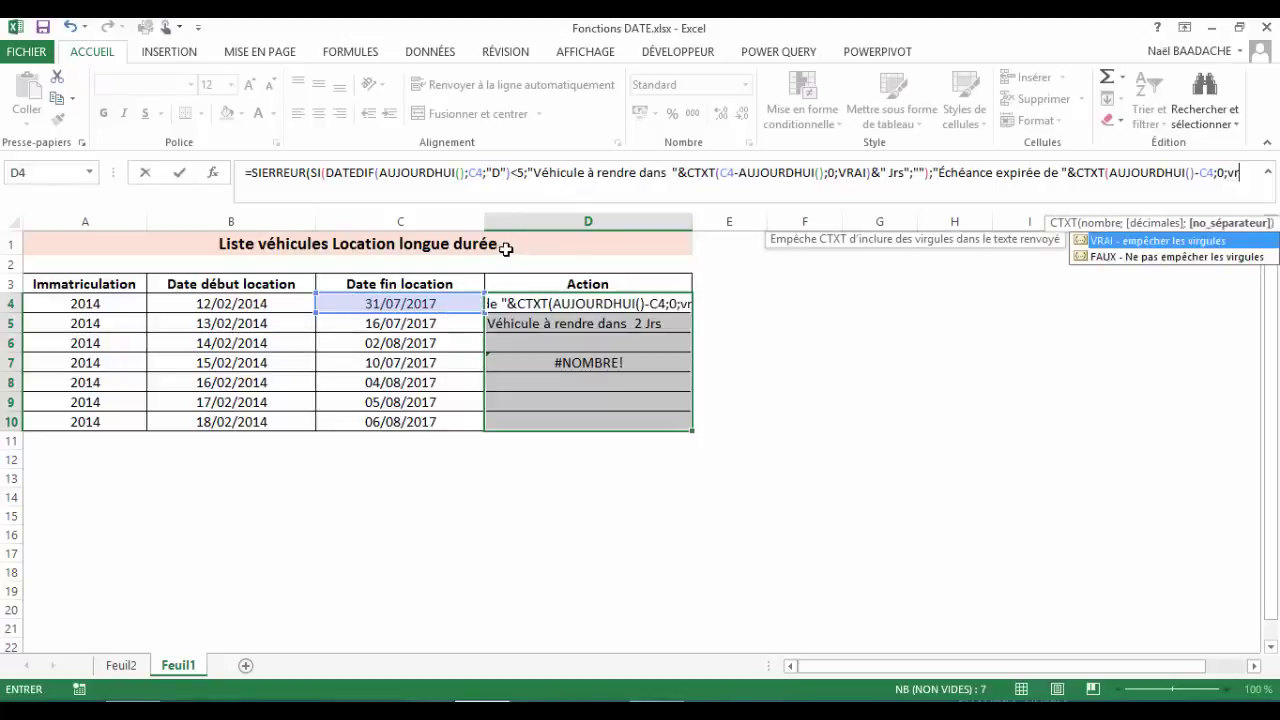
type("ai")
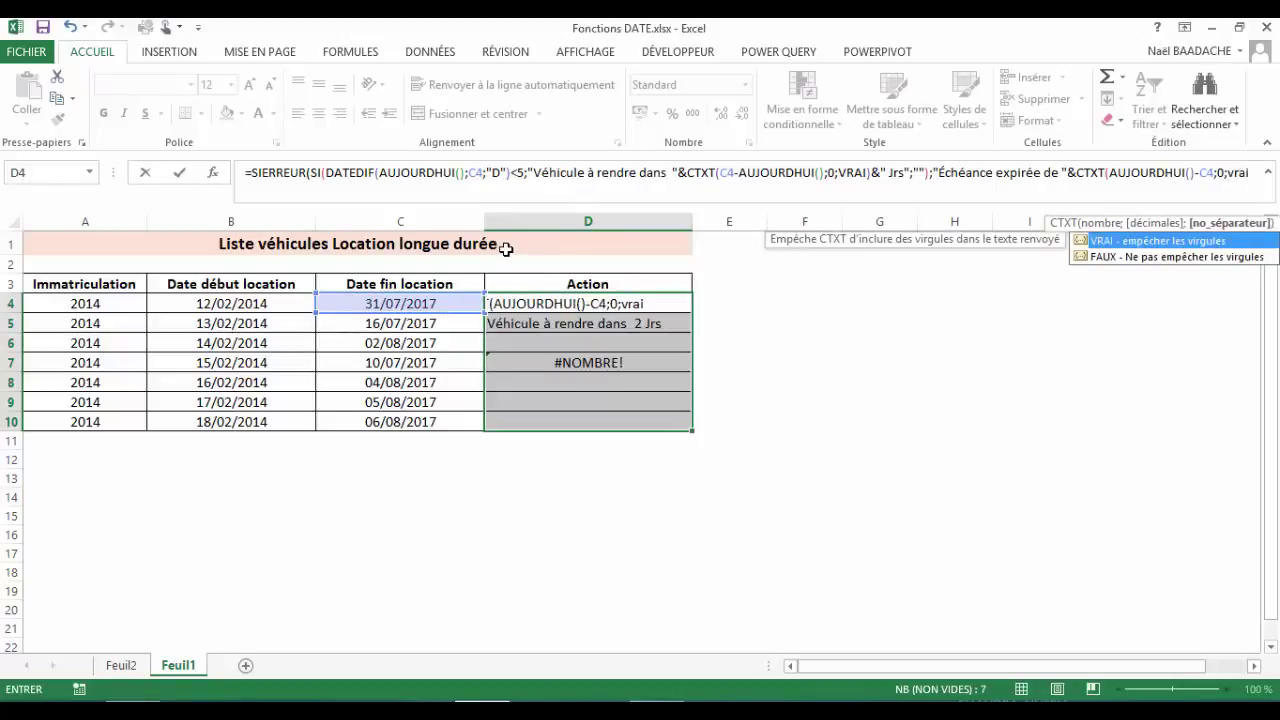
type(")")
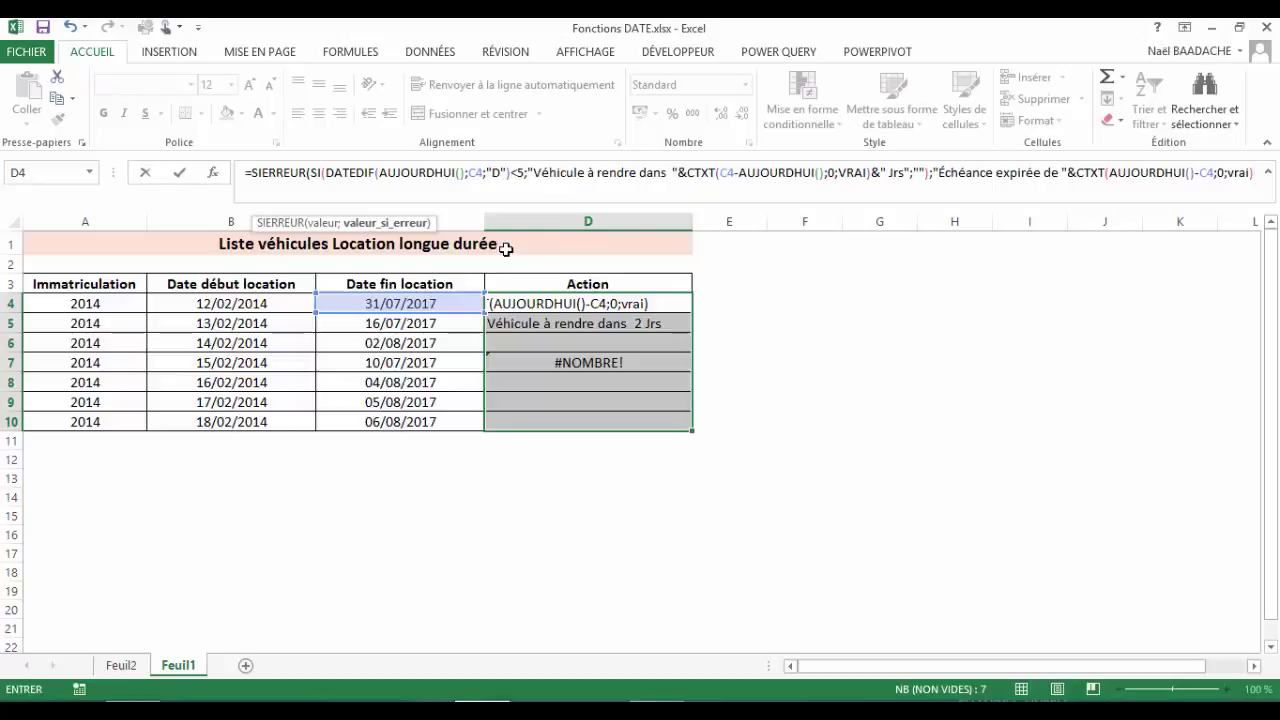
type("&\" J")
type("rs\"")
type(")")
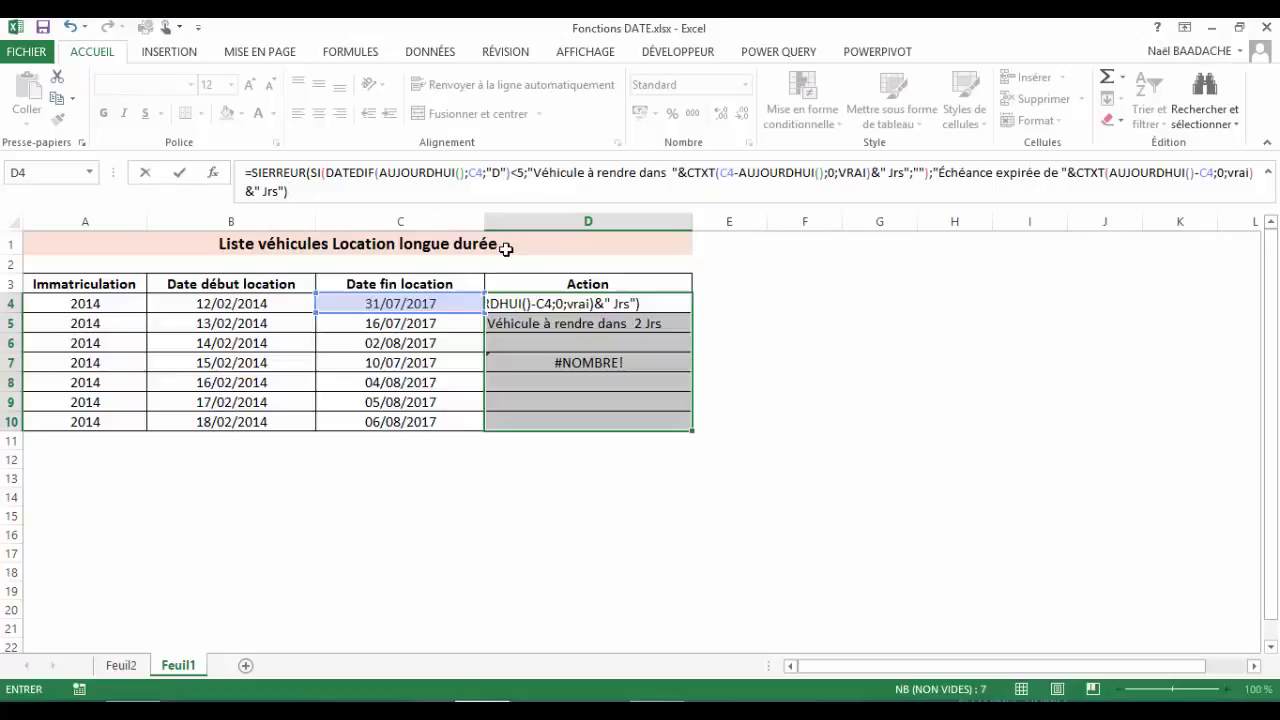
key("ctrl+Return")
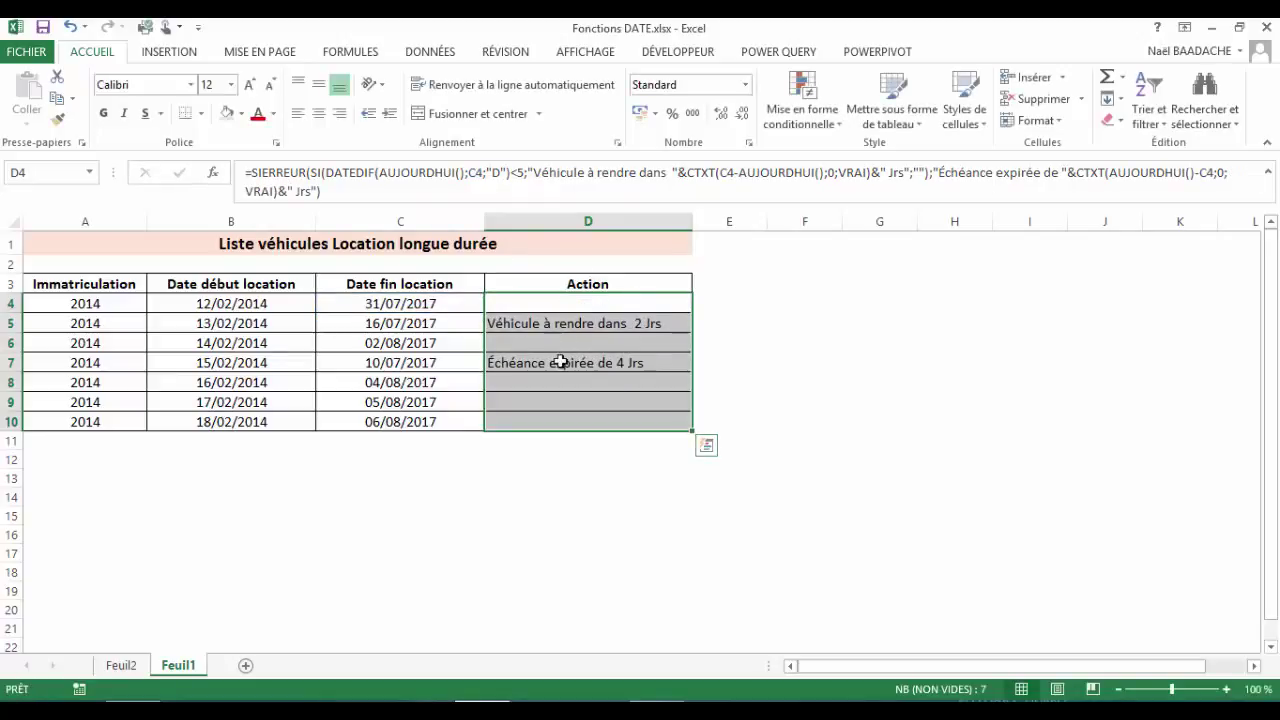
left_click(558, 360)
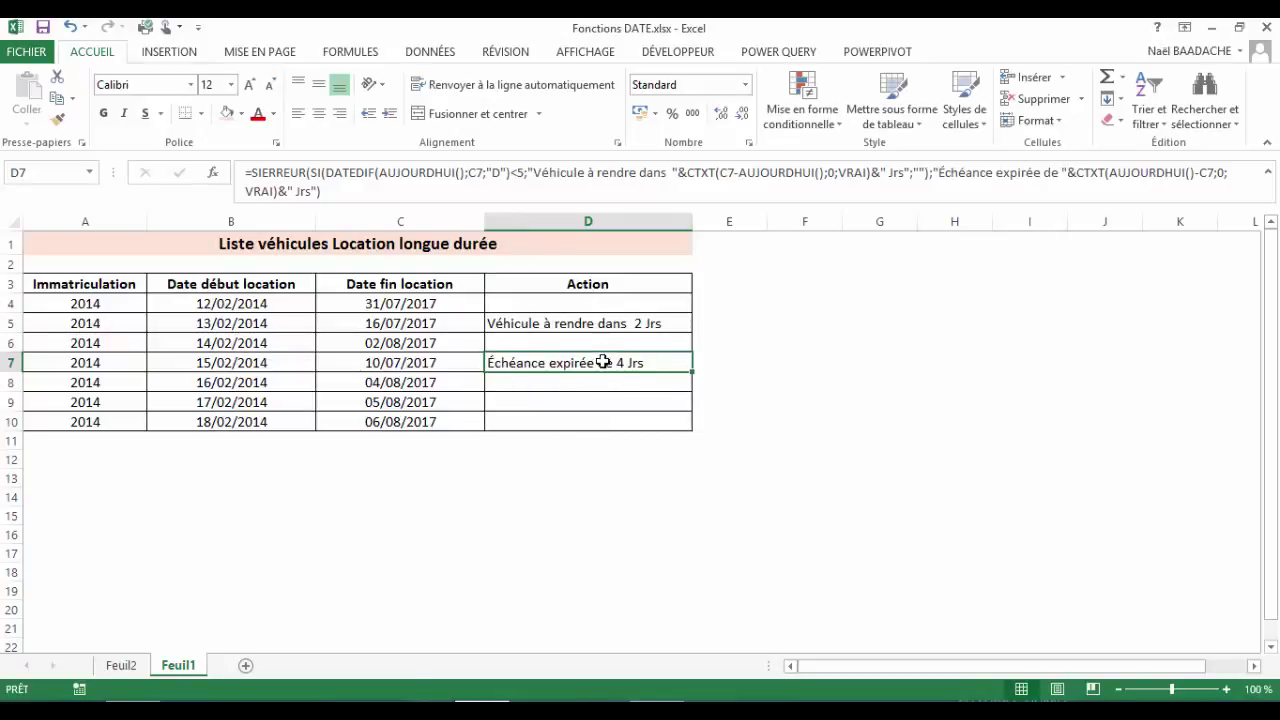
left_click_drag(594, 302, 603, 418)
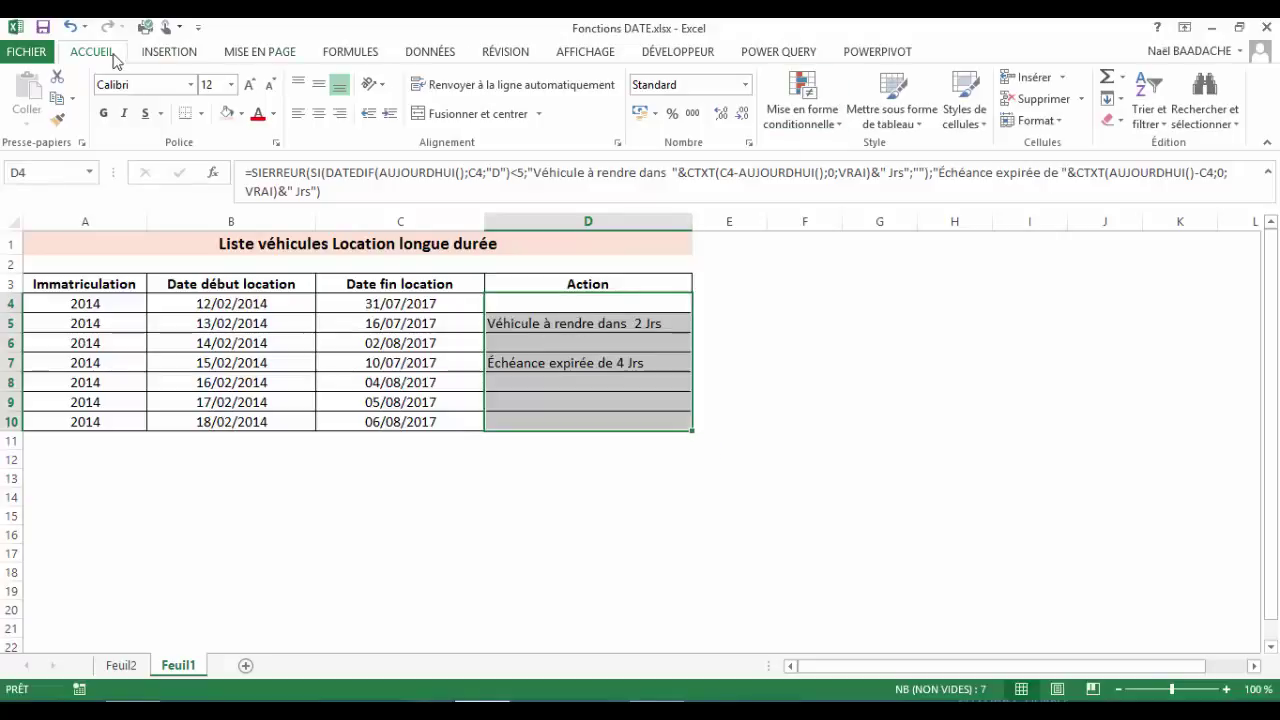
Step: Start a 'Text that Contains' highlight rule for the text 'rendre'
left_click(832, 126)
mouse_move(851, 153)
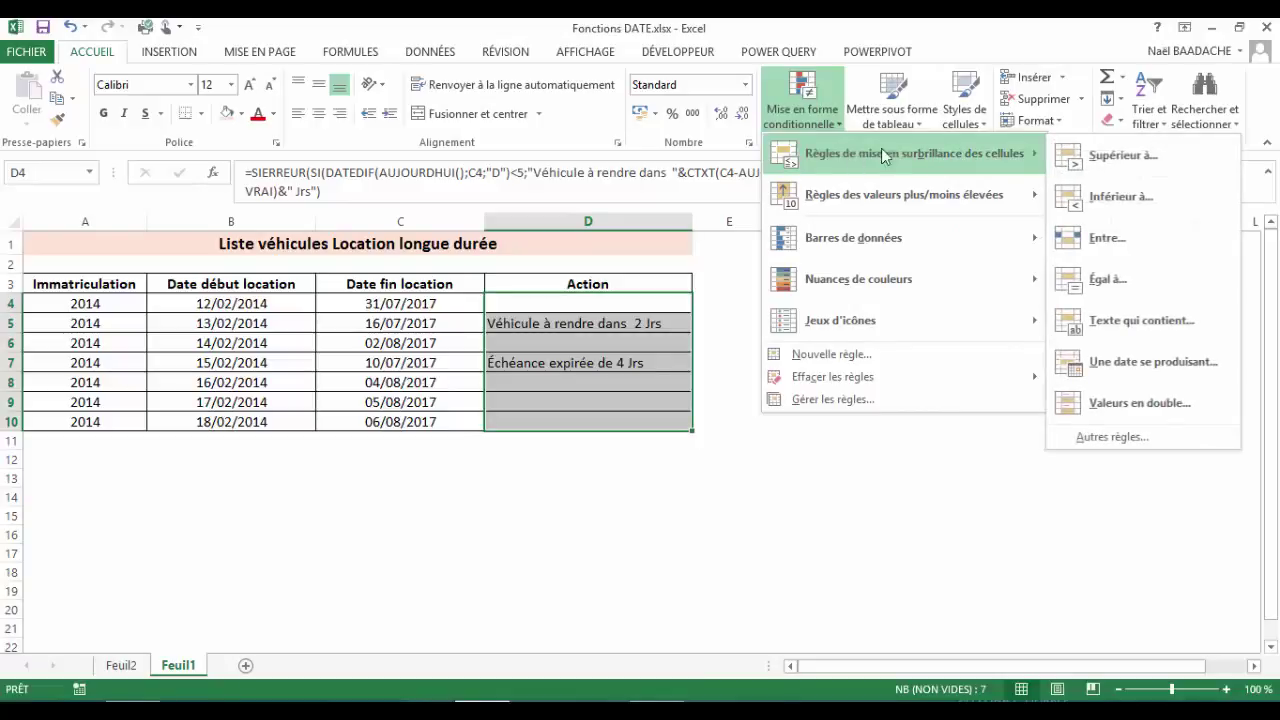
key("Right")
key("t")
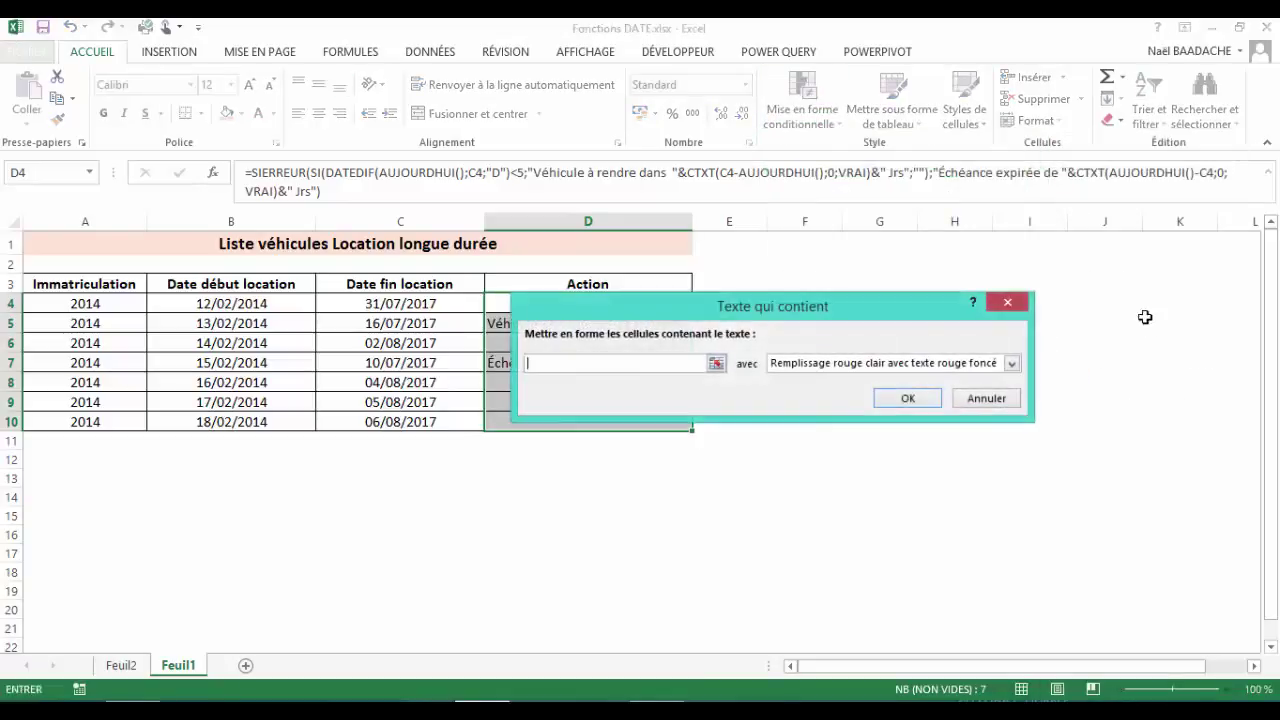
left_click_drag(826, 322, 1015, 250)
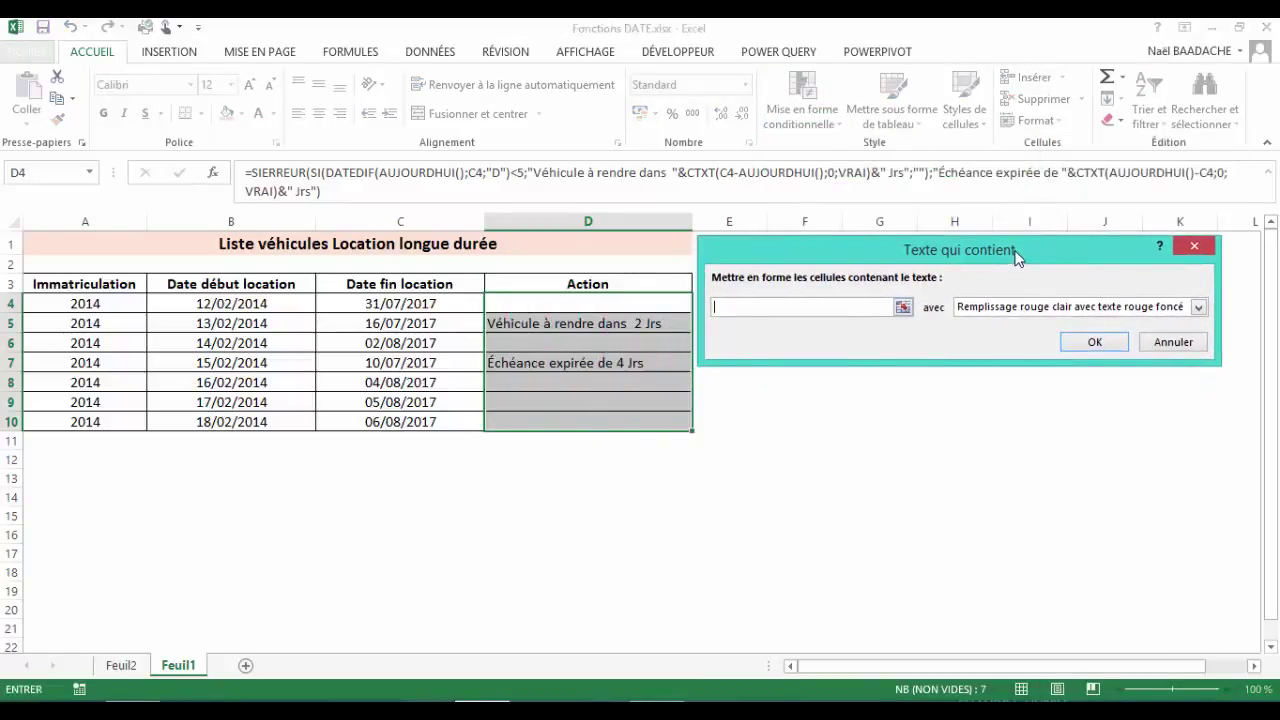
type("rendre")
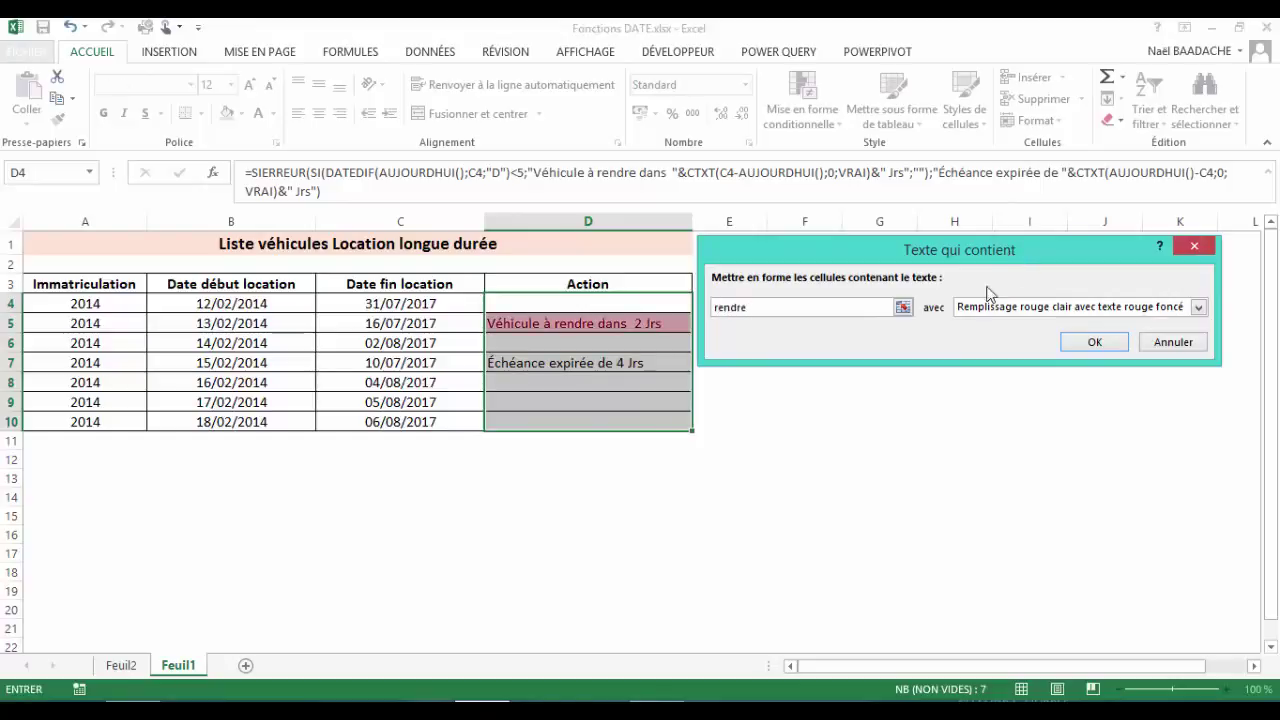
Step: Give the rule a custom gold fill format and apply it
left_click(1198, 307)
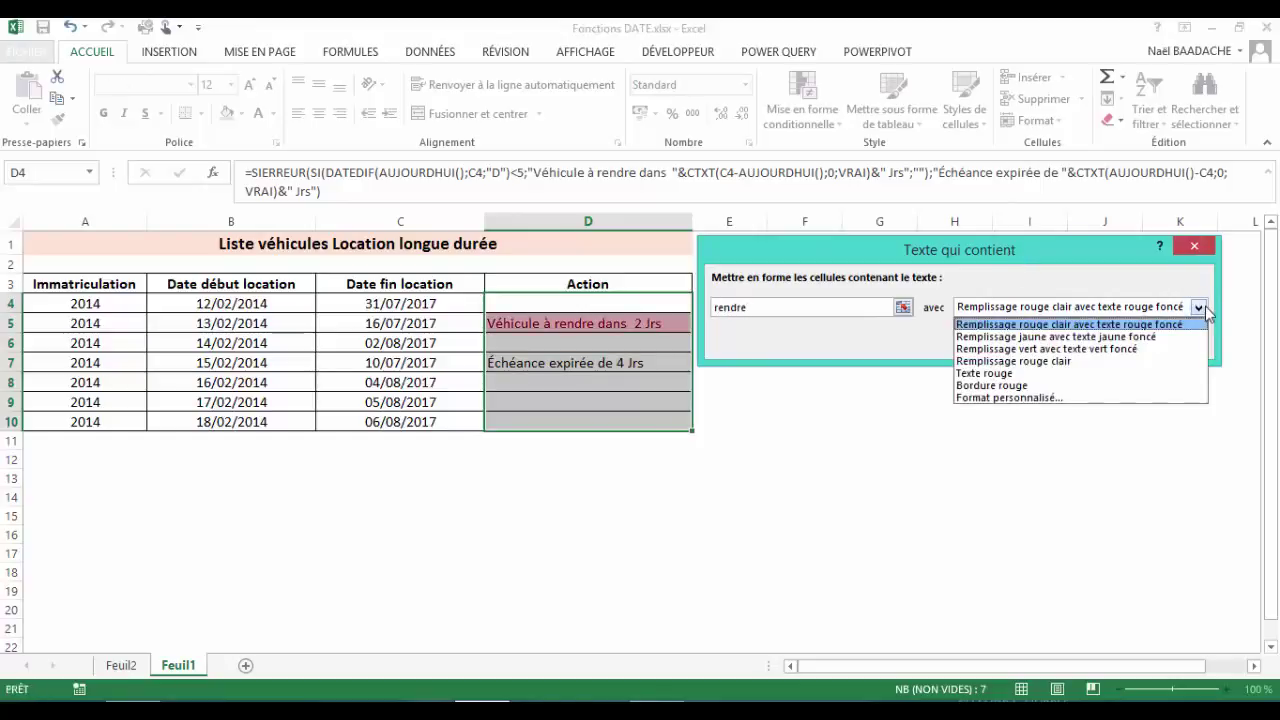
left_click(1093, 397)
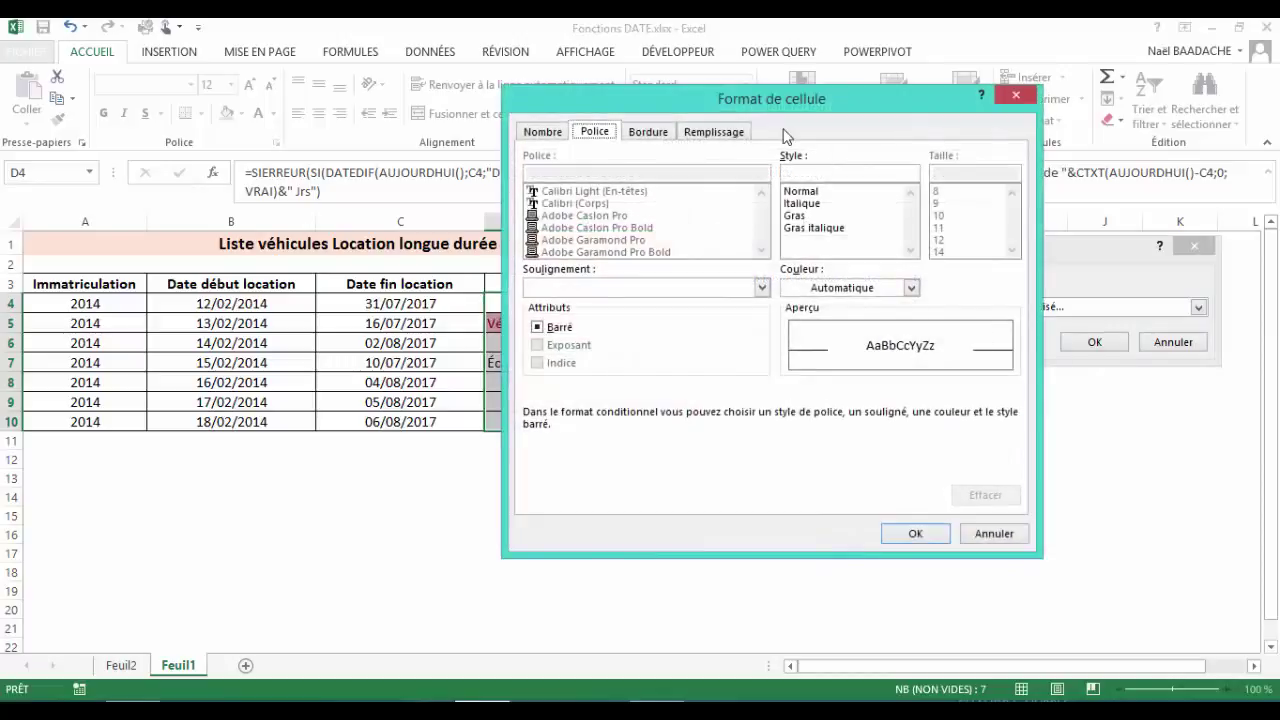
left_click_drag(772, 100, 1051, 116)
left_click(997, 148)
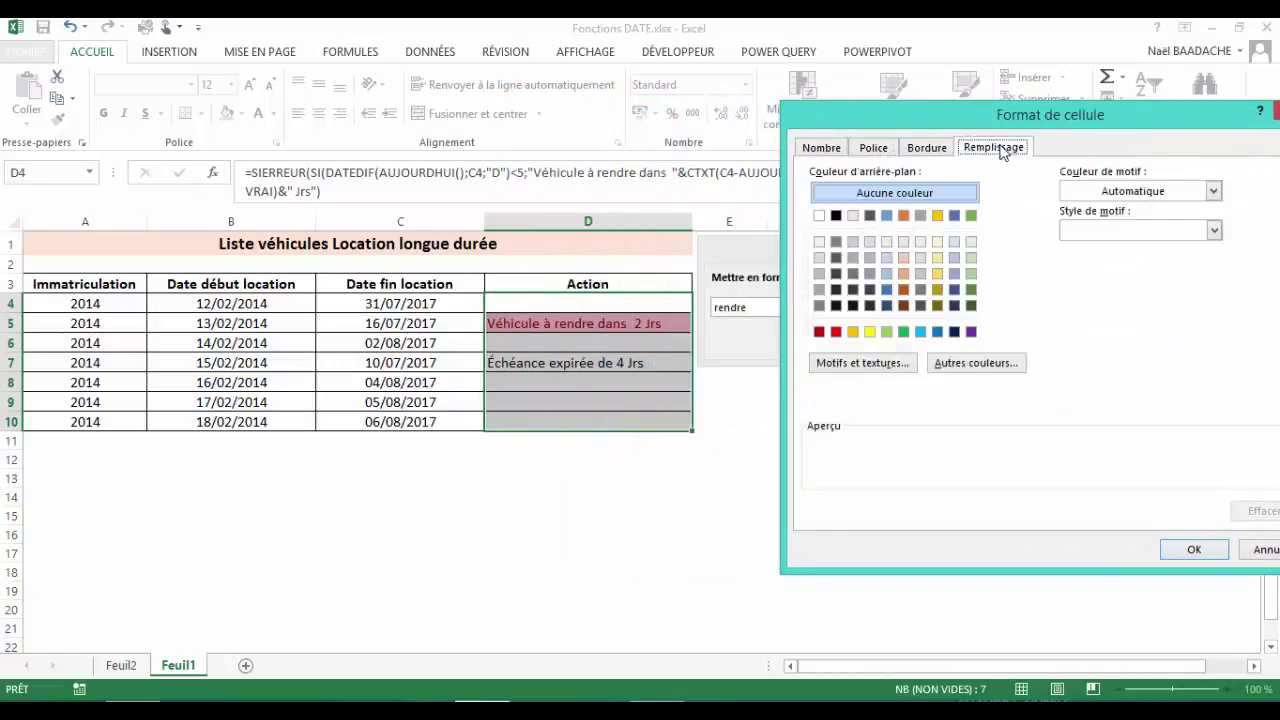
left_click(853, 331)
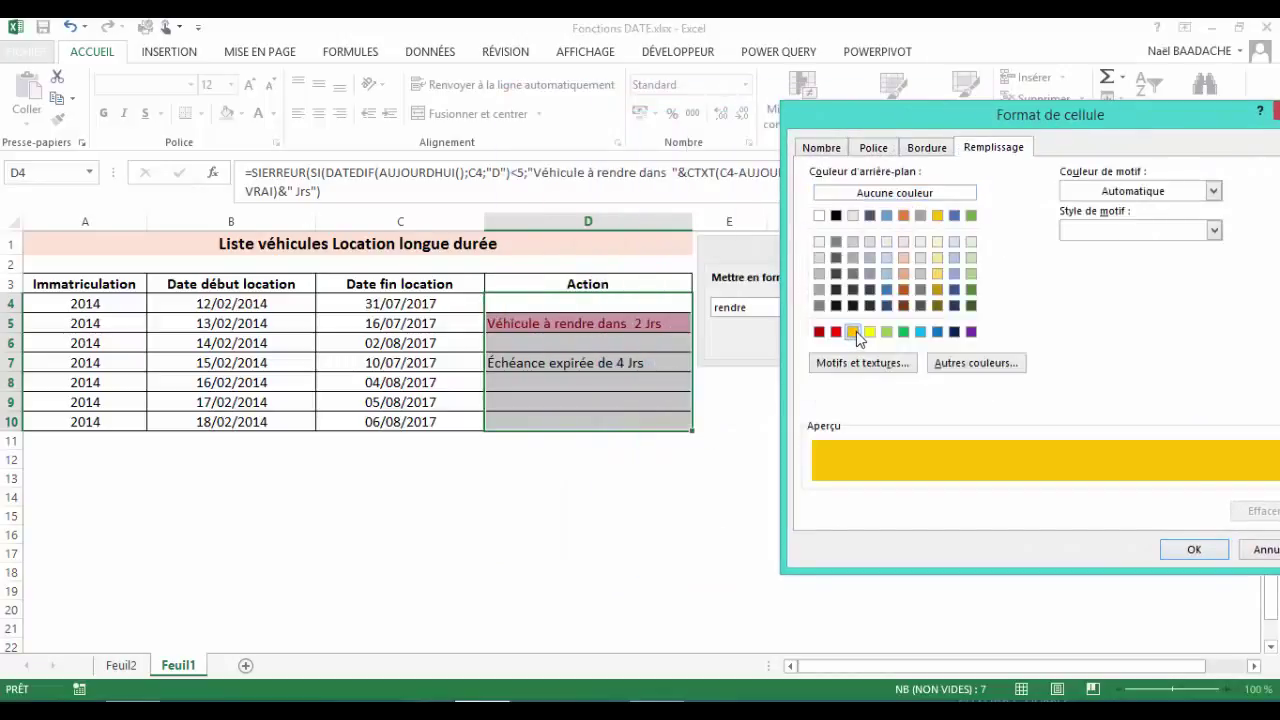
left_click(876, 148)
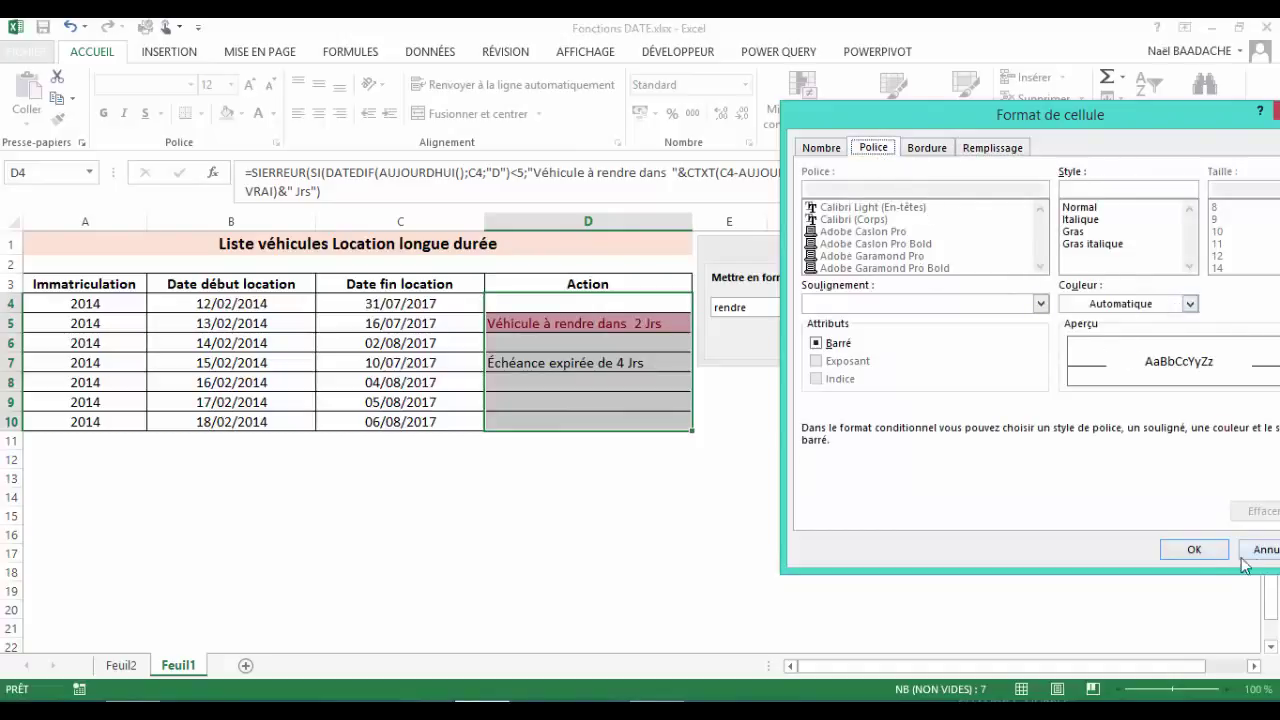
left_click(1194, 549)
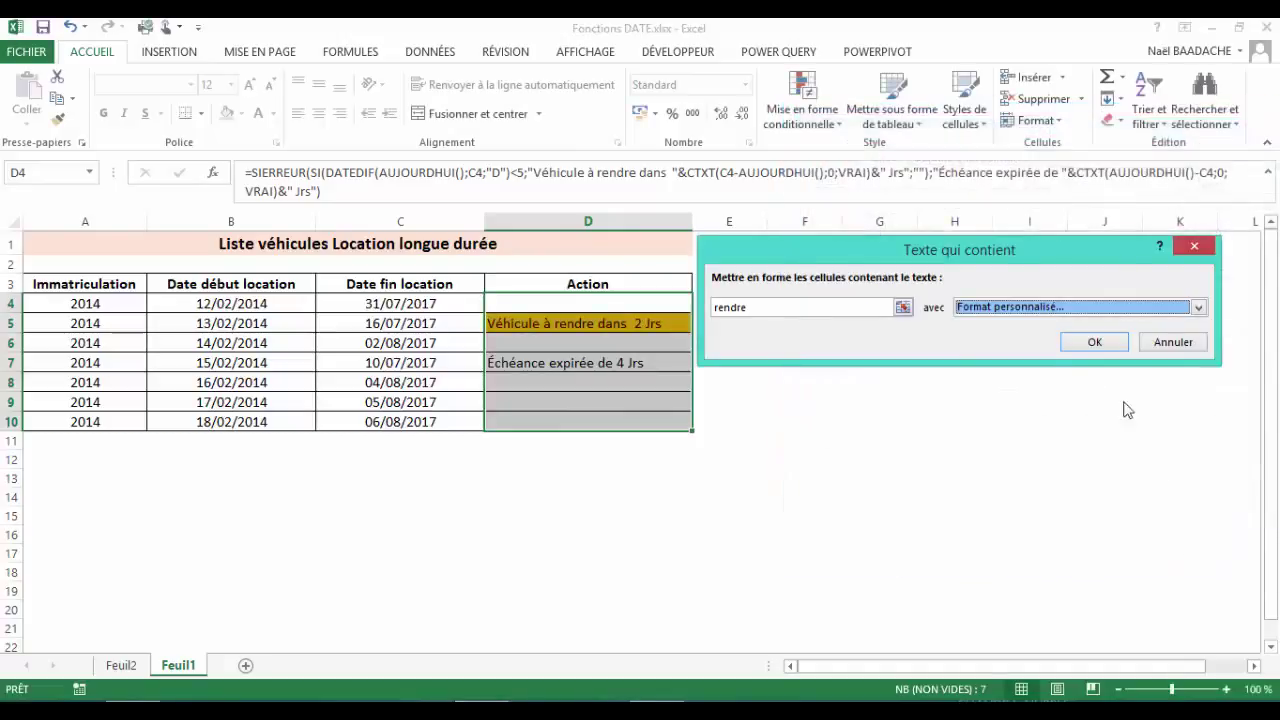
left_click(1091, 343)
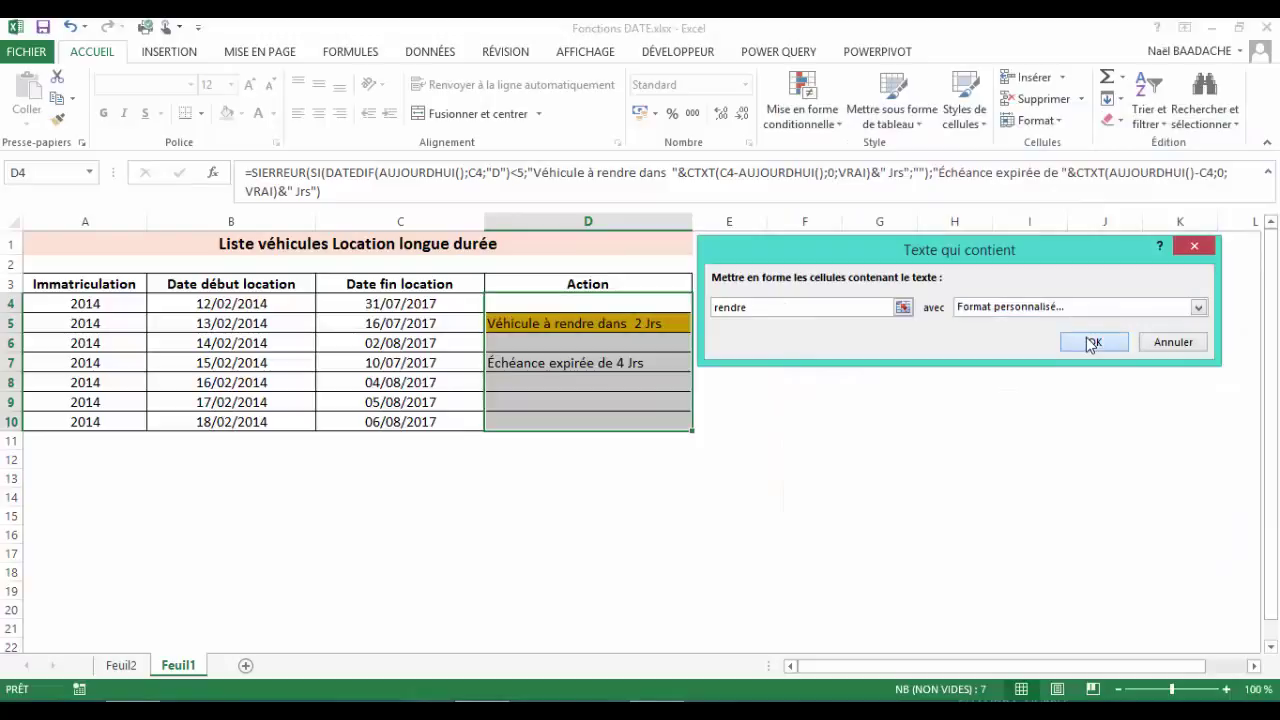
Step: Start another 'Text that Contains' highlight rule for the text 'expirée'
left_click(842, 128)
mouse_move(862, 158)
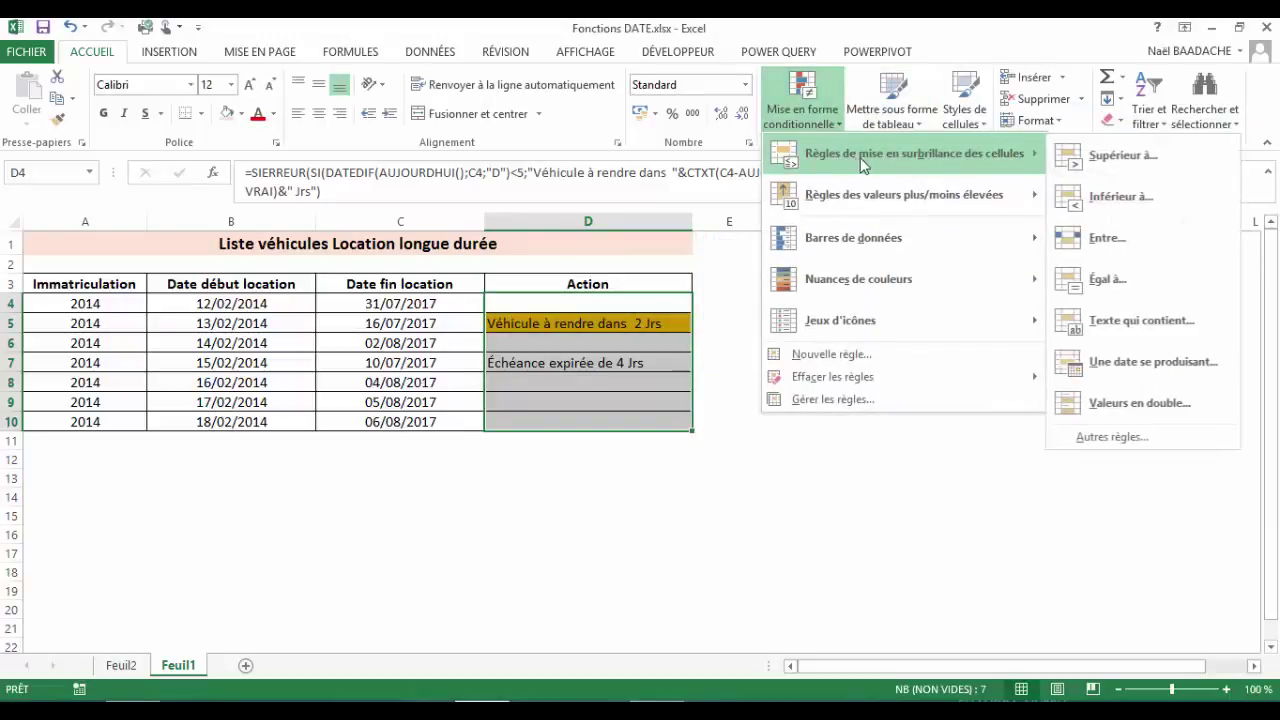
left_click(1133, 330)
type("expirée")
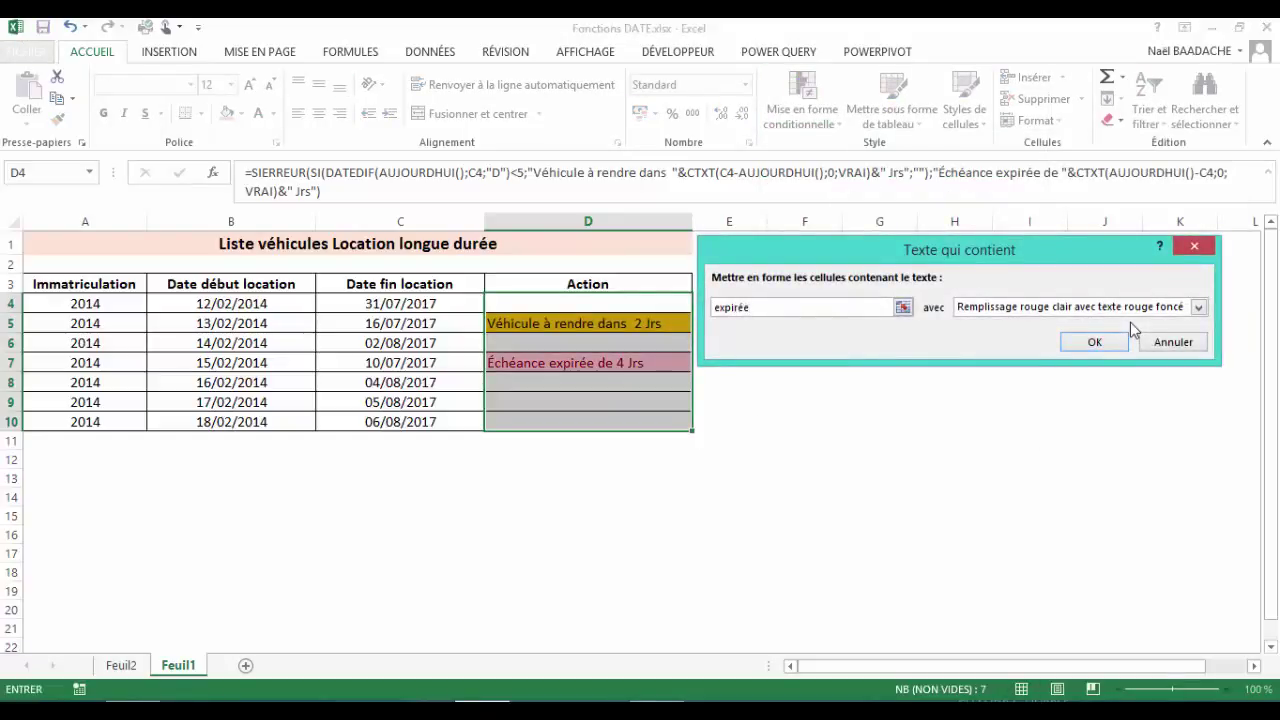
Step: Give the rule a custom red fill with white font, apply it, and deselect
left_click(1198, 307)
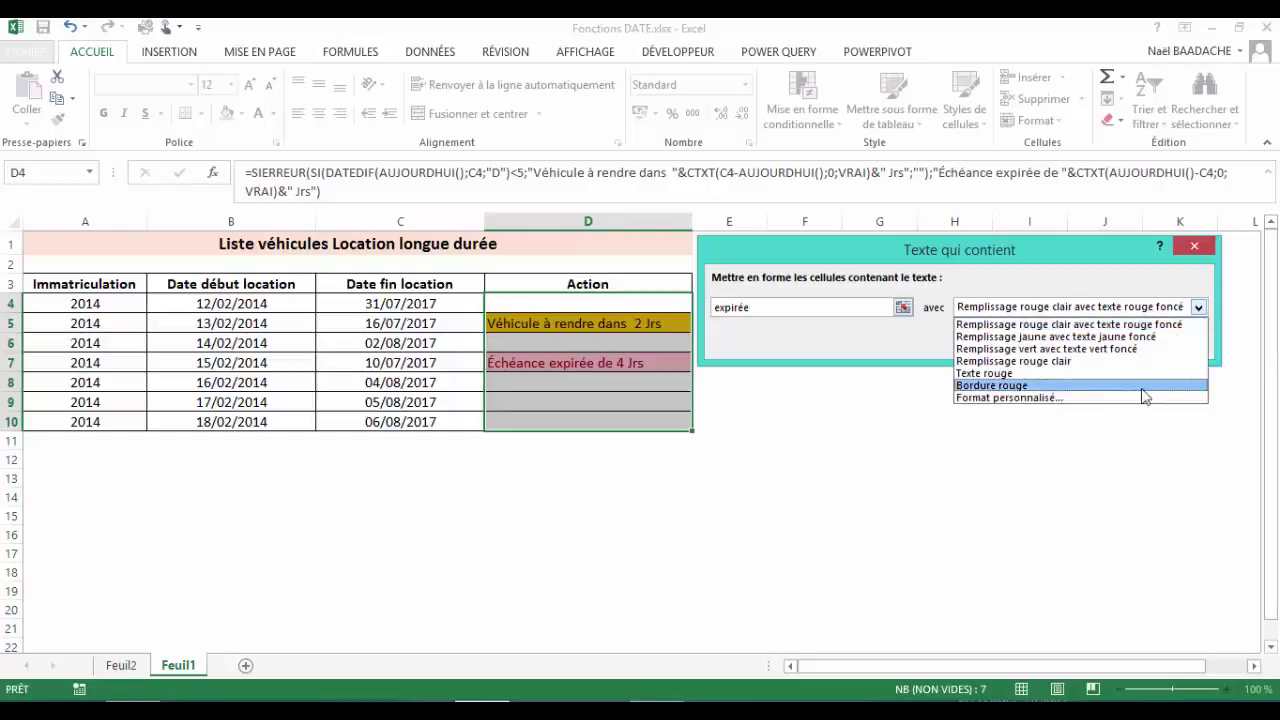
left_click(1142, 398)
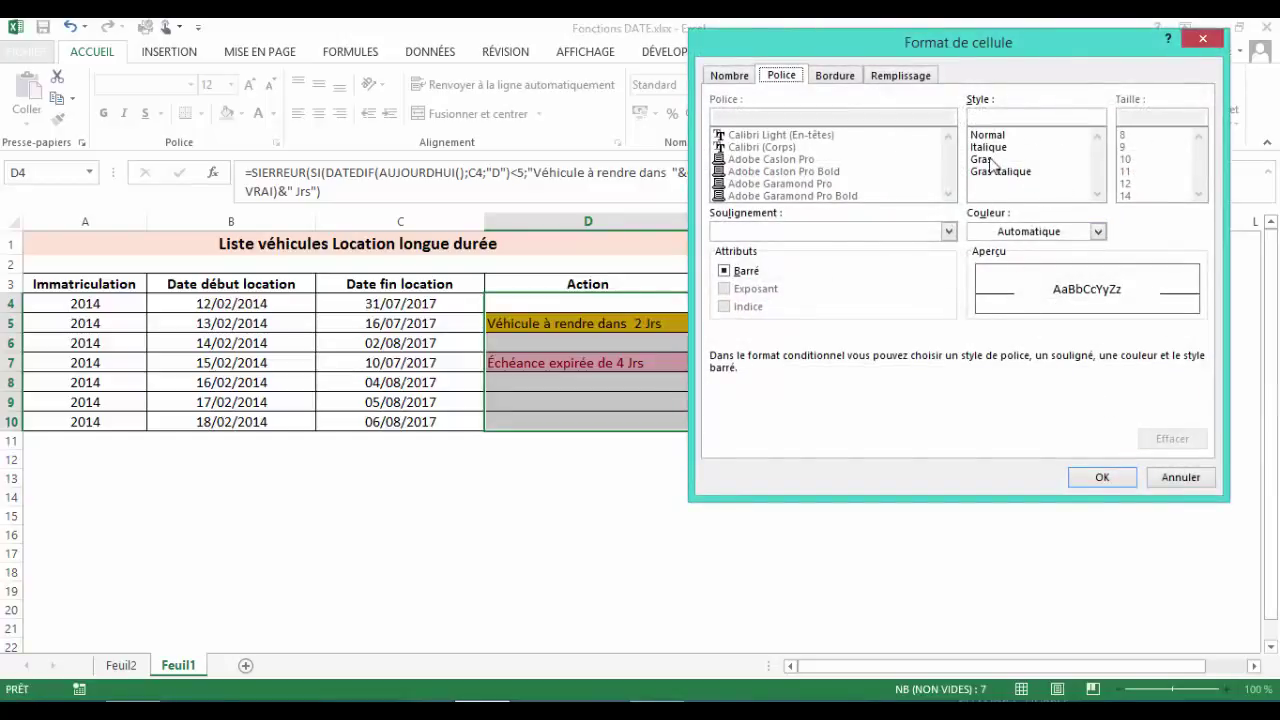
left_click(908, 77)
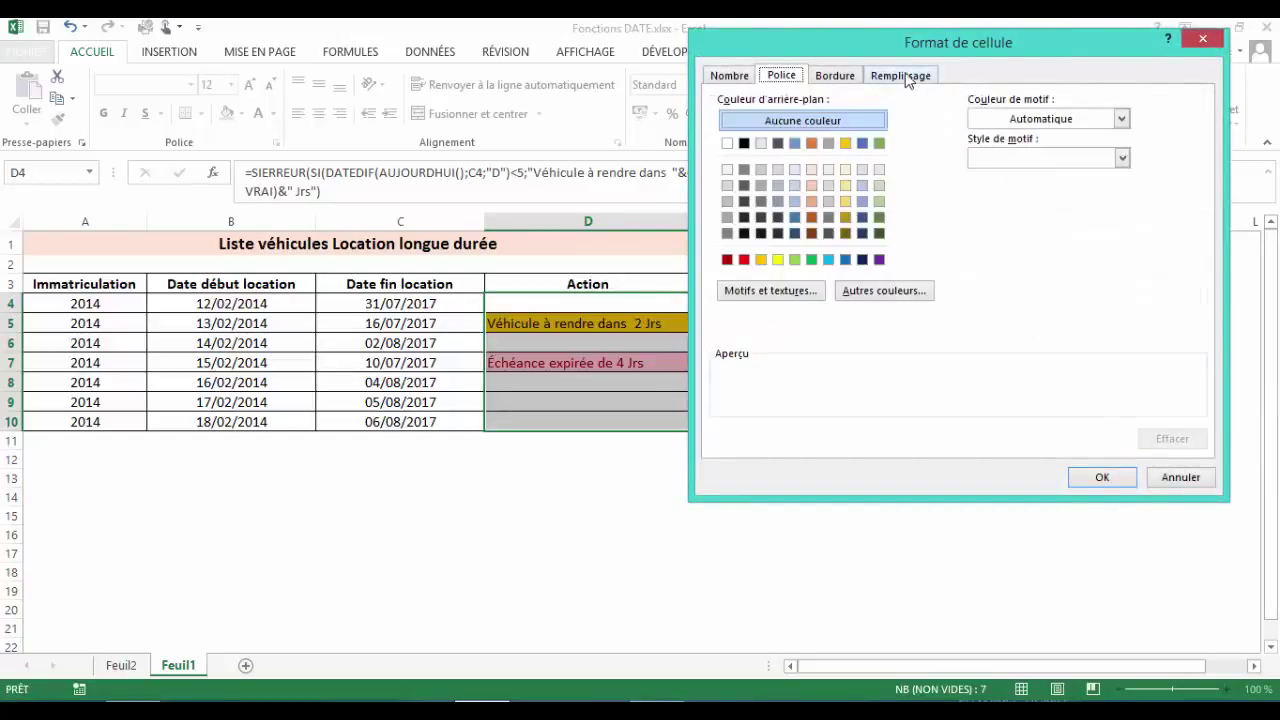
left_click(744, 260)
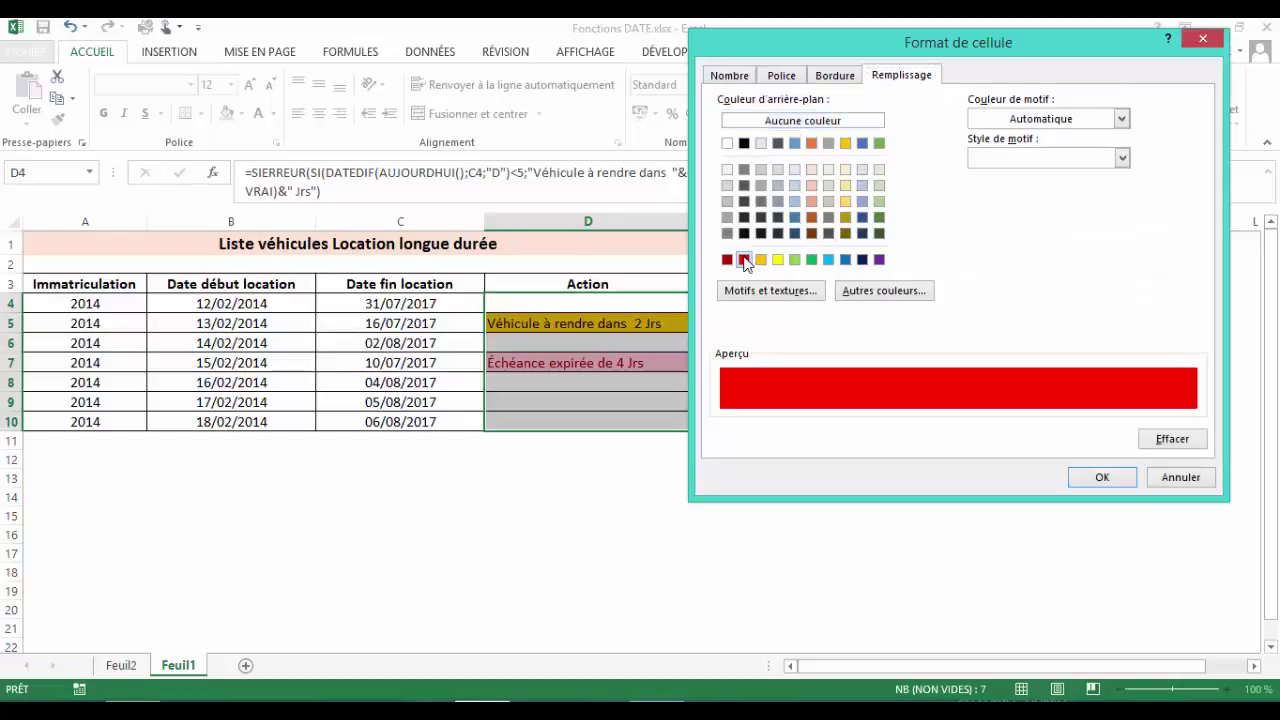
left_click(782, 76)
left_click(1098, 232)
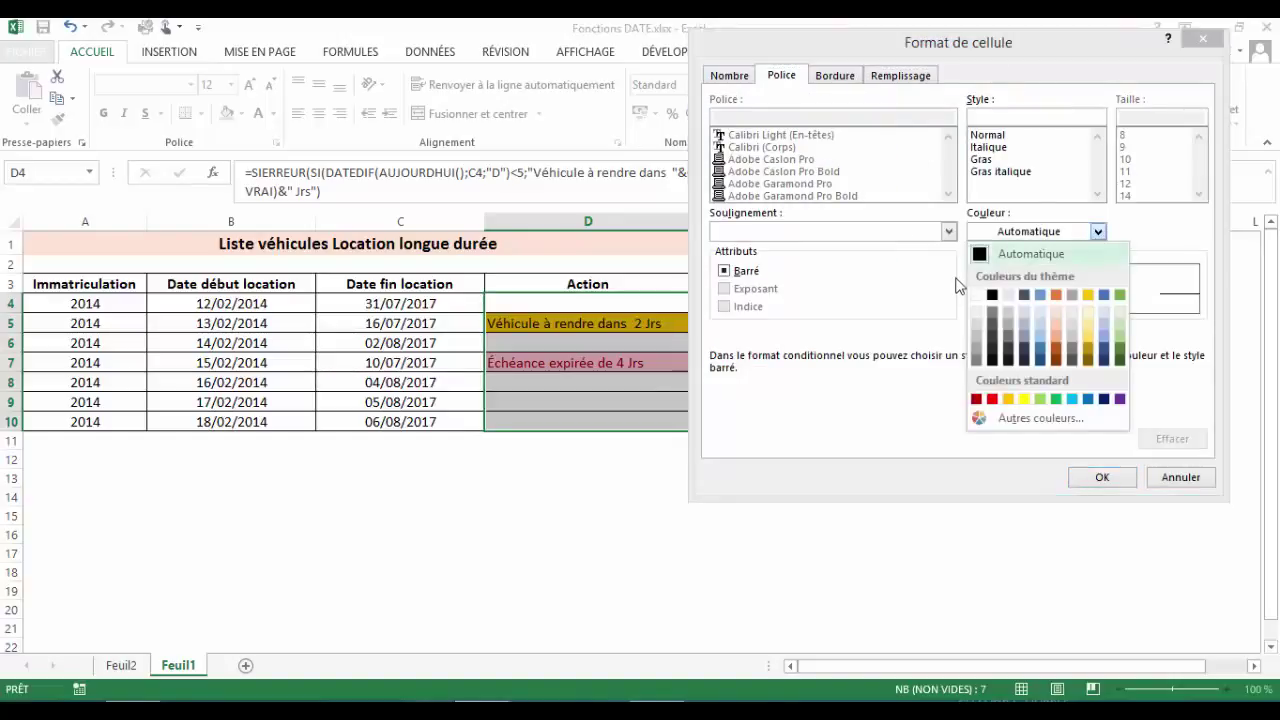
left_click(978, 296)
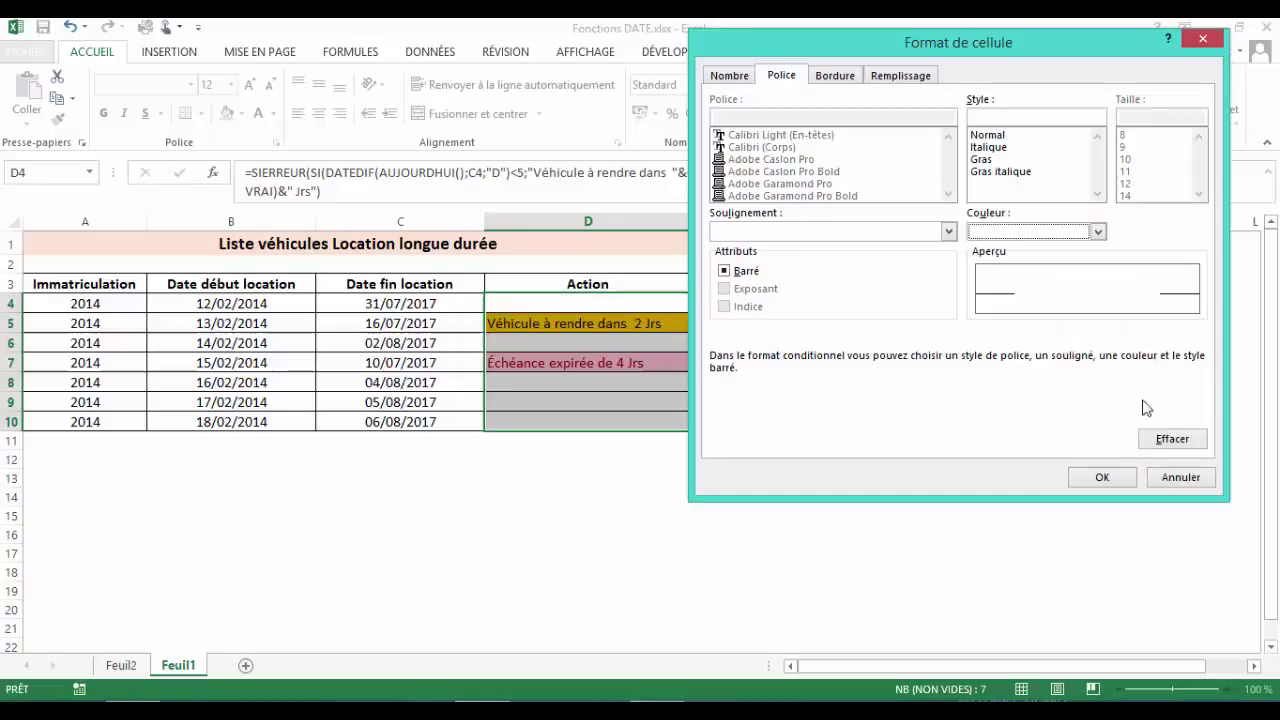
left_click(1111, 479)
left_click(1088, 342)
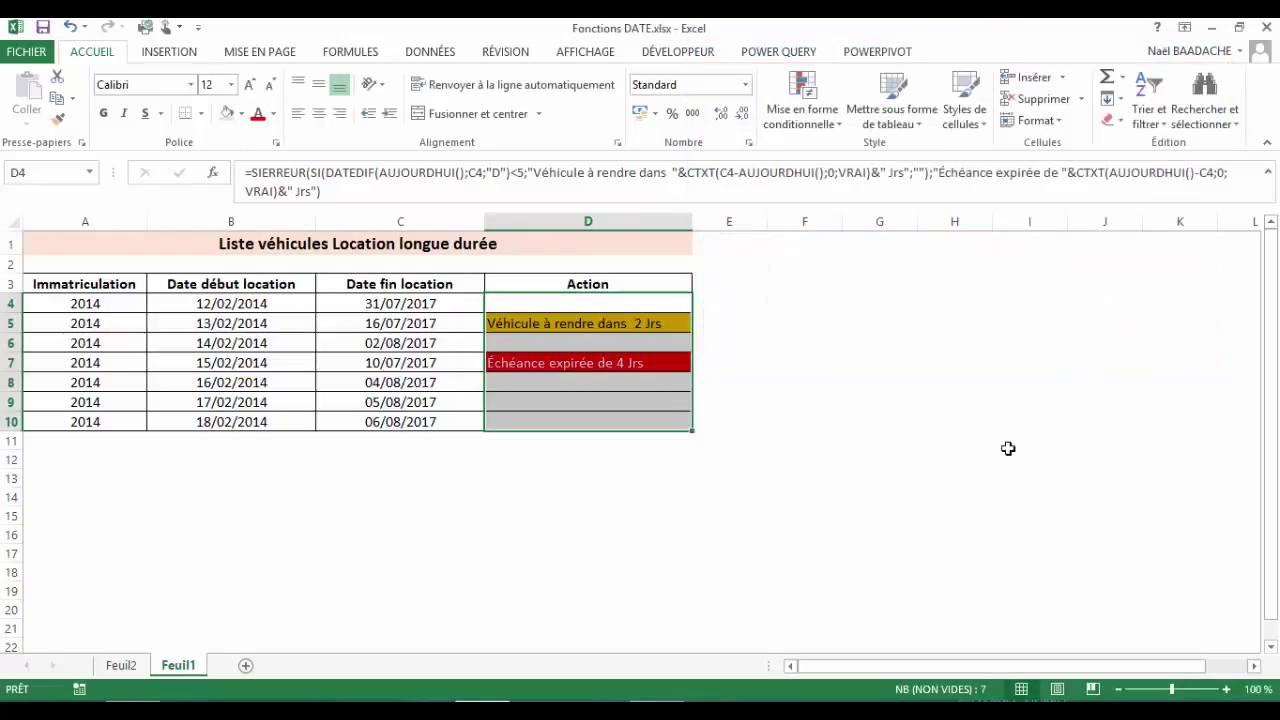
left_click_drag(1000, 474, 950, 476)
Step: Change the end date in C9 to 31/07/2017
left_click(384, 401)
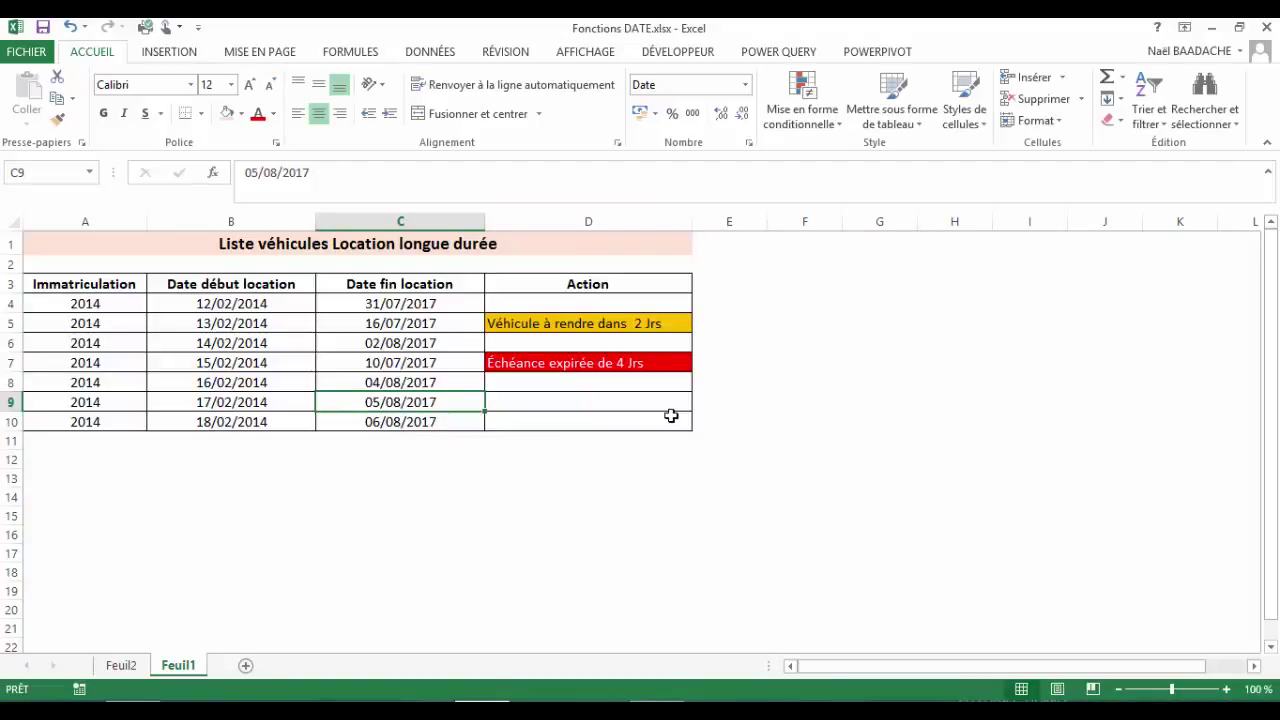
type("31/07")
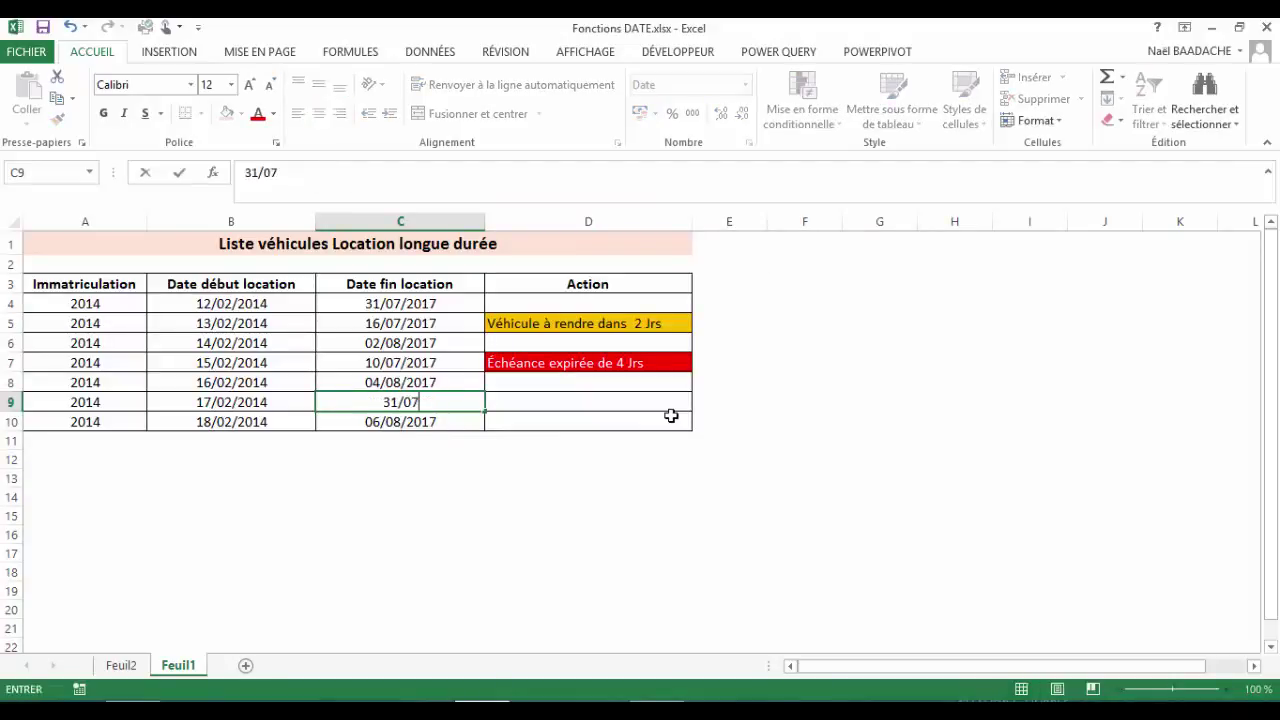
type("/")
key("Return")
type("2017")
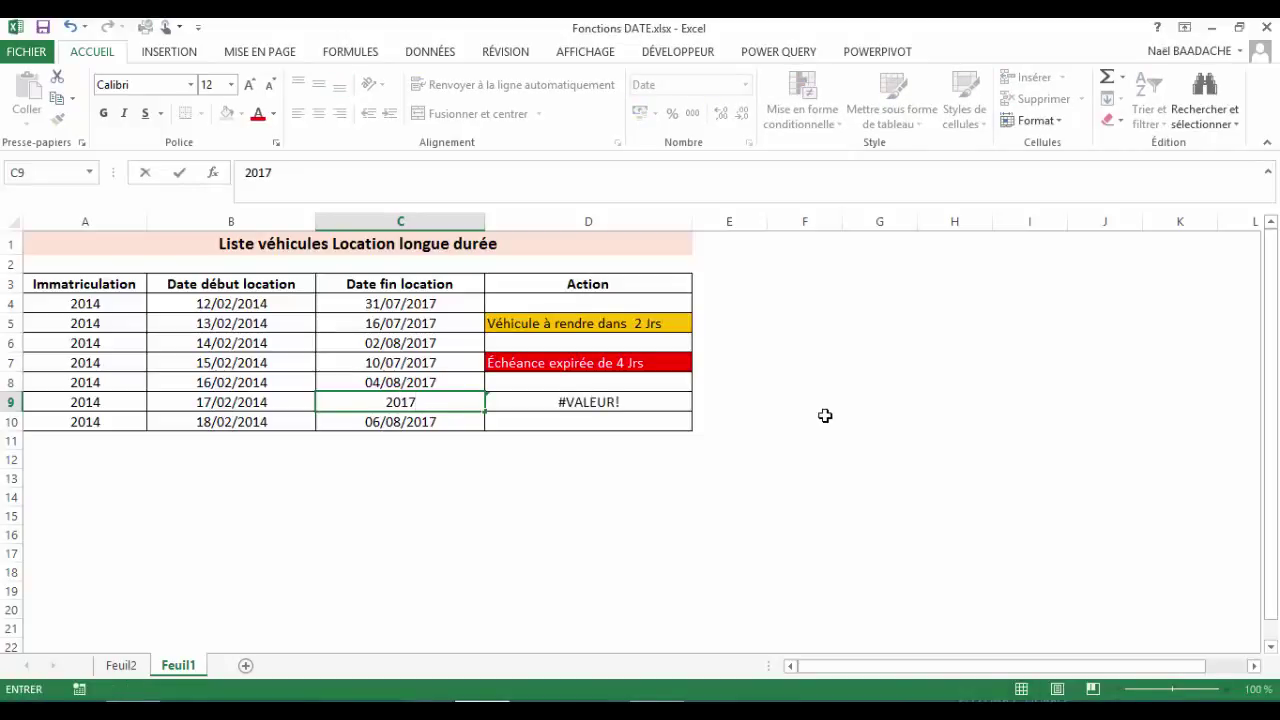
key("Escape")
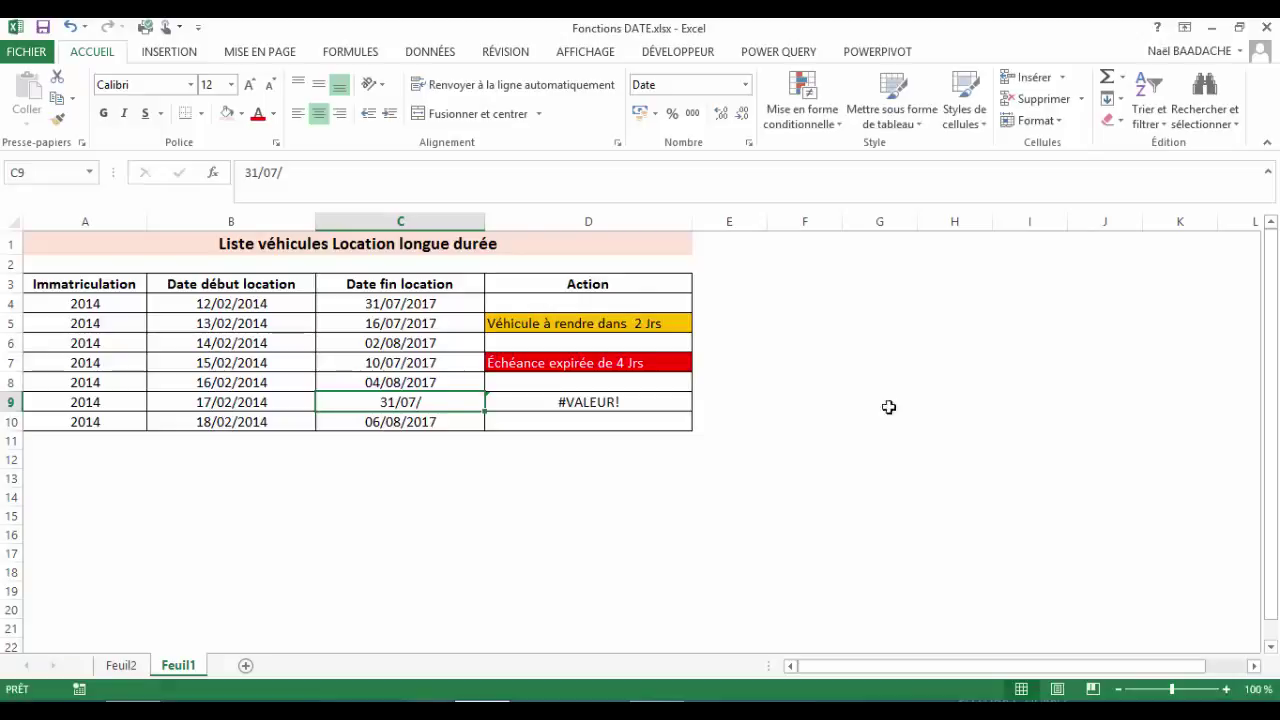
left_click(331, 170)
type("017")
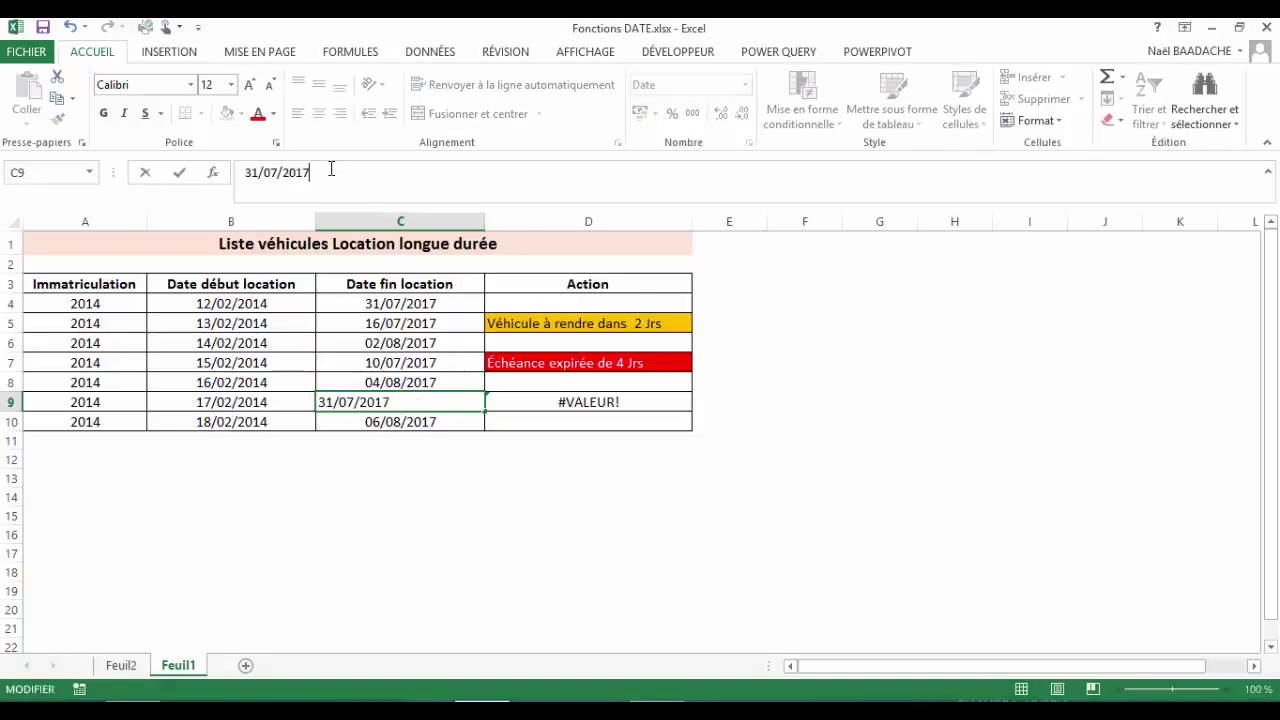
key("Return")
Step: Check D9's Action result, then change C9 to 18/07/2017 and recheck D9
left_click(592, 396)
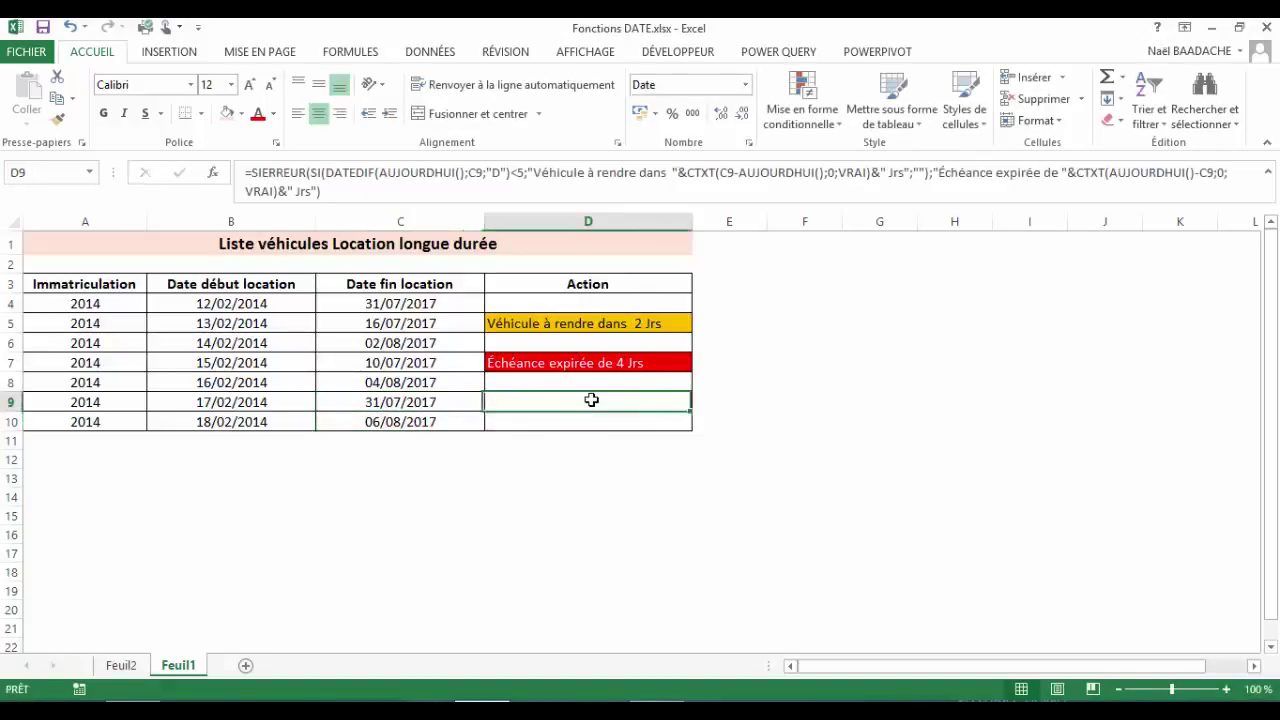
left_click(409, 400)
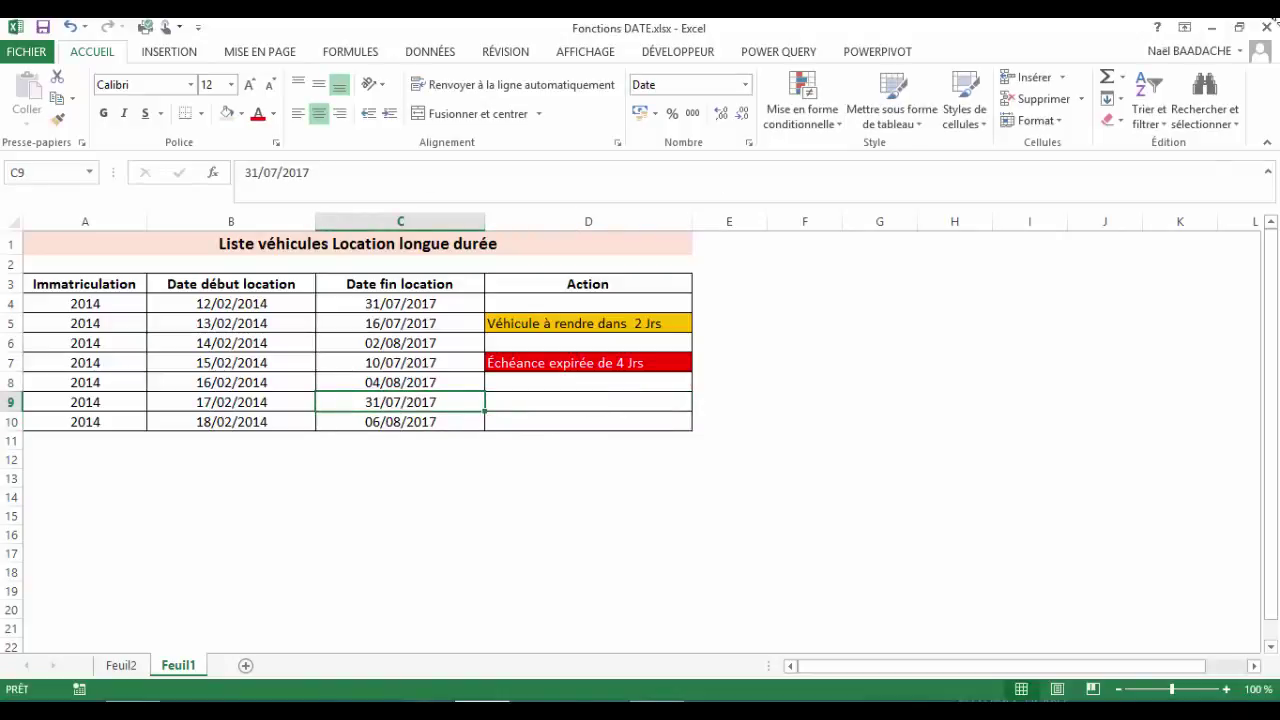
type("18/07/201")
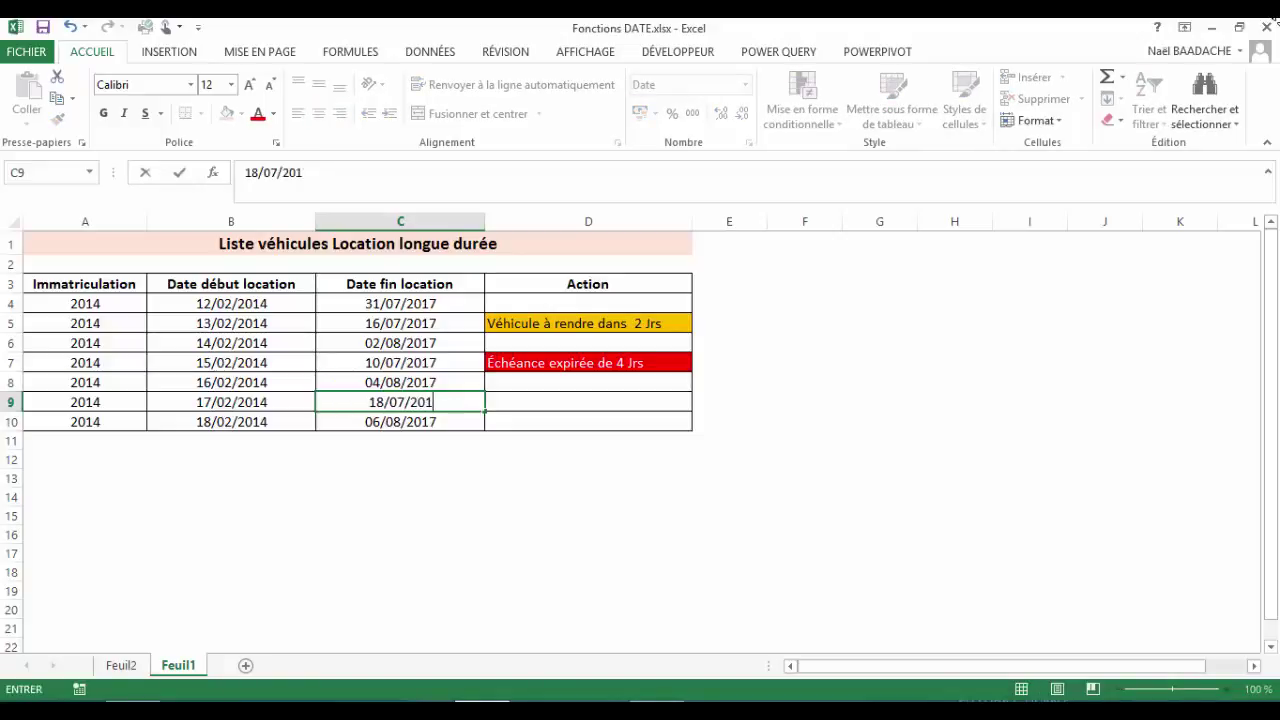
type("7")
key("Return")
key("Up")
key("Right")
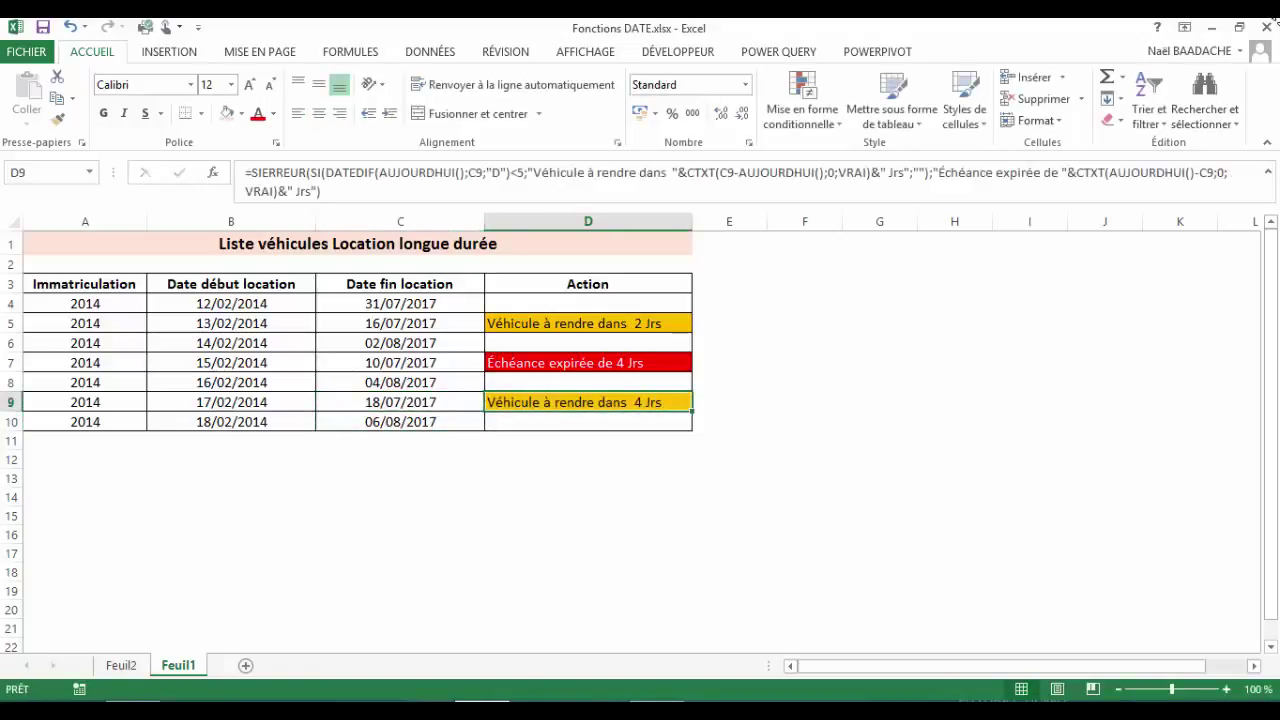
key("Left")
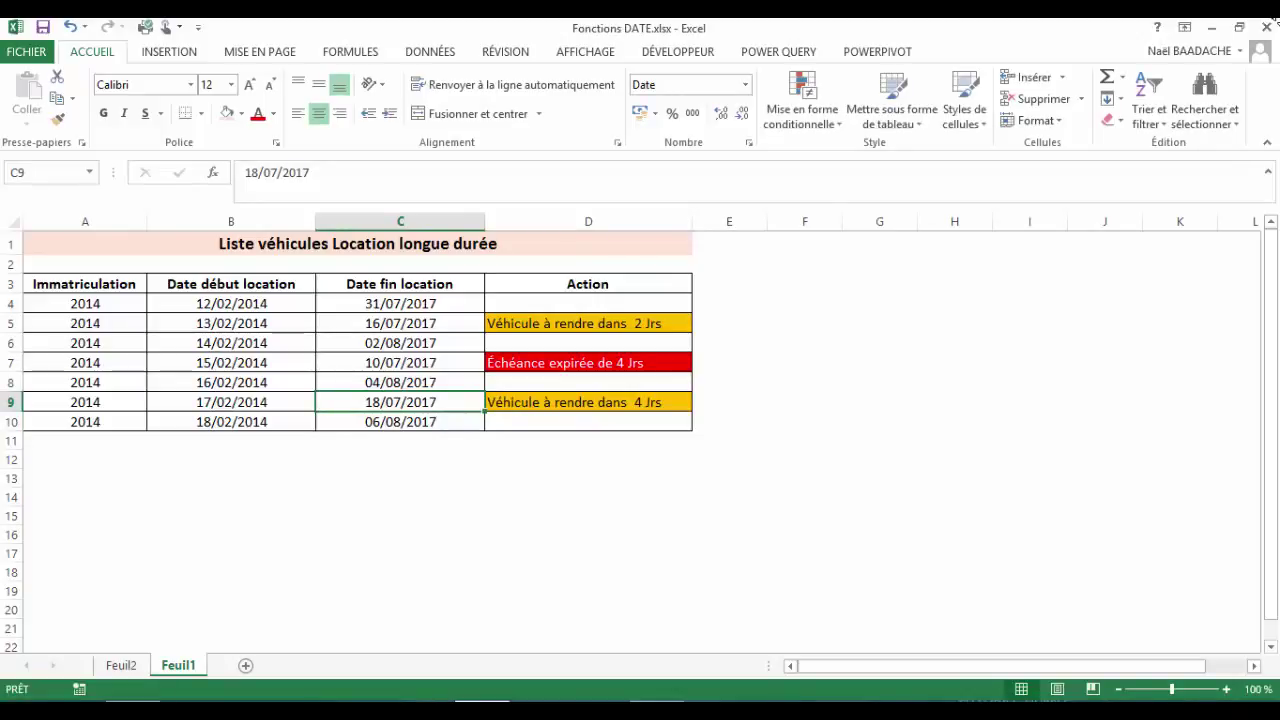
Step: Set C9 to 12/07/2017 so D9 reads 'Échéance expirée de 2 Jrs' in red
type("12/07")
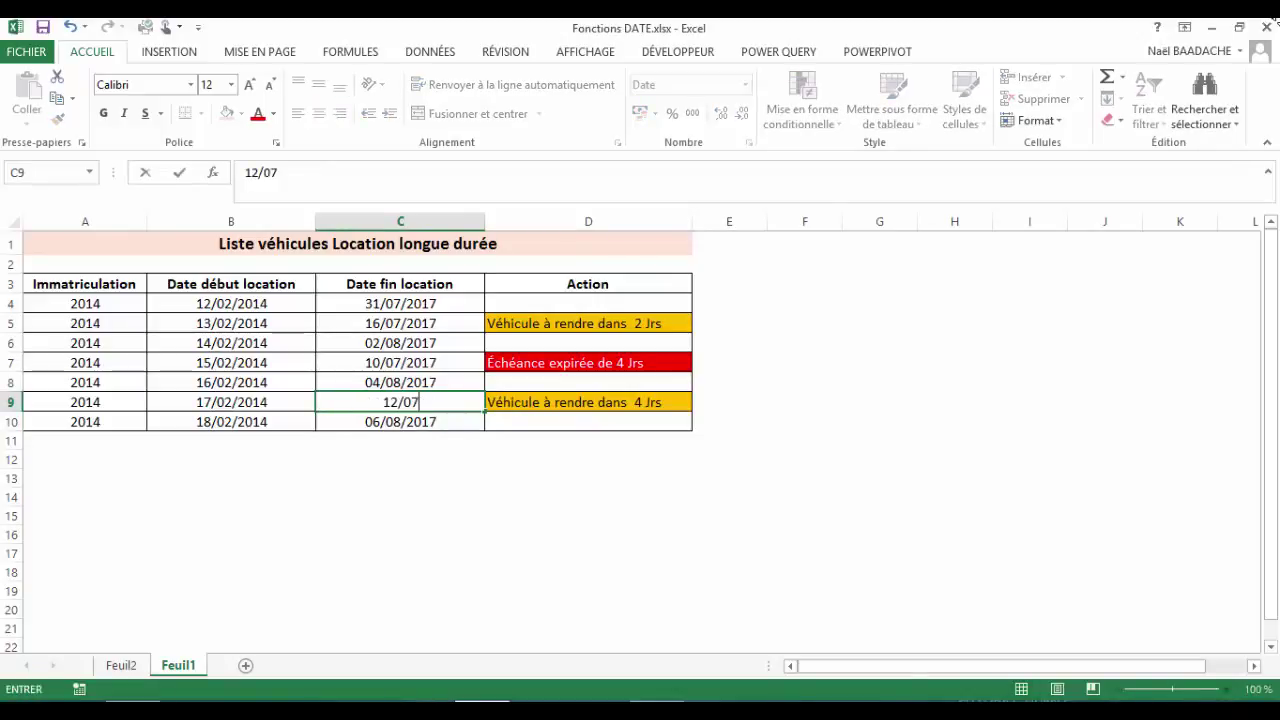
type("/2017")
key("Return")
left_click(400, 402)
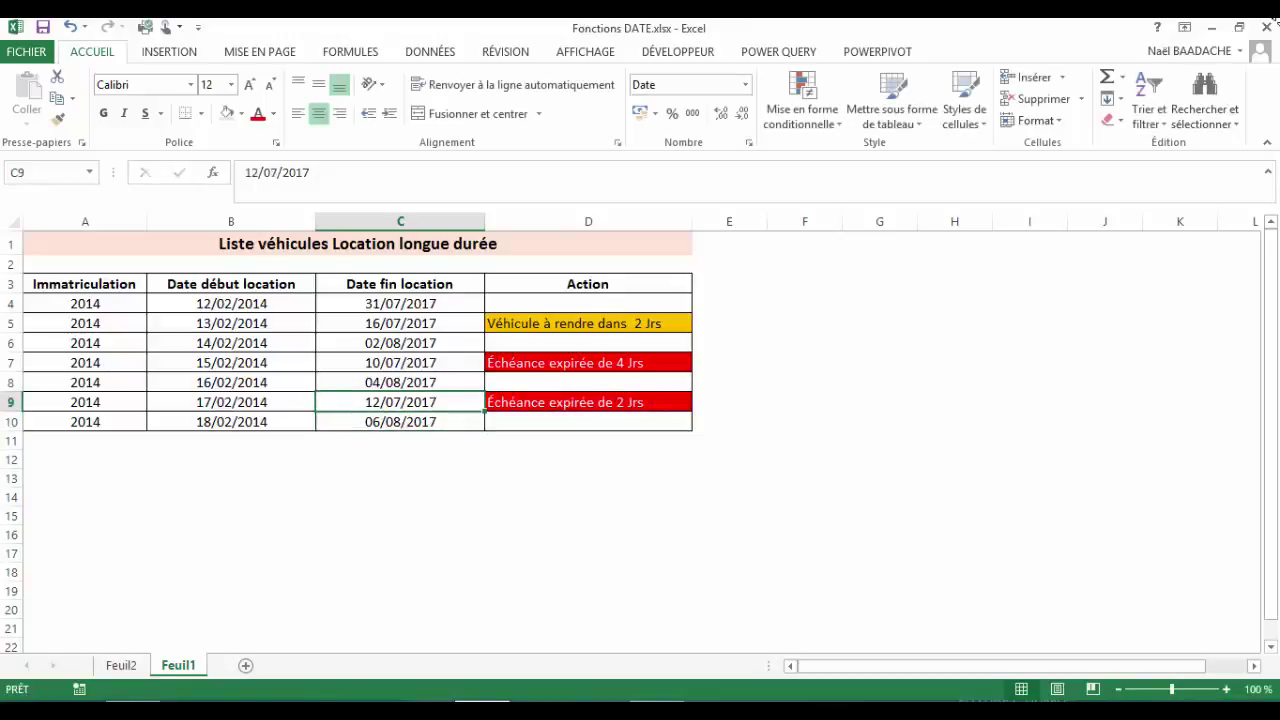
left_click(605, 405)
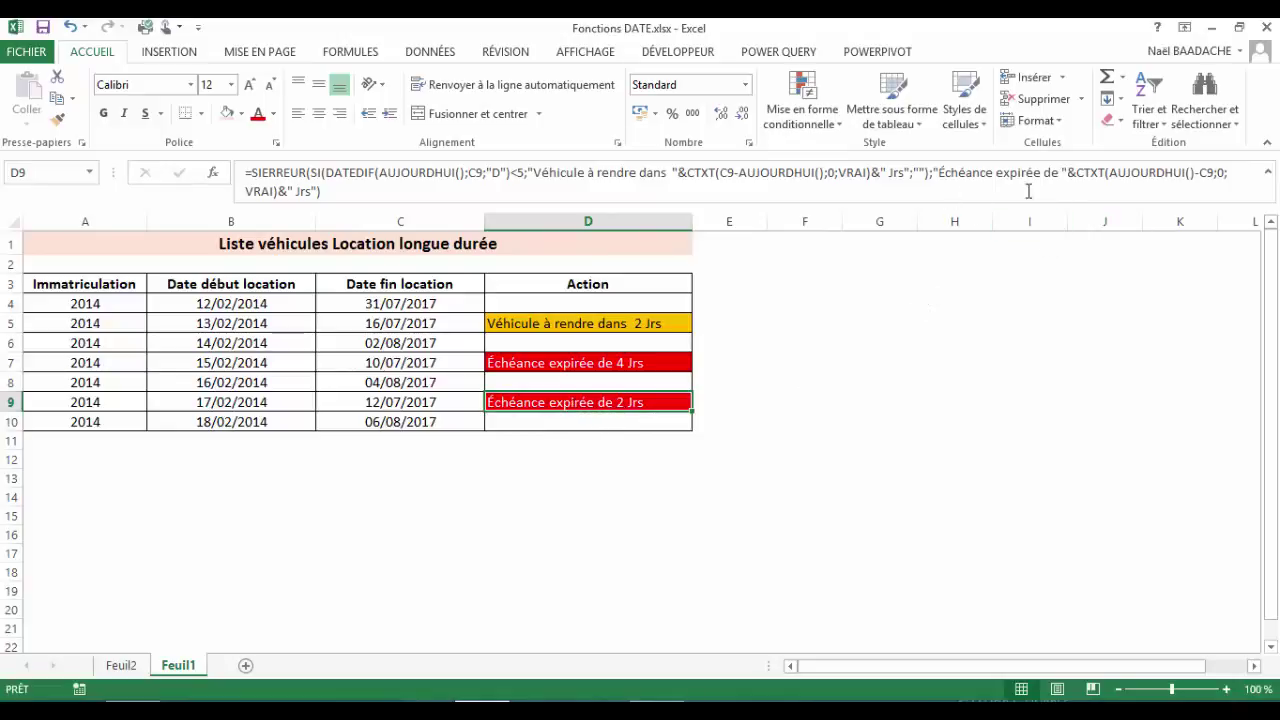
Step: Copy D9's Action formula into all cells D4:D10
left_click(1058, 172)
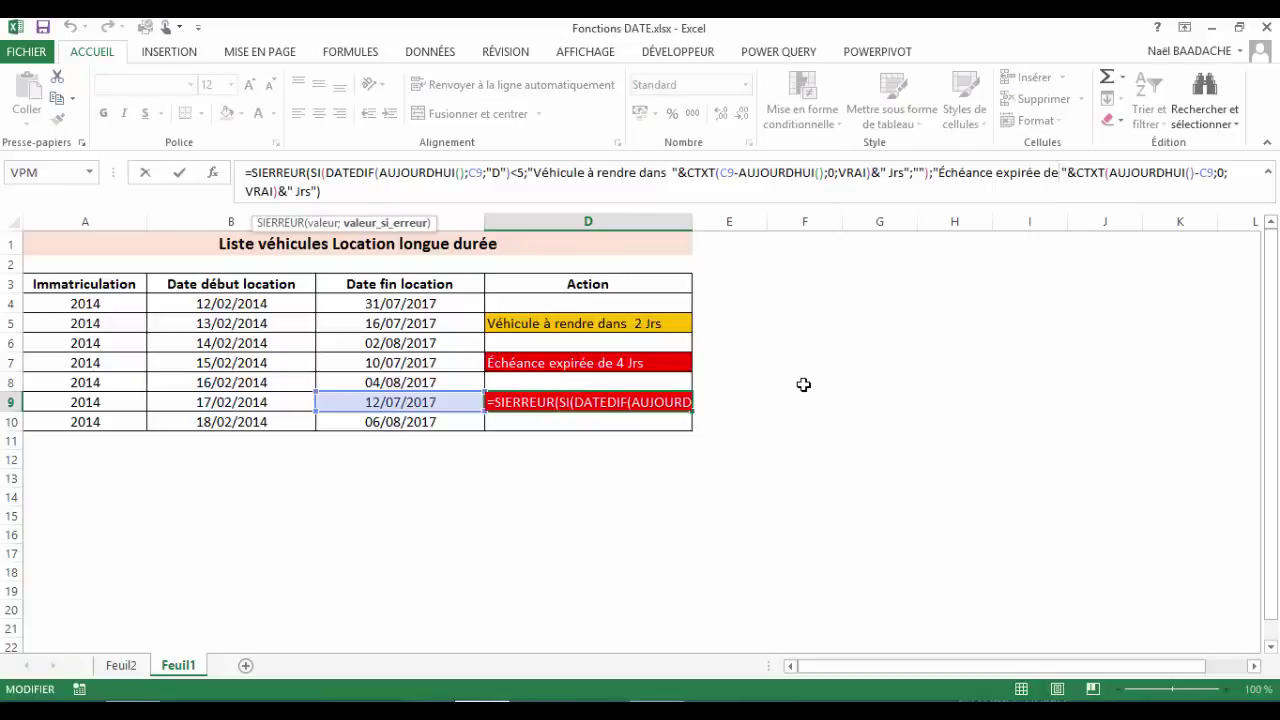
key("ctrl+Return")
key("ctrl+c")
left_click_drag(668, 305, 664, 421)
key("ctrl+v")
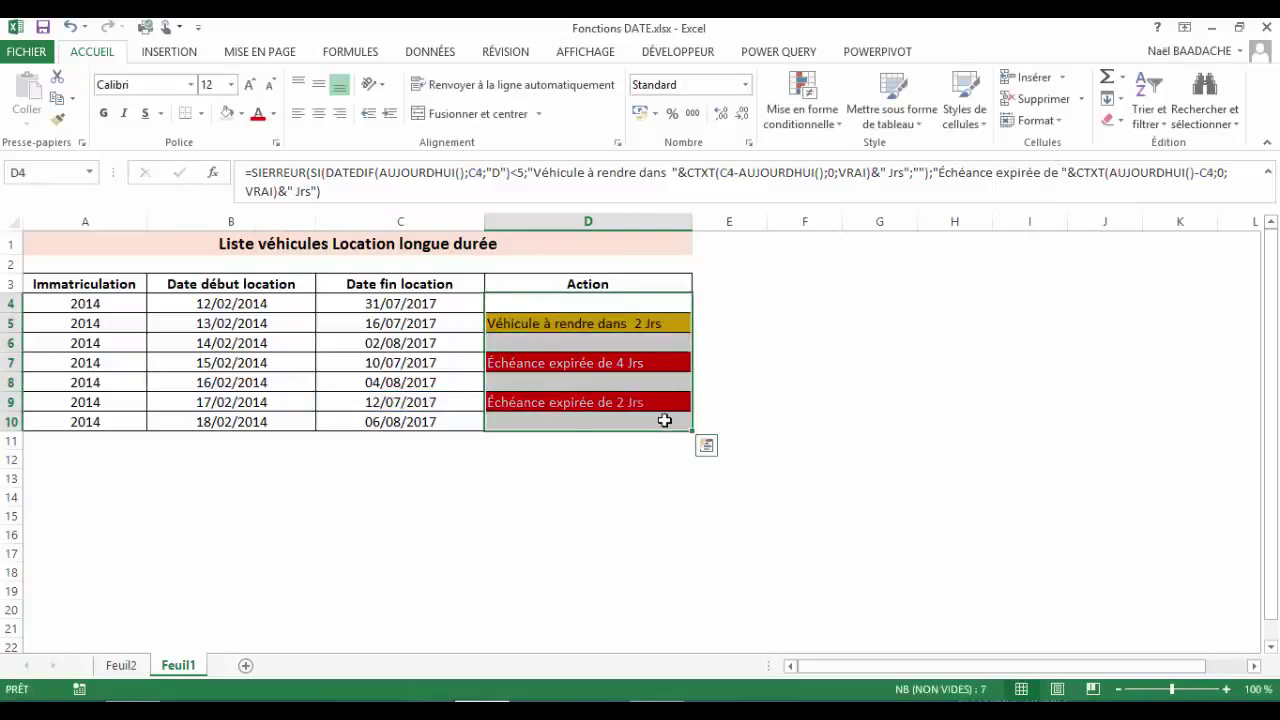
Step: Change 'de' to 'depuis' in the formula, fill D4:D10, and check D7 and D9
double_click(659, 310)
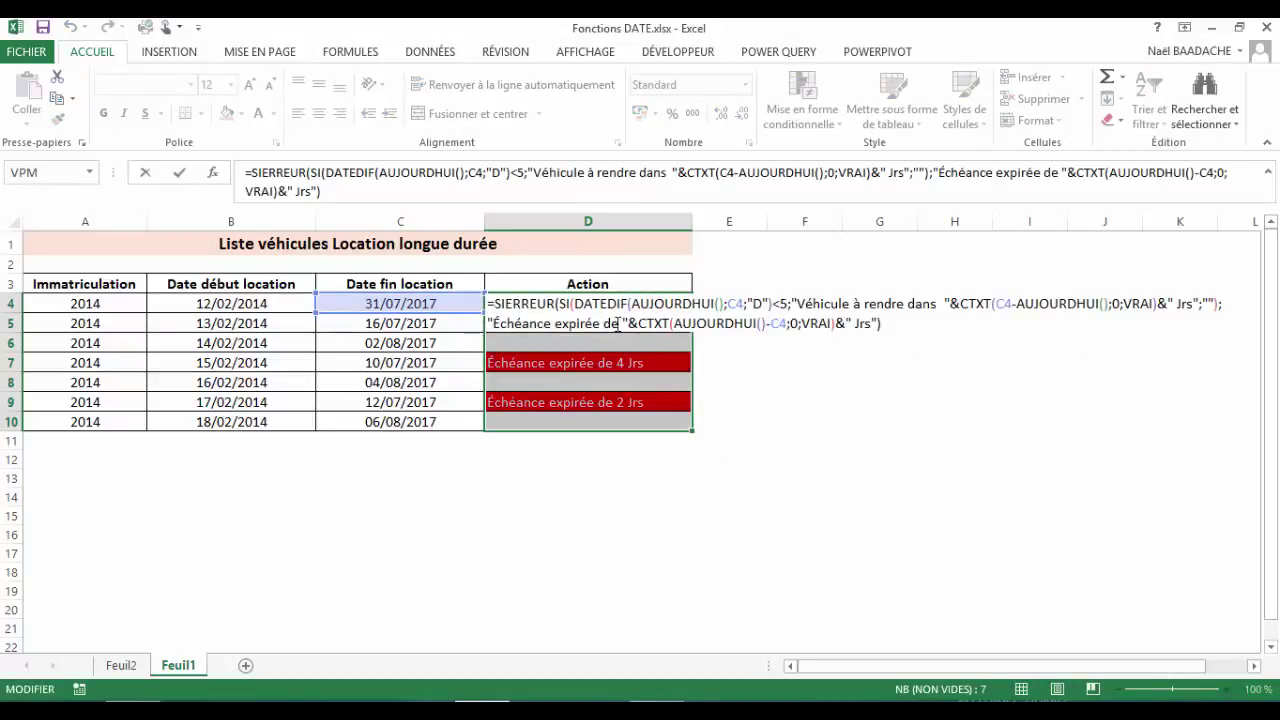
left_click(619, 324)
type("uis")
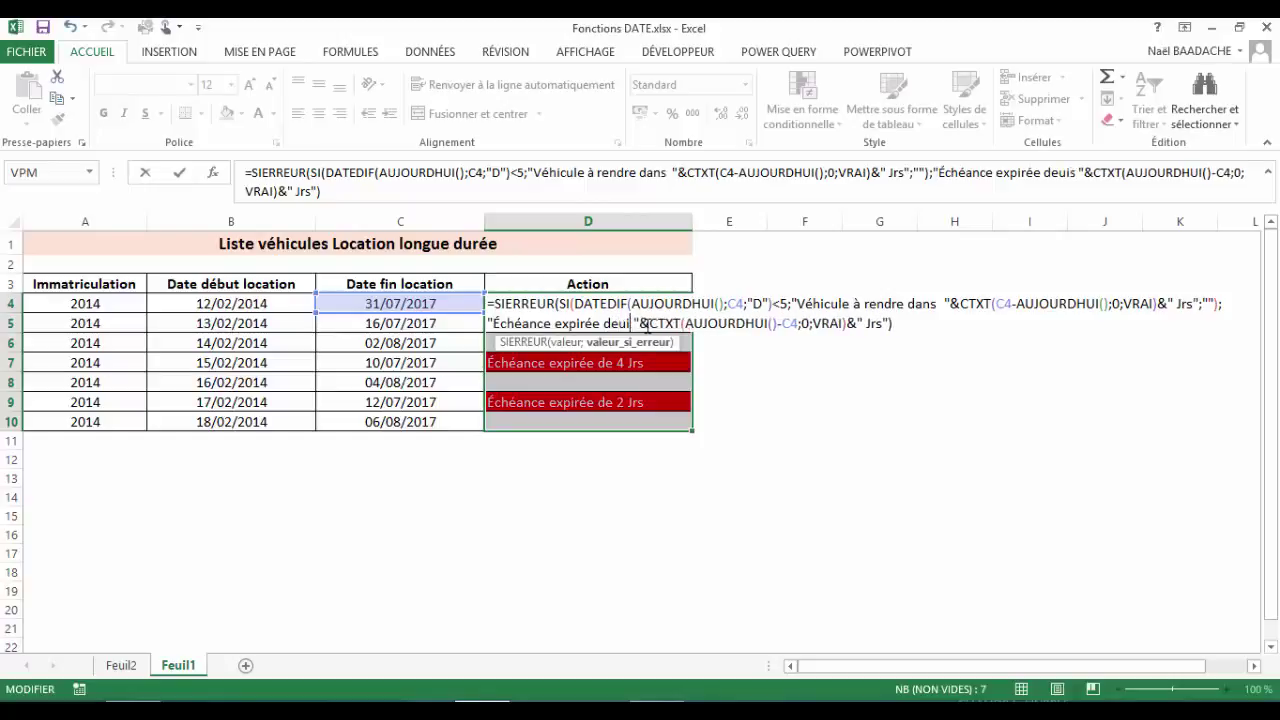
key("BackSpace")
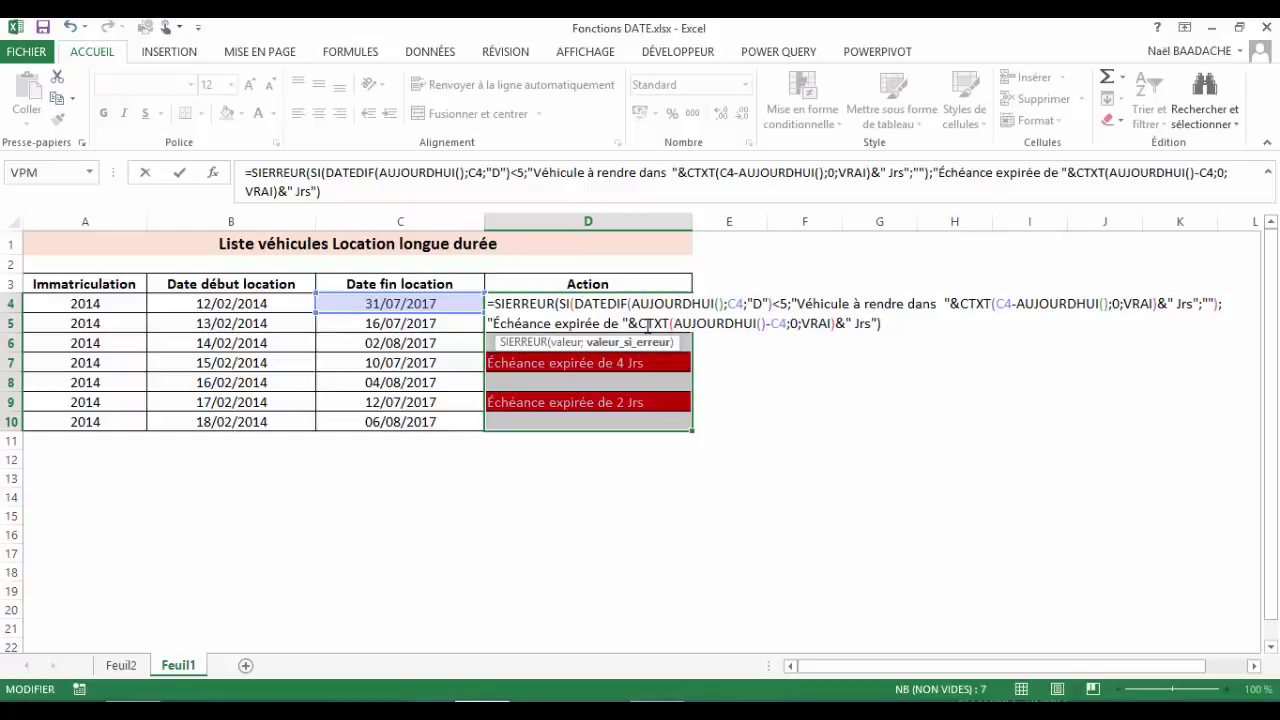
type("puis")
key("ctrl+Return")
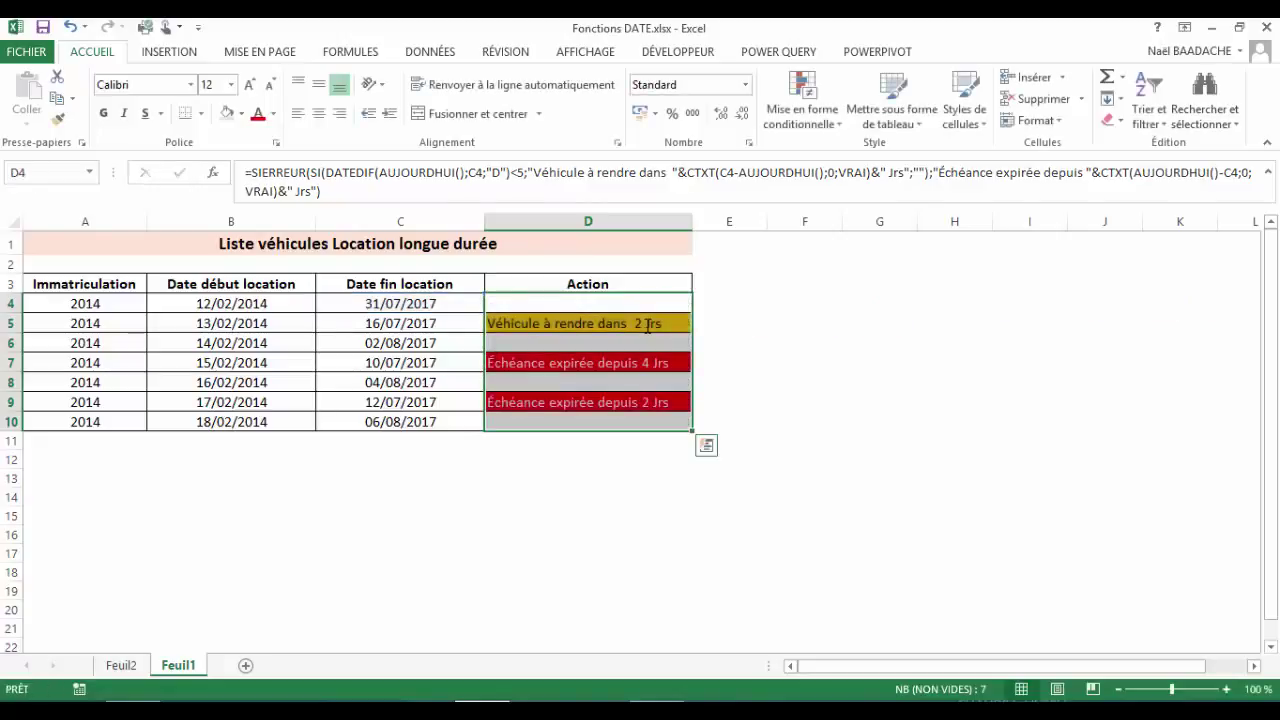
left_click(836, 394)
left_click(663, 363)
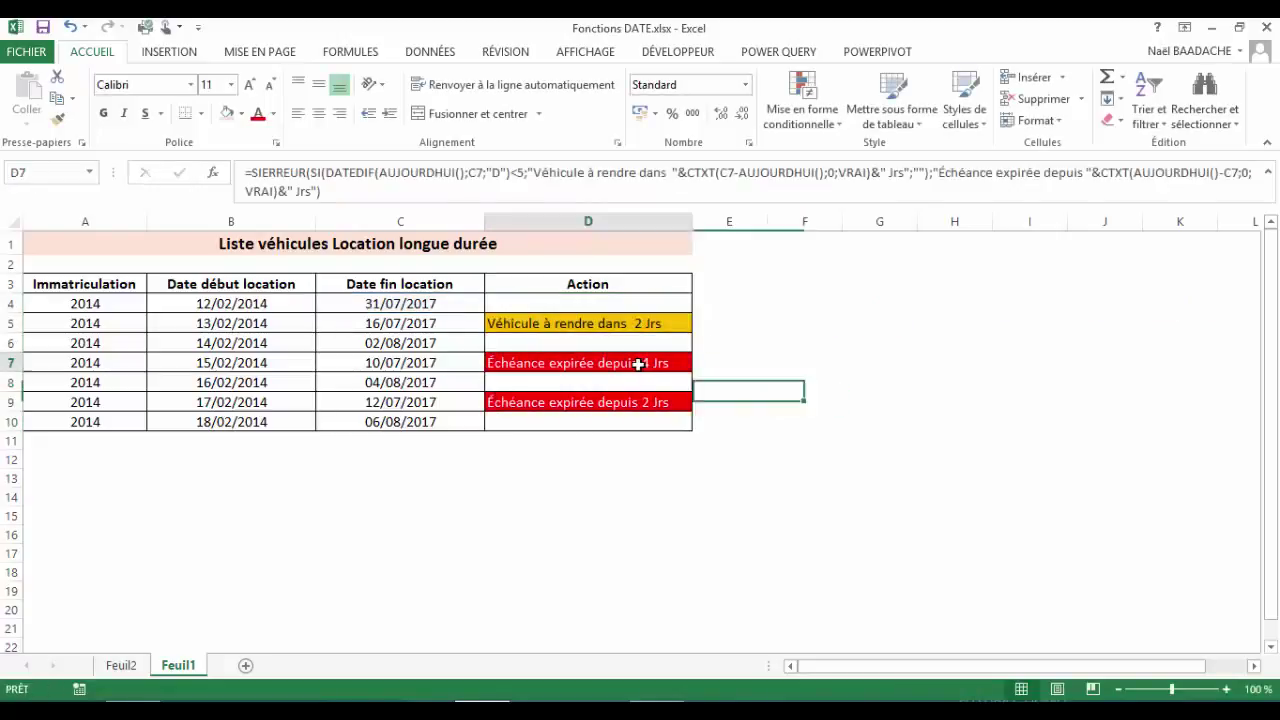
left_click(633, 405)
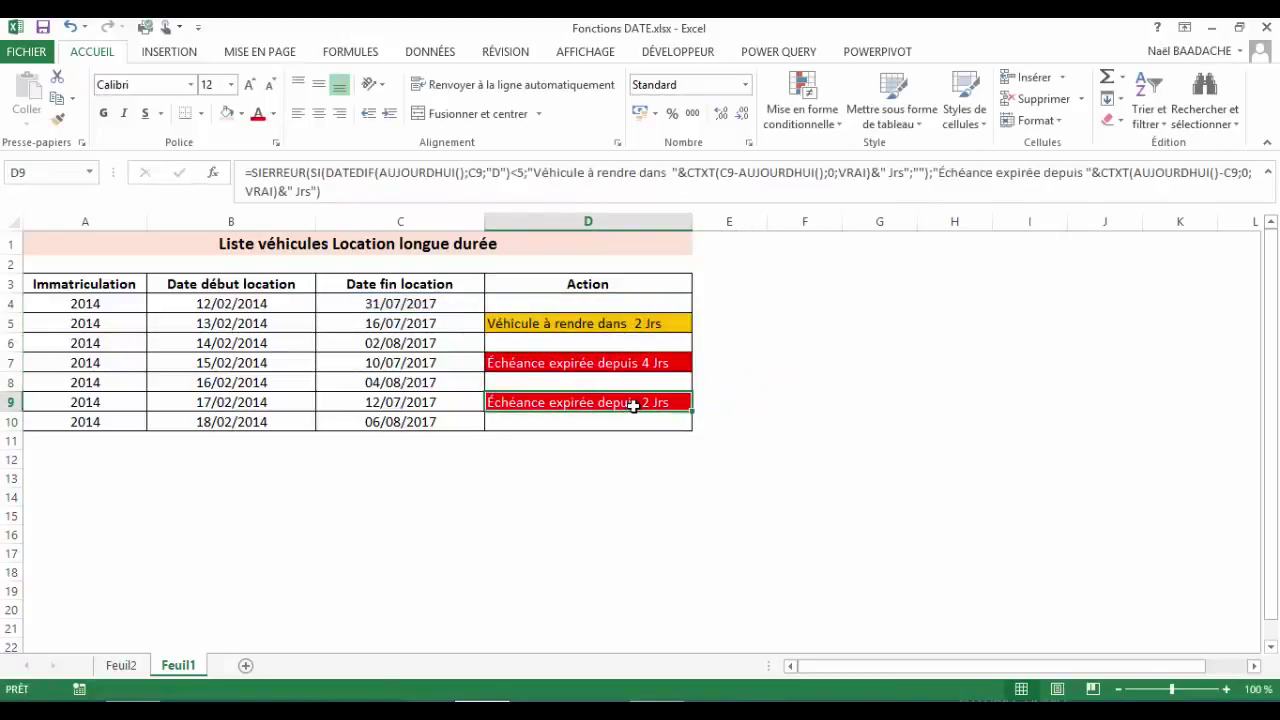
left_click(318, 497)
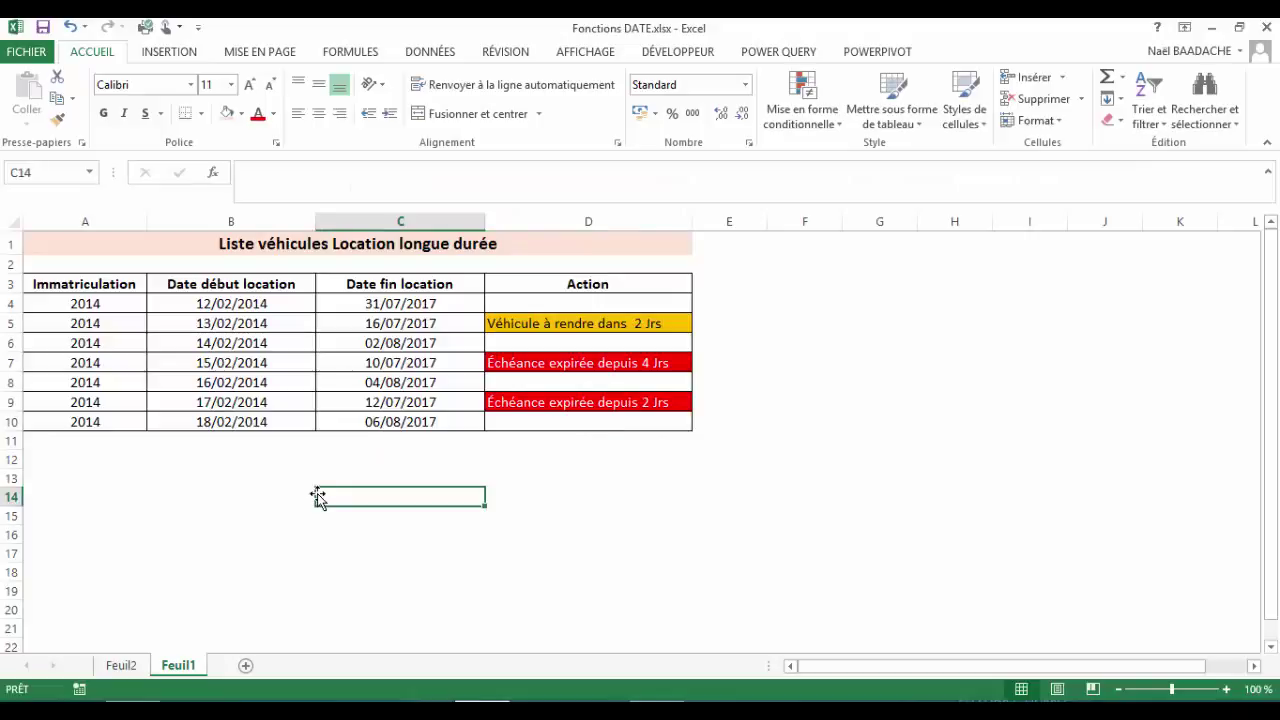